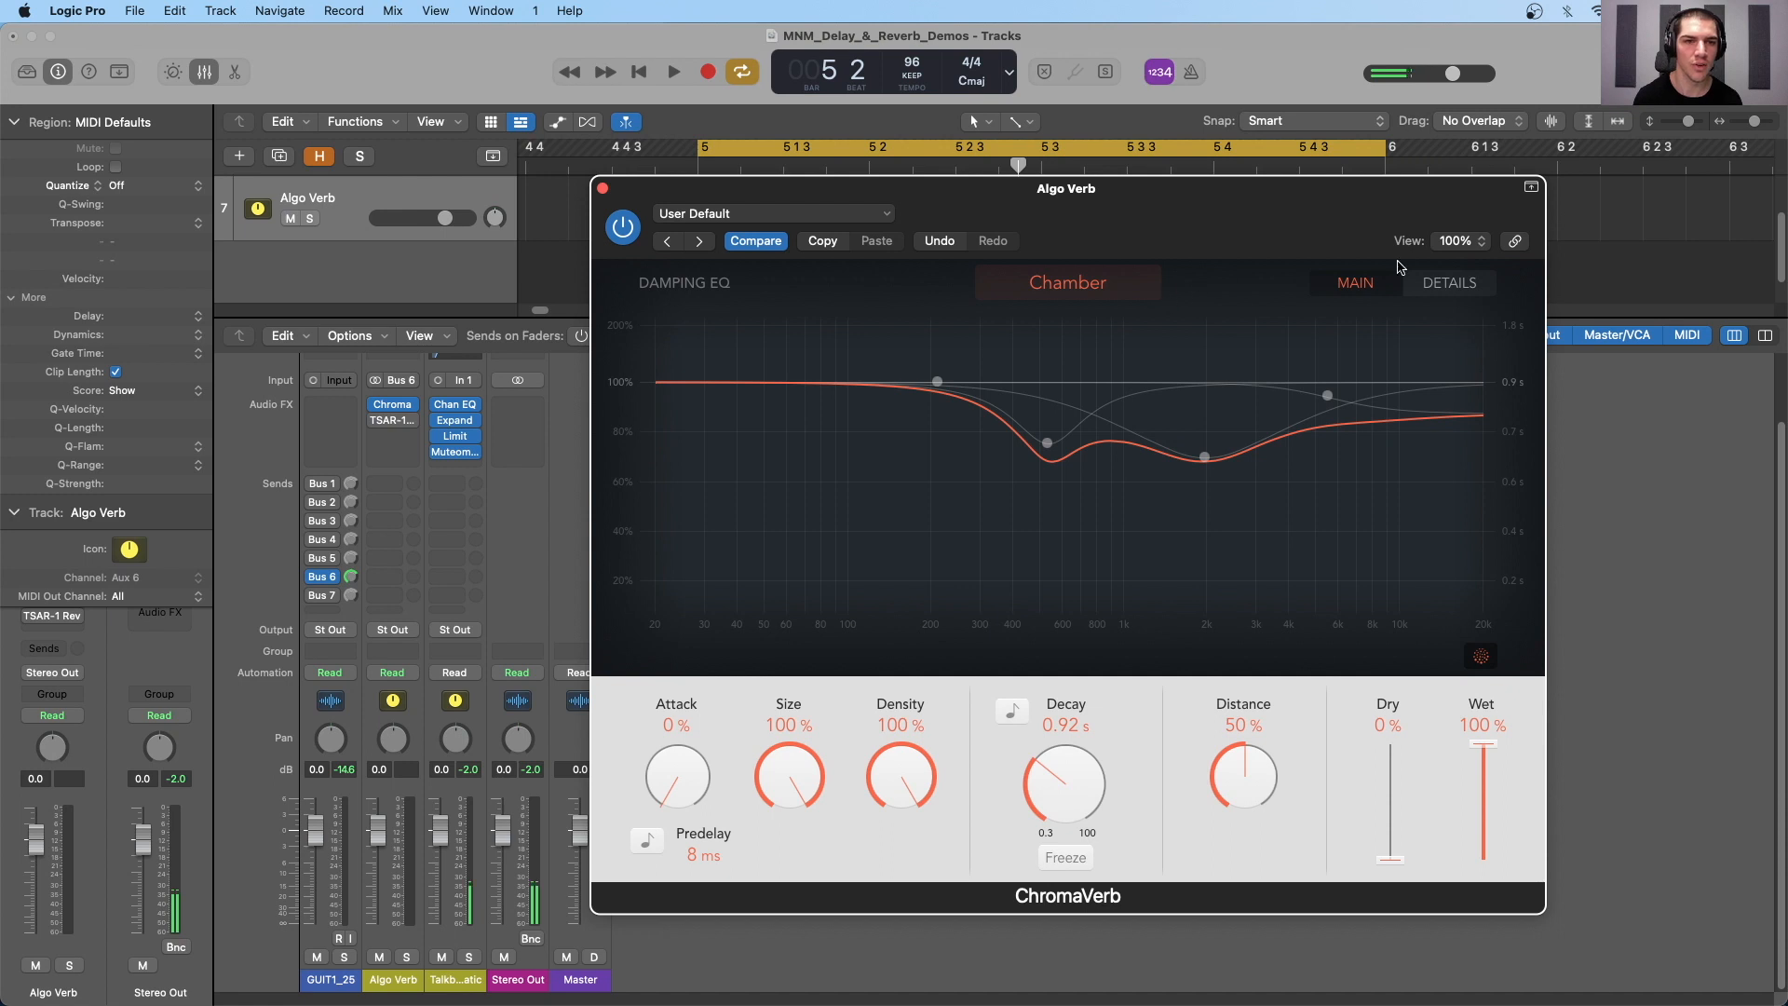
- View ChromaVerb's detail settings and output EQ, and return to its main settings
{"action": "left_click", "coordinate": [1441, 284]}
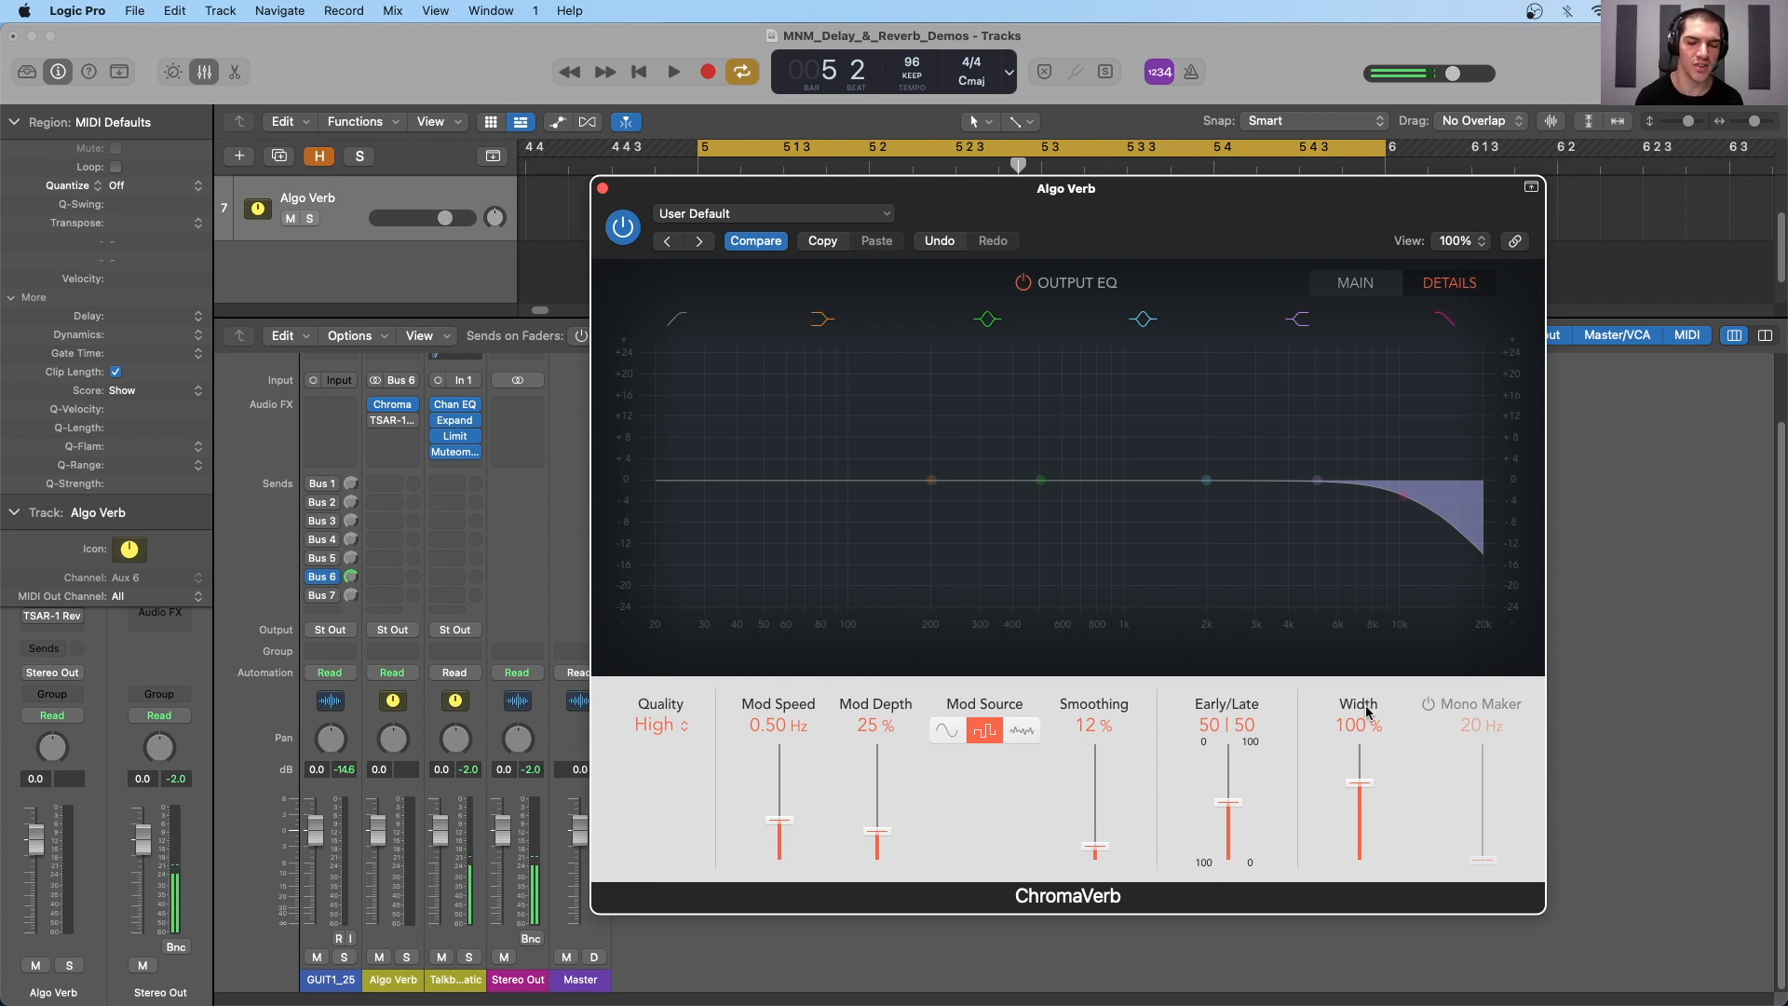
{"action": "left_click", "coordinate": [1360, 286]}
{"action": "left_click_drag", "start_coordinate": [1222, 206], "coordinate": [1246, 226]}
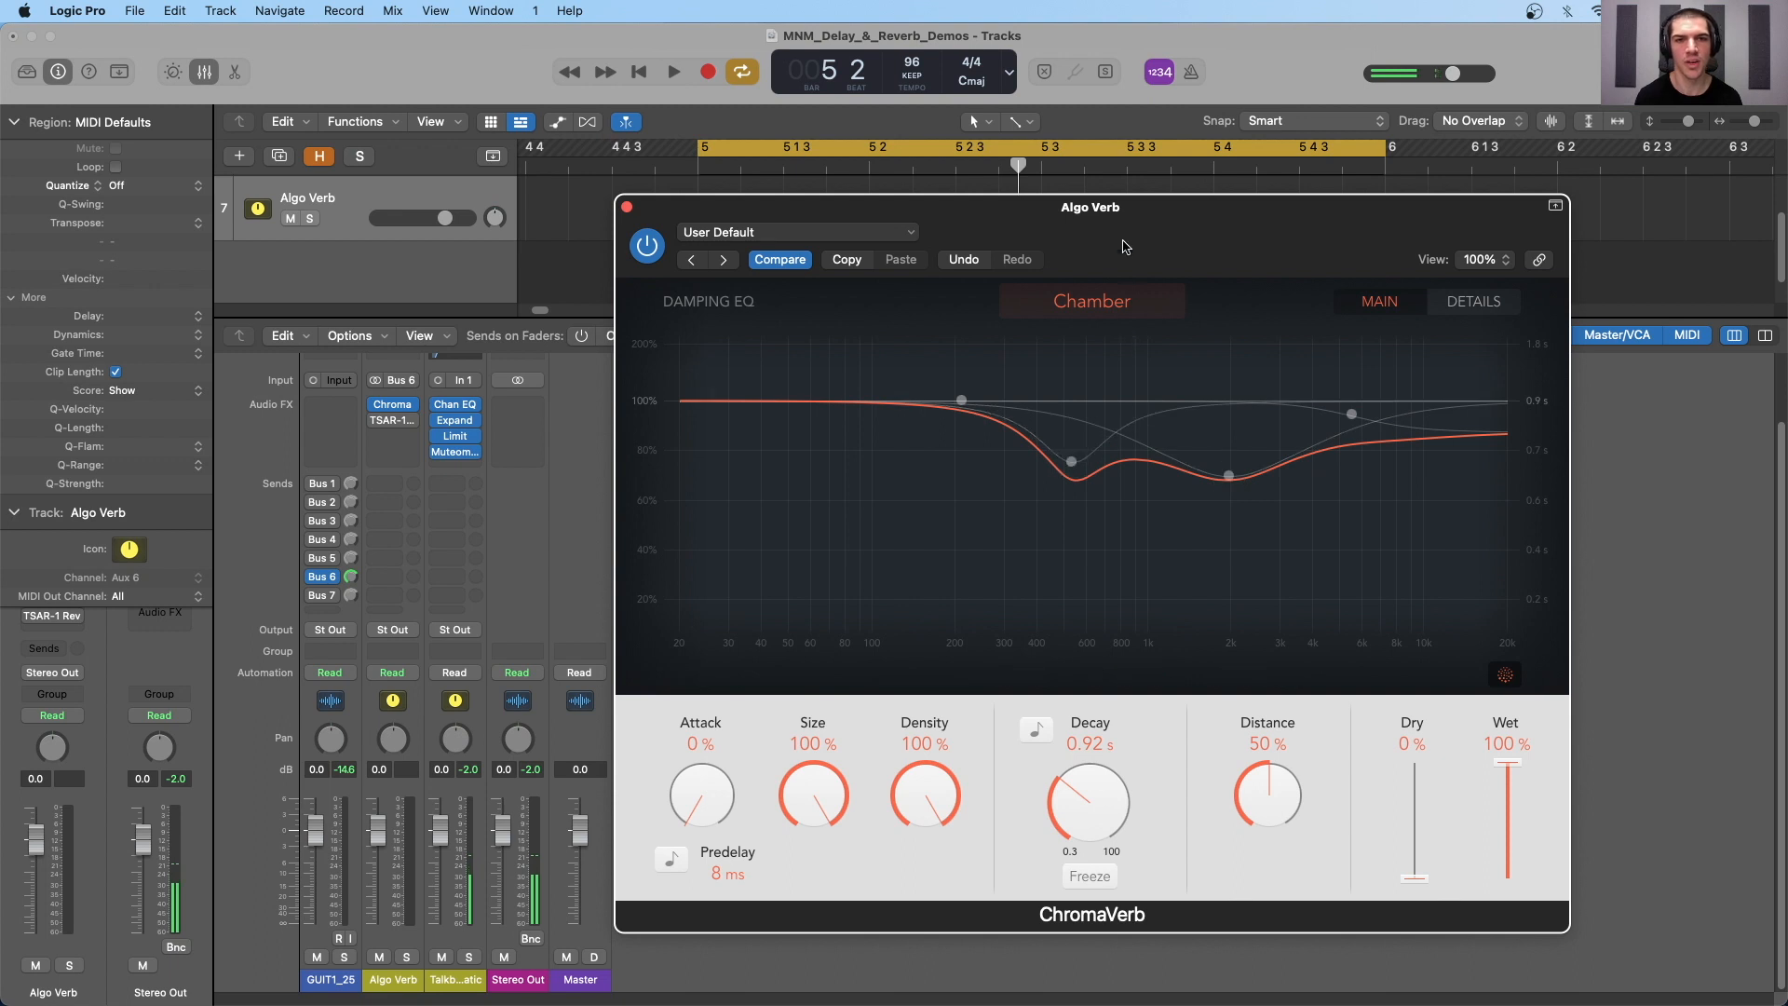
{"action": "left_click_drag", "start_coordinate": [1124, 247], "coordinate": [1155, 228]}
- Play the loop and set ChromaVerb's attack to 63% and its predelay to 286 ms
{"action": "key", "text": "space"}
{"action": "left_click_drag", "start_coordinate": [705, 790], "coordinate": [723, 618]}
{"action": "left_click_drag", "start_coordinate": [722, 872], "coordinate": [724, 691]}
- Set the decay to 1.90 s and the distance to 44%, trying the 54.00 s decay and Freeze along the way
{"action": "left_click_drag", "start_coordinate": [1088, 813], "coordinate": [1116, 770]}
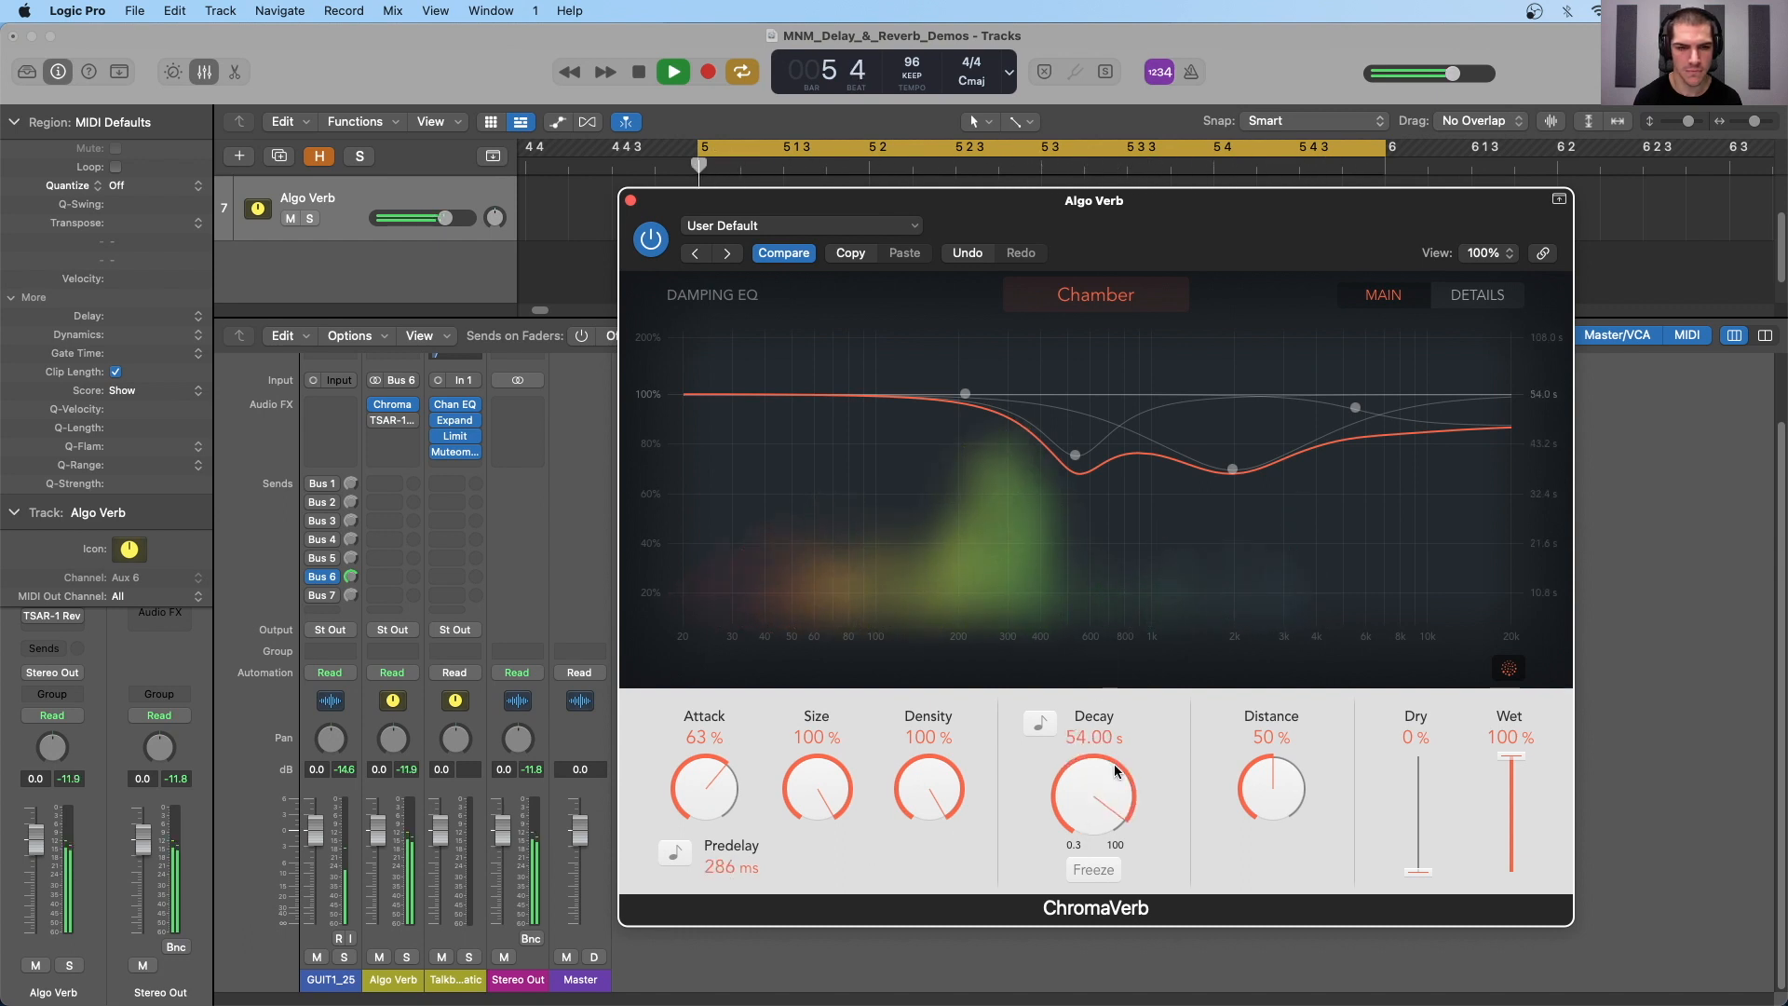
{"action": "left_click_drag", "start_coordinate": [1092, 771], "coordinate": [1088, 875]}
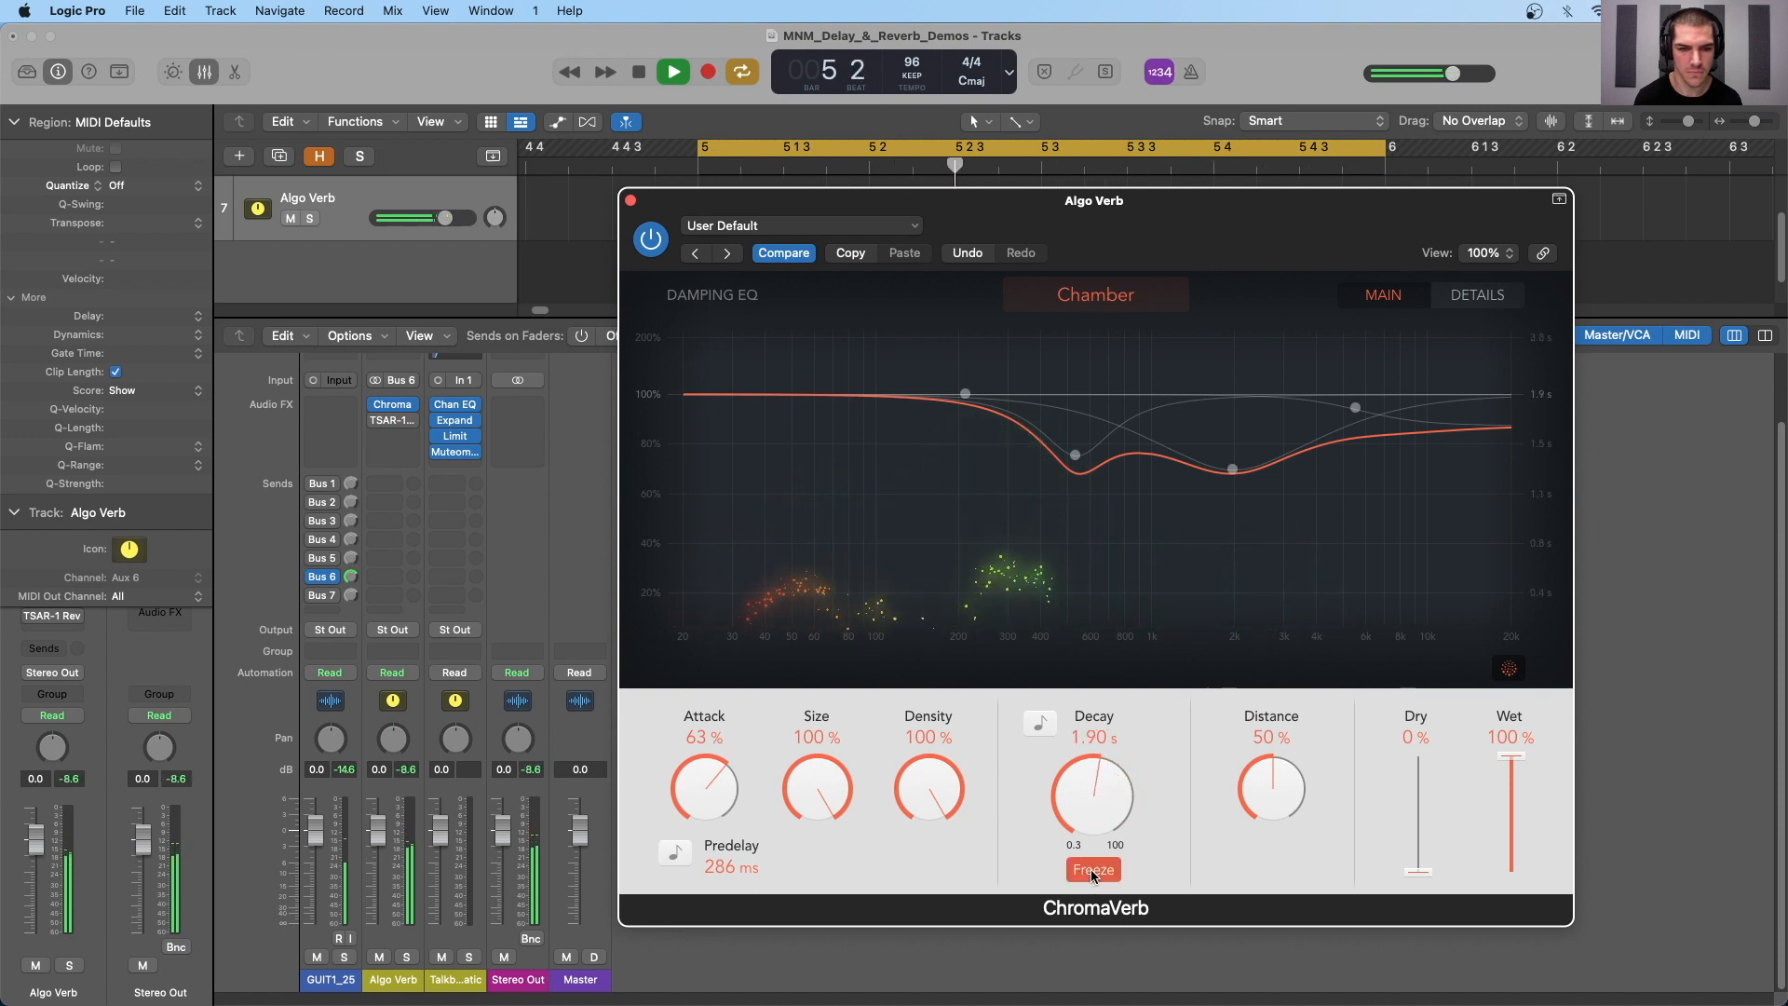
{"action": "left_click", "coordinate": [1091, 869]}
{"action": "left_click_drag", "start_coordinate": [1289, 802], "coordinate": [1277, 849]}
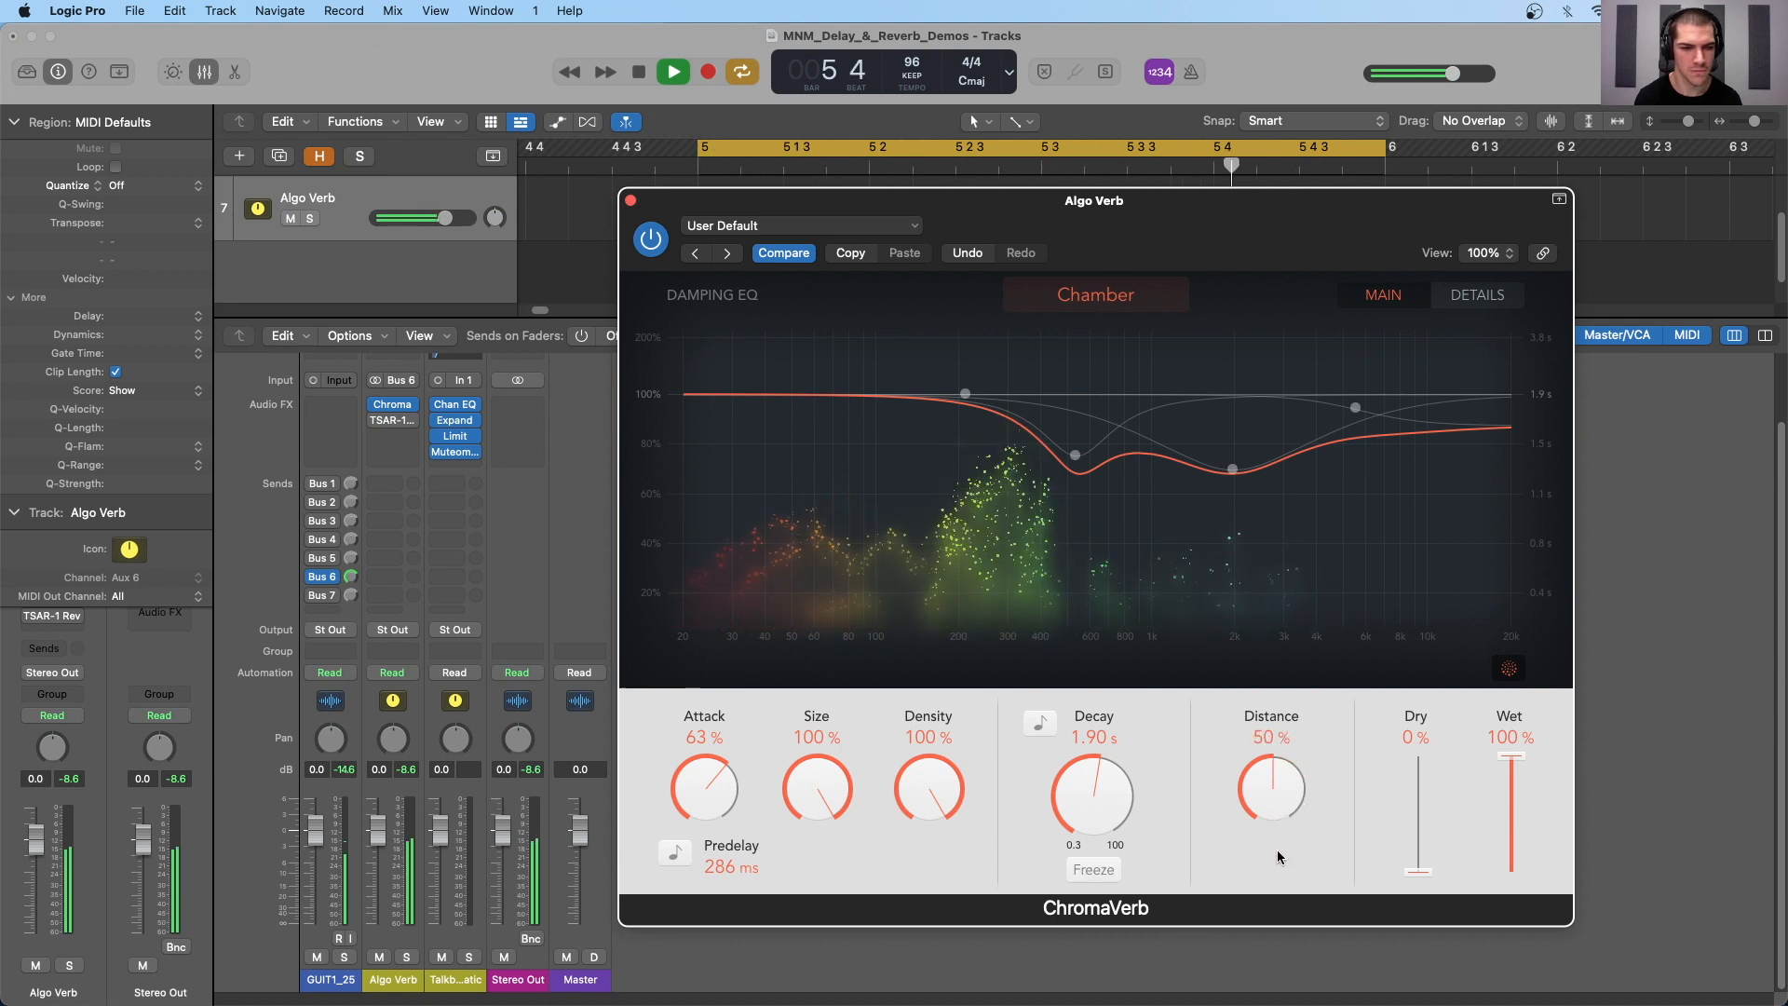
- Try the tempo-synced predelay with the value none, and set an unsynced predelay of 10 ms
{"action": "left_click", "coordinate": [675, 853]}
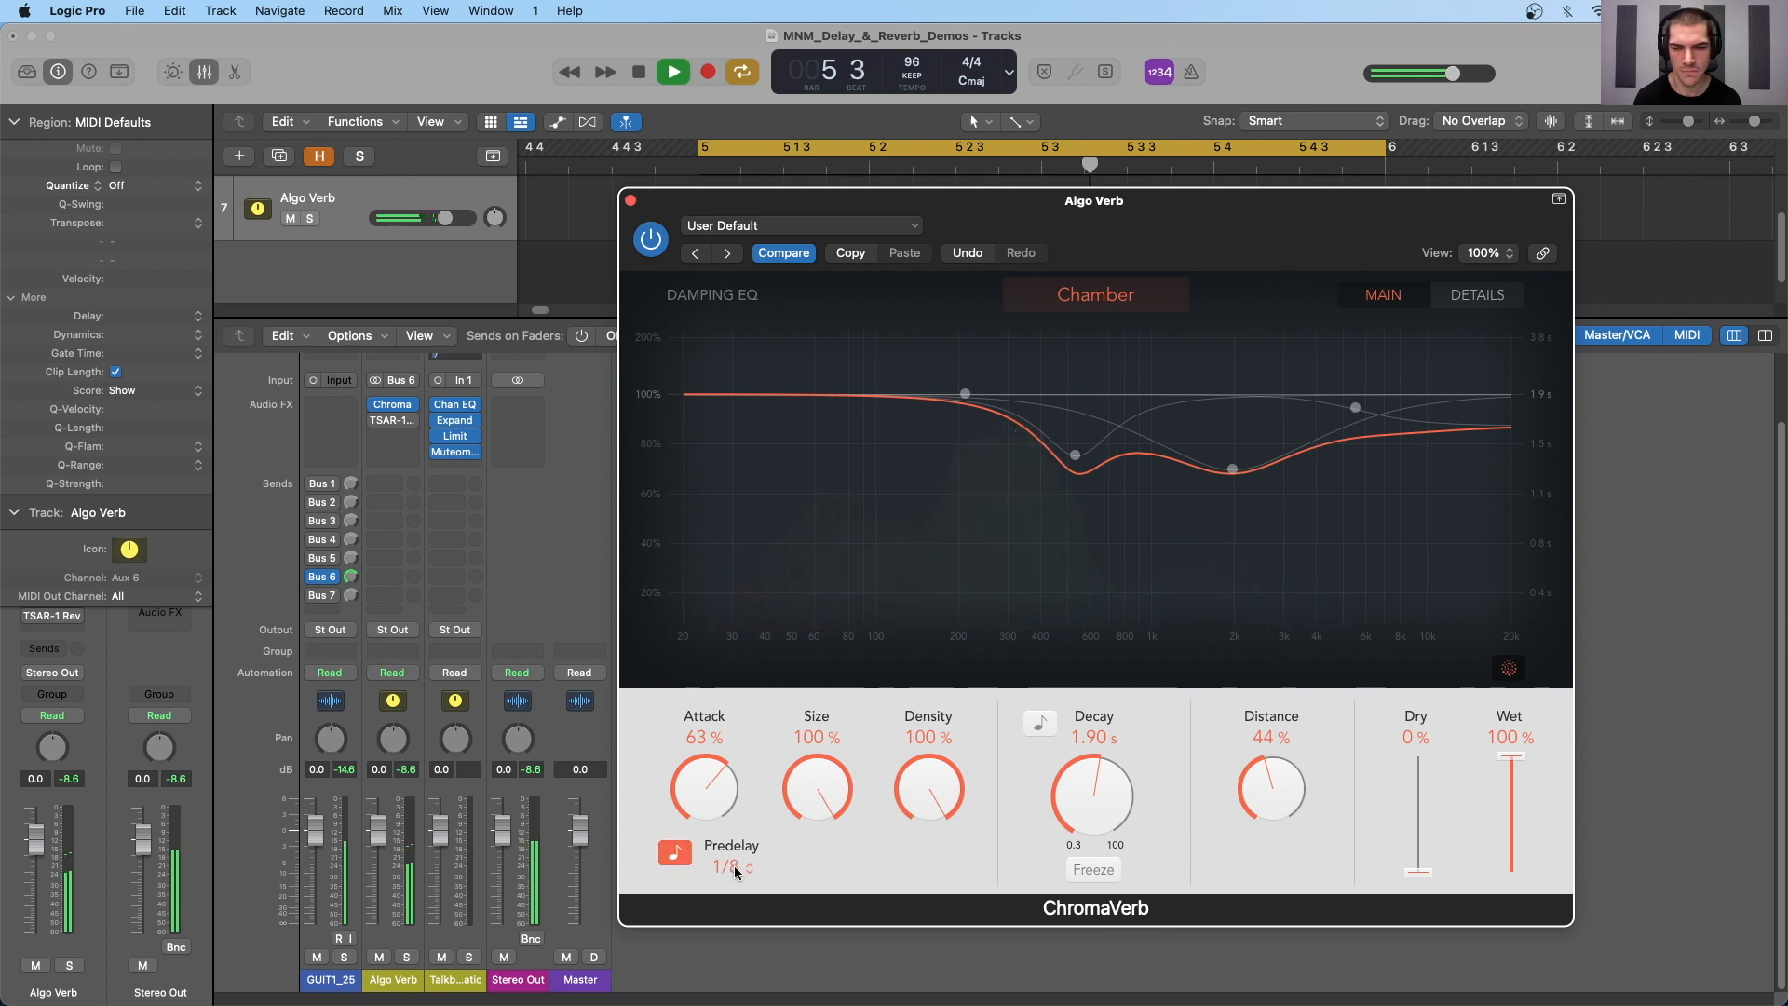
{"action": "left_click", "coordinate": [734, 864]}
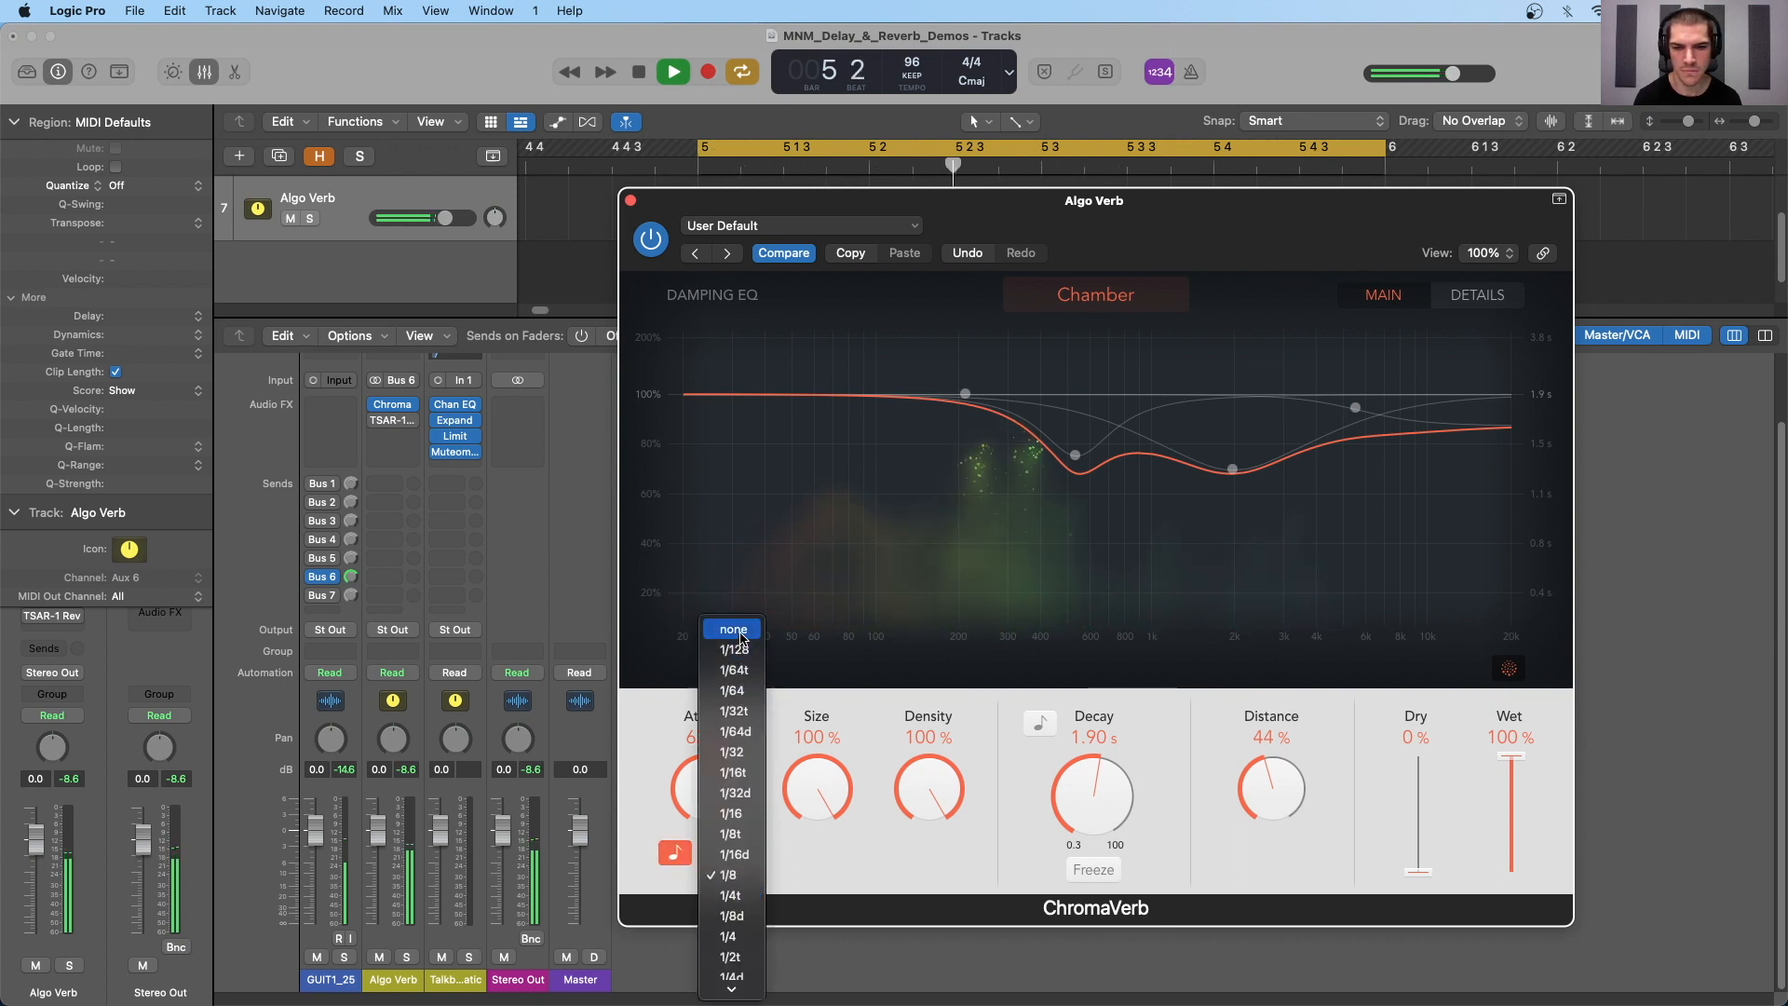
{"action": "left_click", "coordinate": [742, 631]}
{"action": "left_click", "coordinate": [690, 853]}
{"action": "left_click_drag", "start_coordinate": [730, 865], "coordinate": [730, 861]}
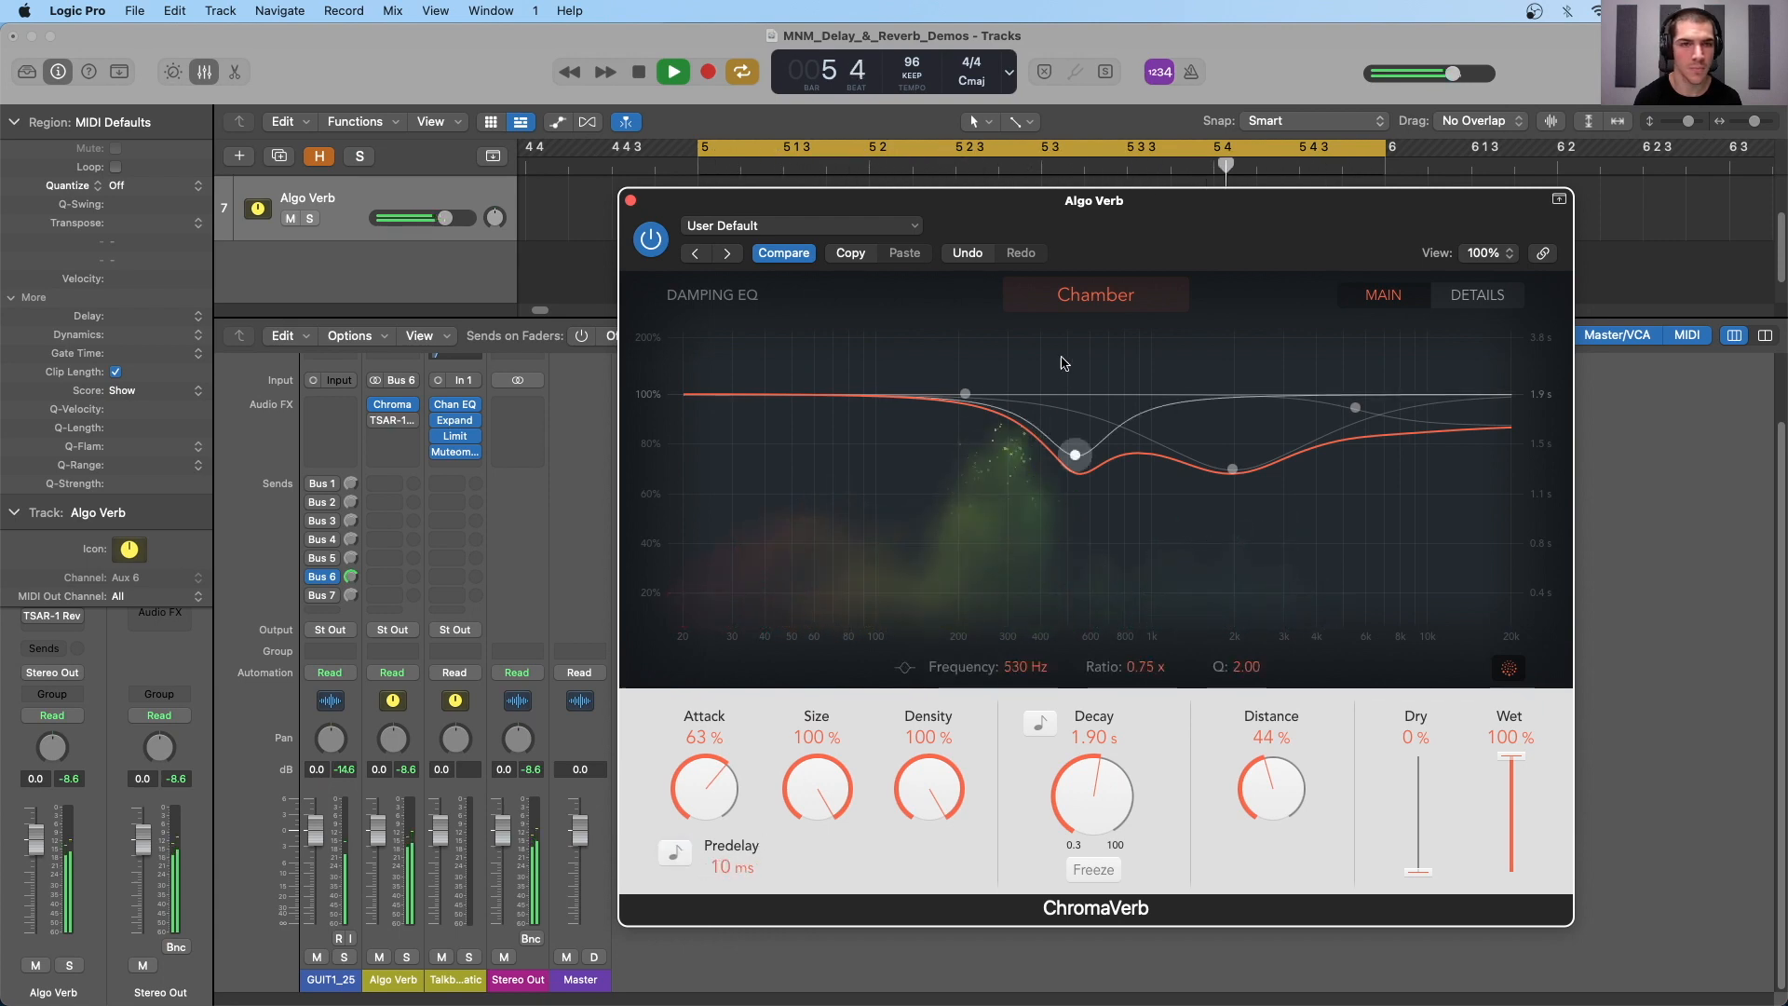
- Try the Smooth Space room type, choose Digital instead, and set the decay to 3.80 s before stopping playback
{"action": "left_click", "coordinate": [1095, 294]}
{"action": "left_click", "coordinate": [1215, 466]}
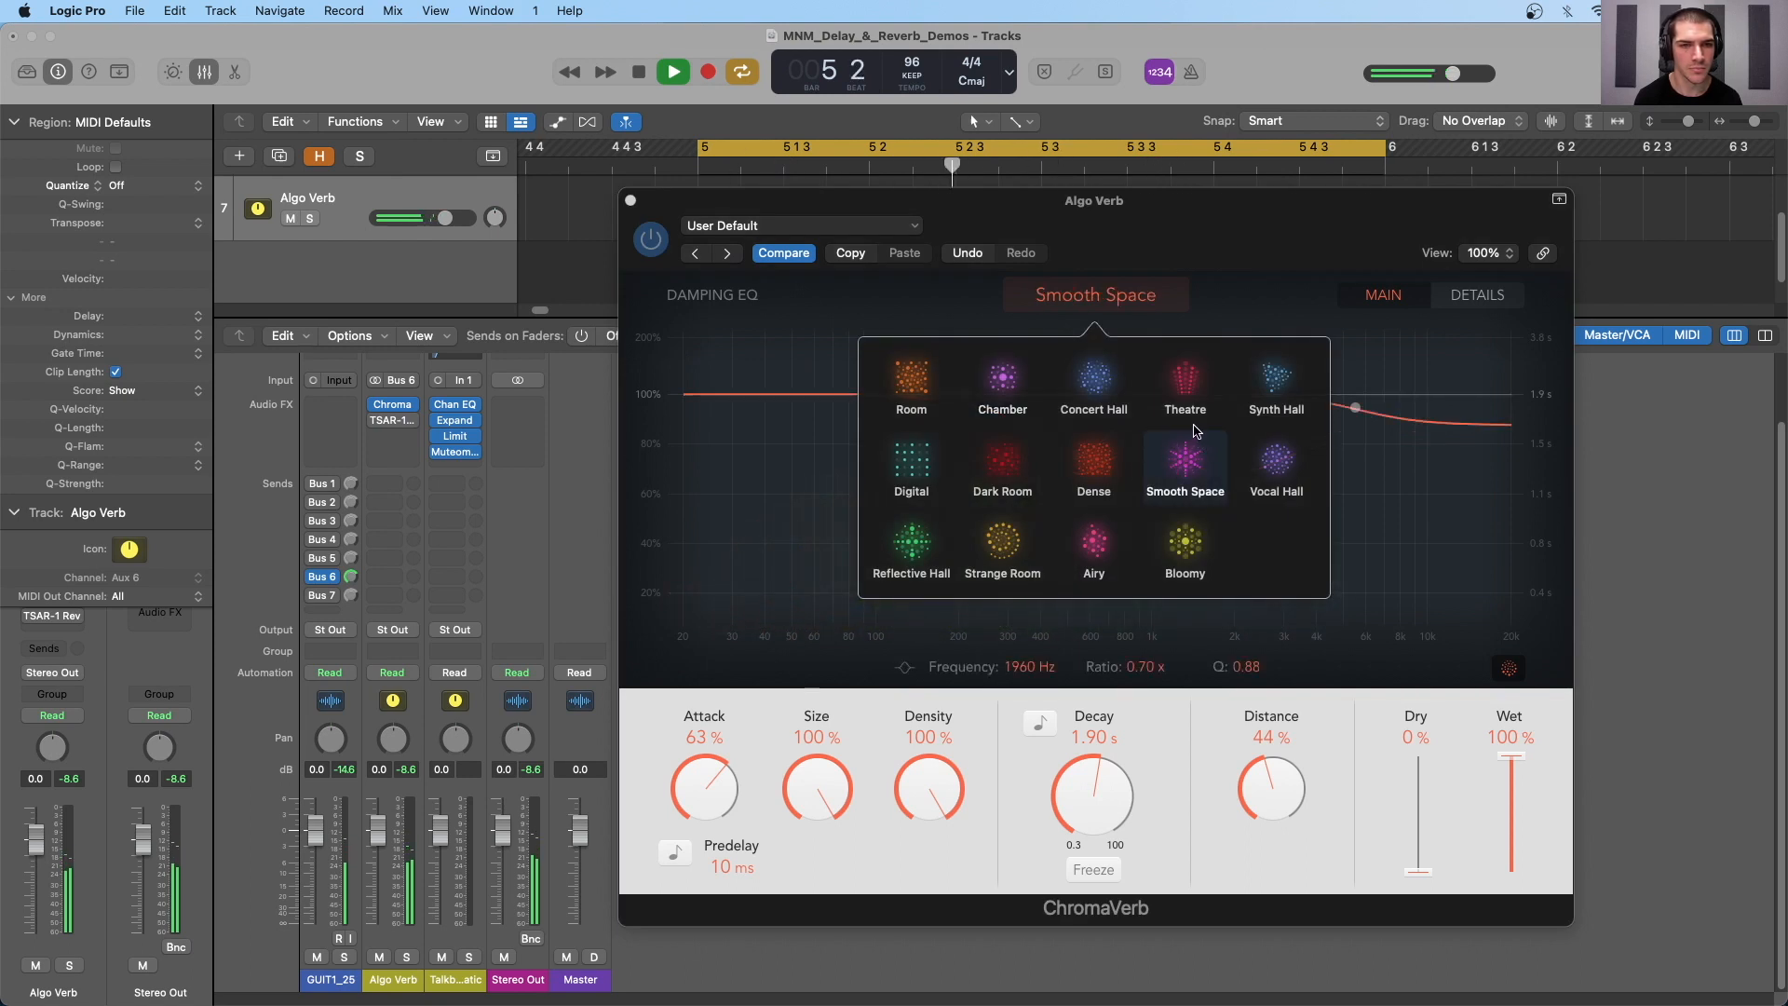
{"action": "left_click", "coordinate": [926, 470]}
{"action": "left_click", "coordinate": [1164, 736]}
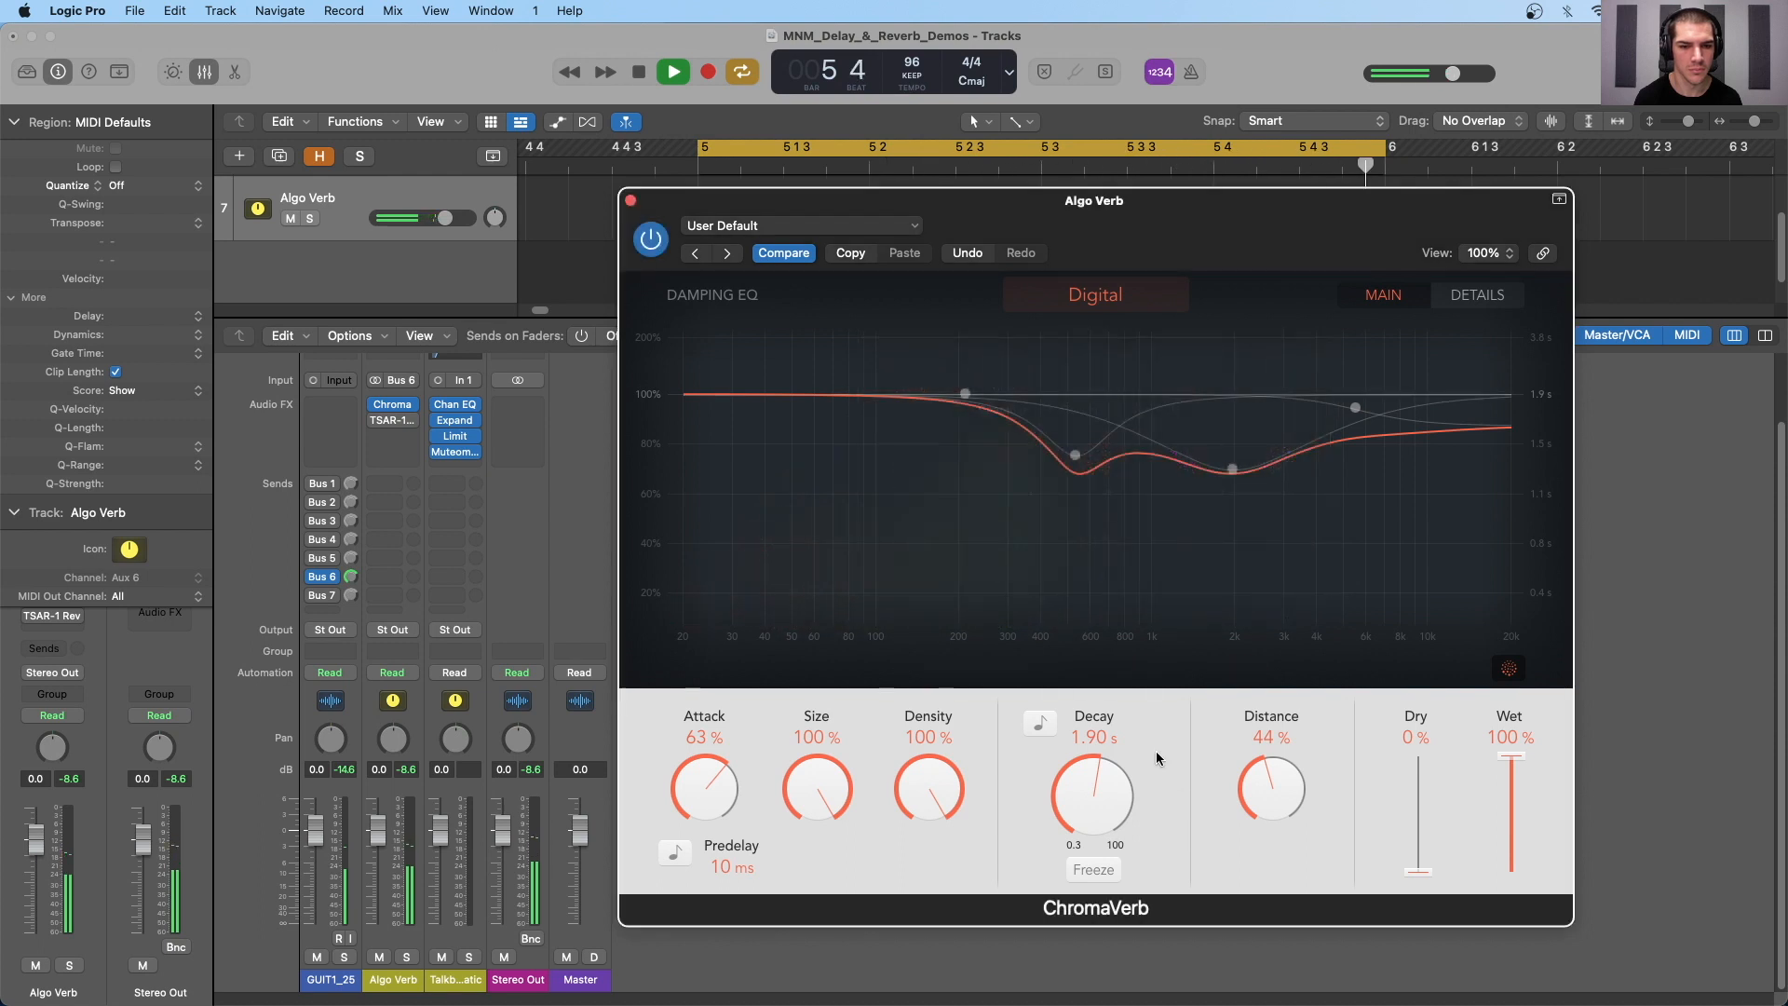
{"action": "left_click_drag", "start_coordinate": [1108, 773], "coordinate": [1125, 747]}
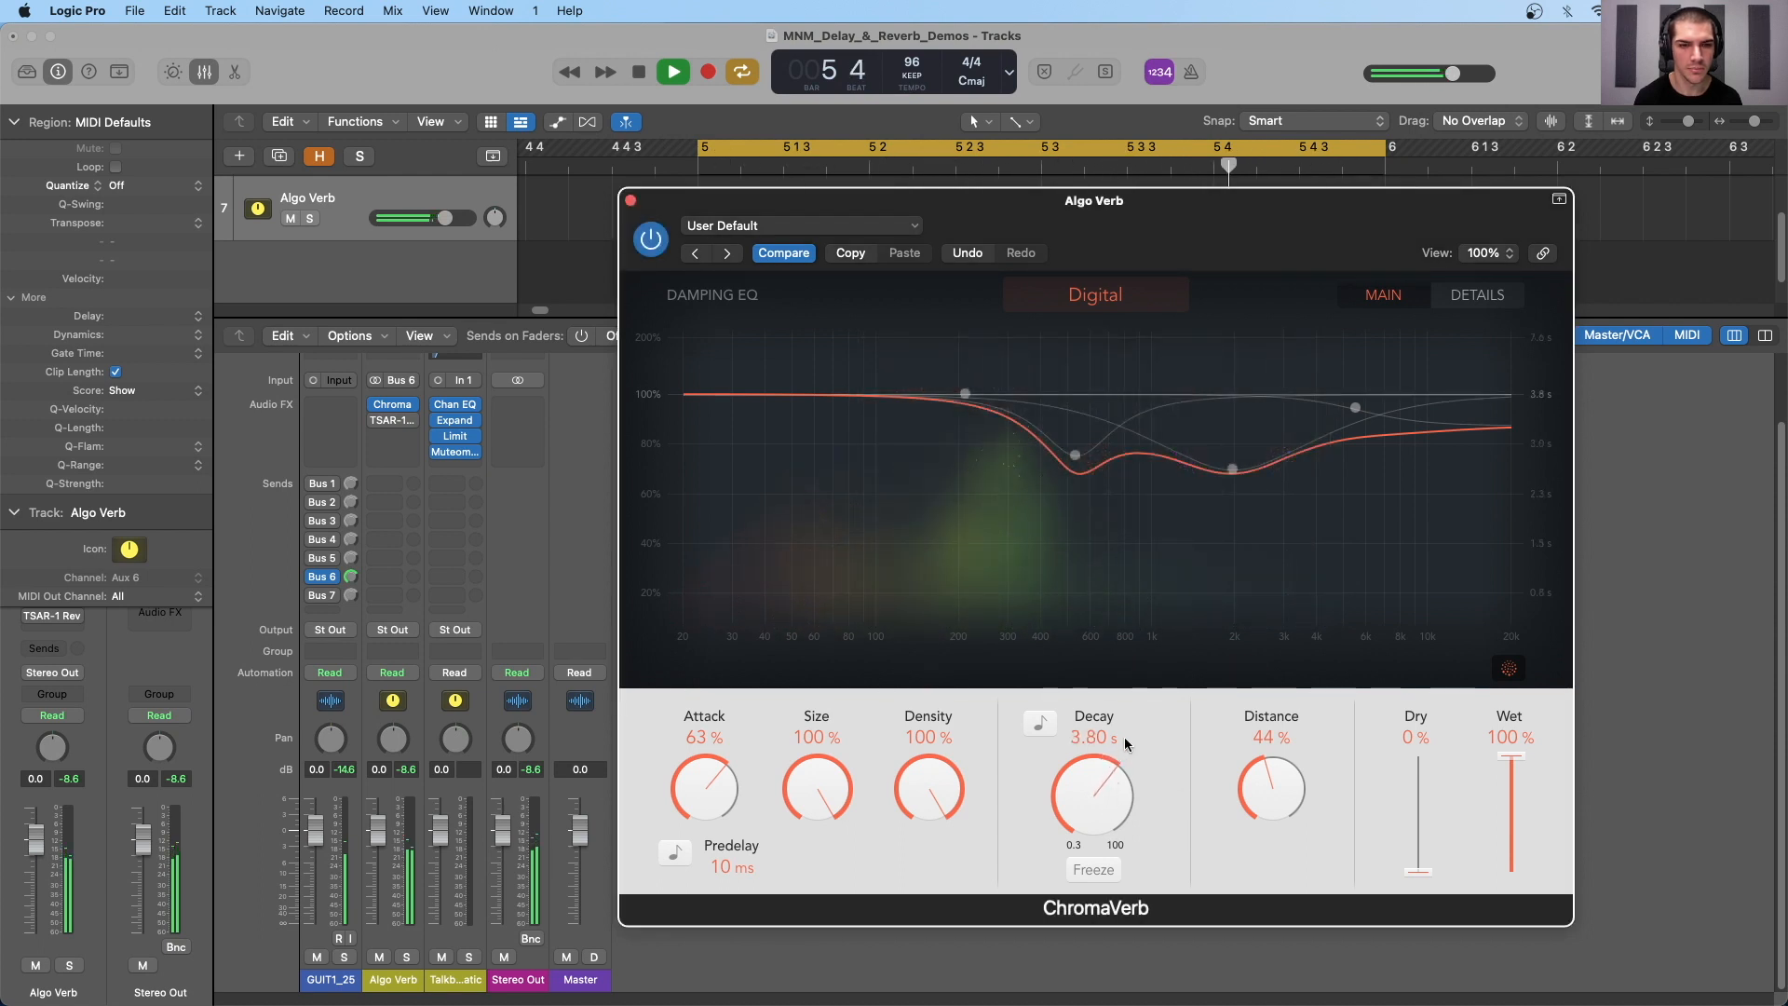
{"action": "key", "text": "space"}
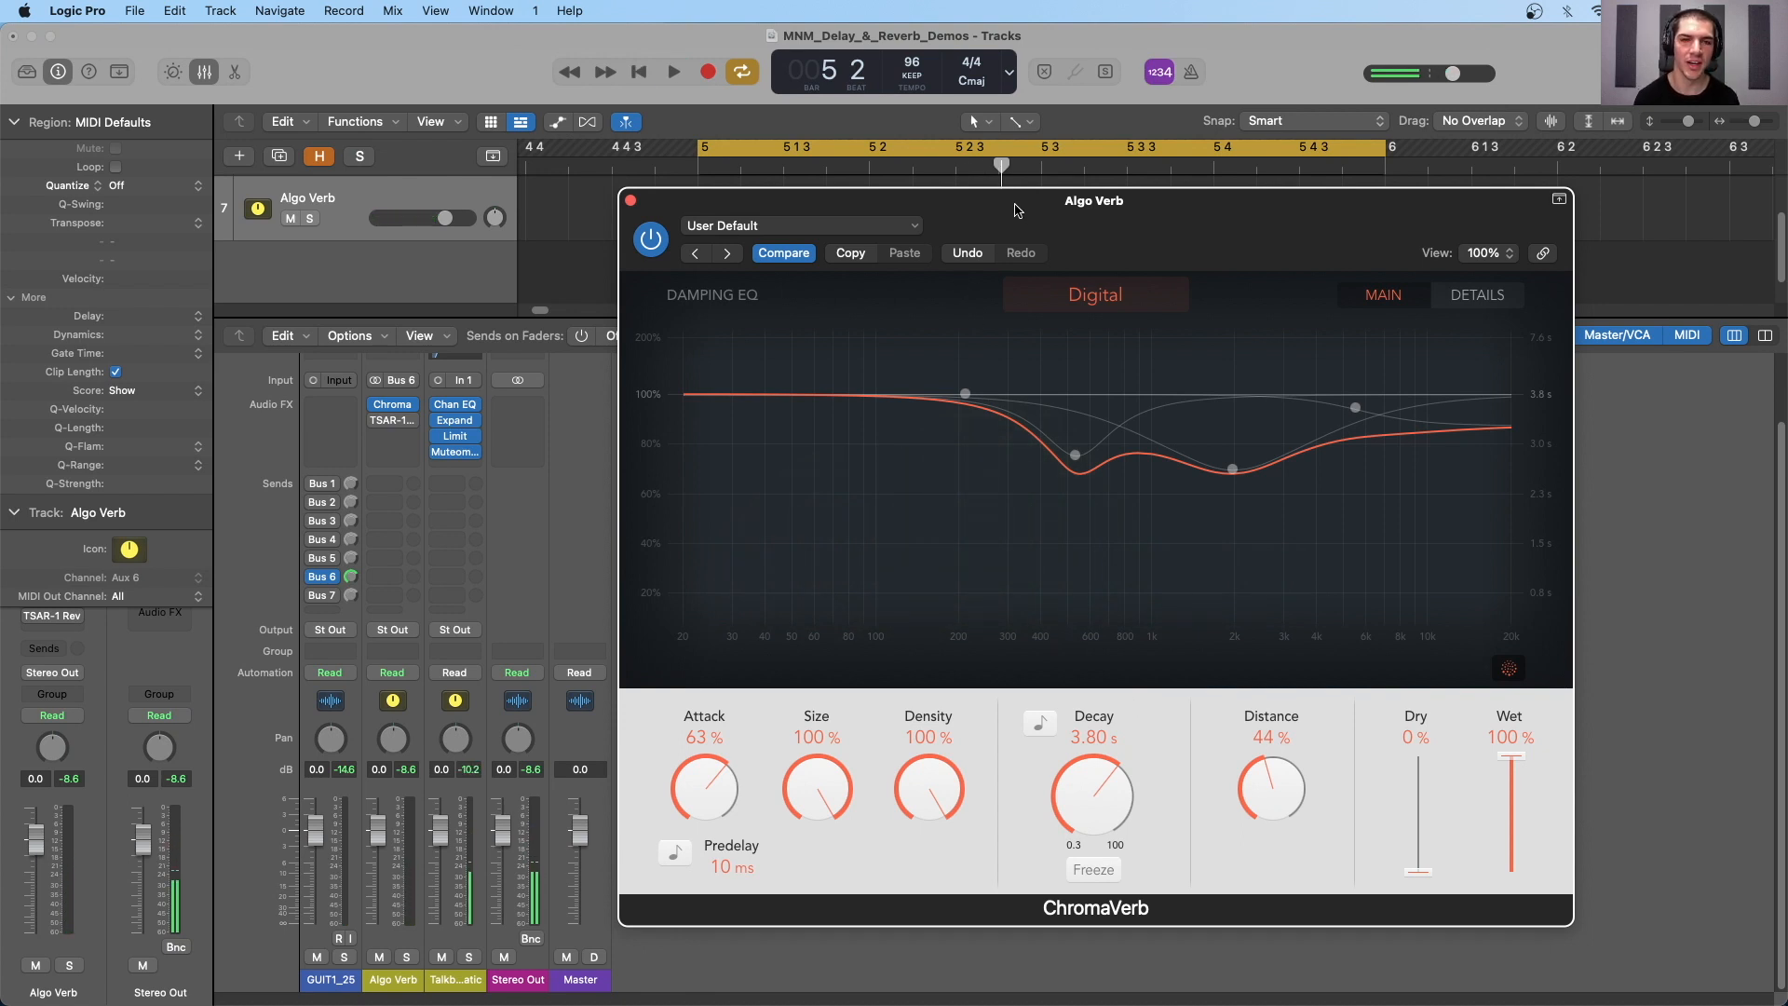
- Review the room types, bypass and close ChromaVerb, and enable and open the TSAR-1 Reverb on the Algo Verb channel
{"action": "left_click", "coordinate": [1071, 311]}
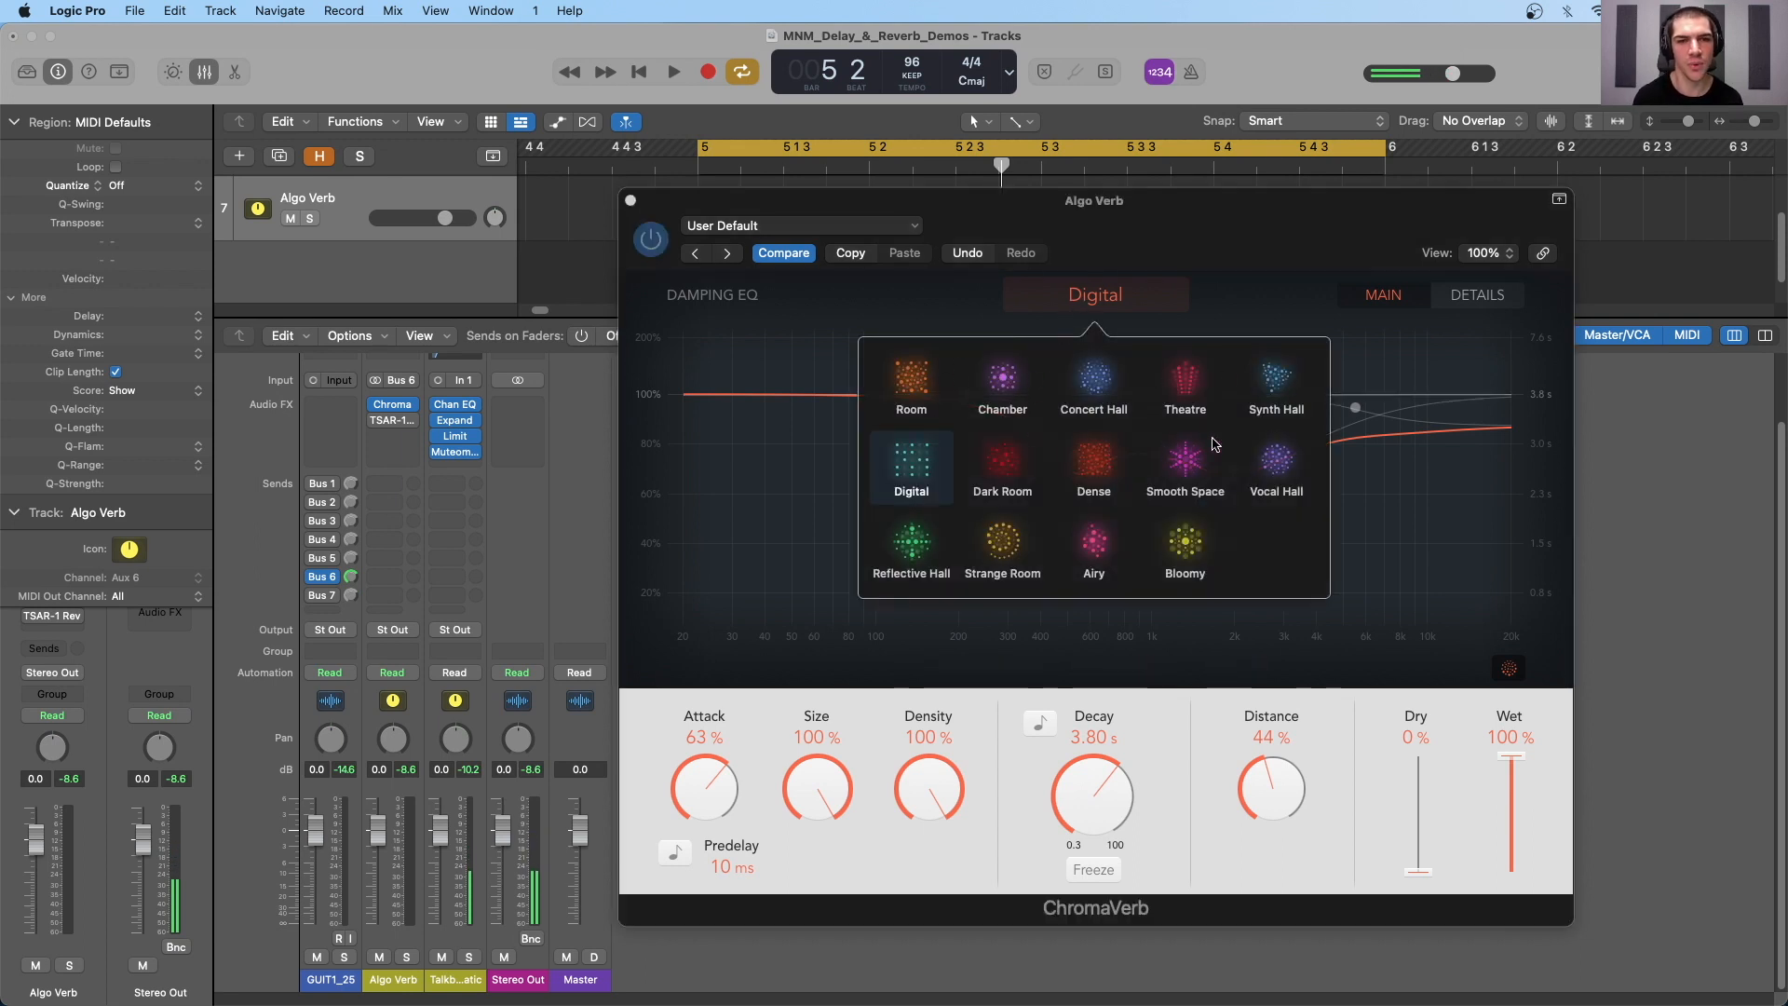
{"action": "left_click", "coordinate": [1114, 300]}
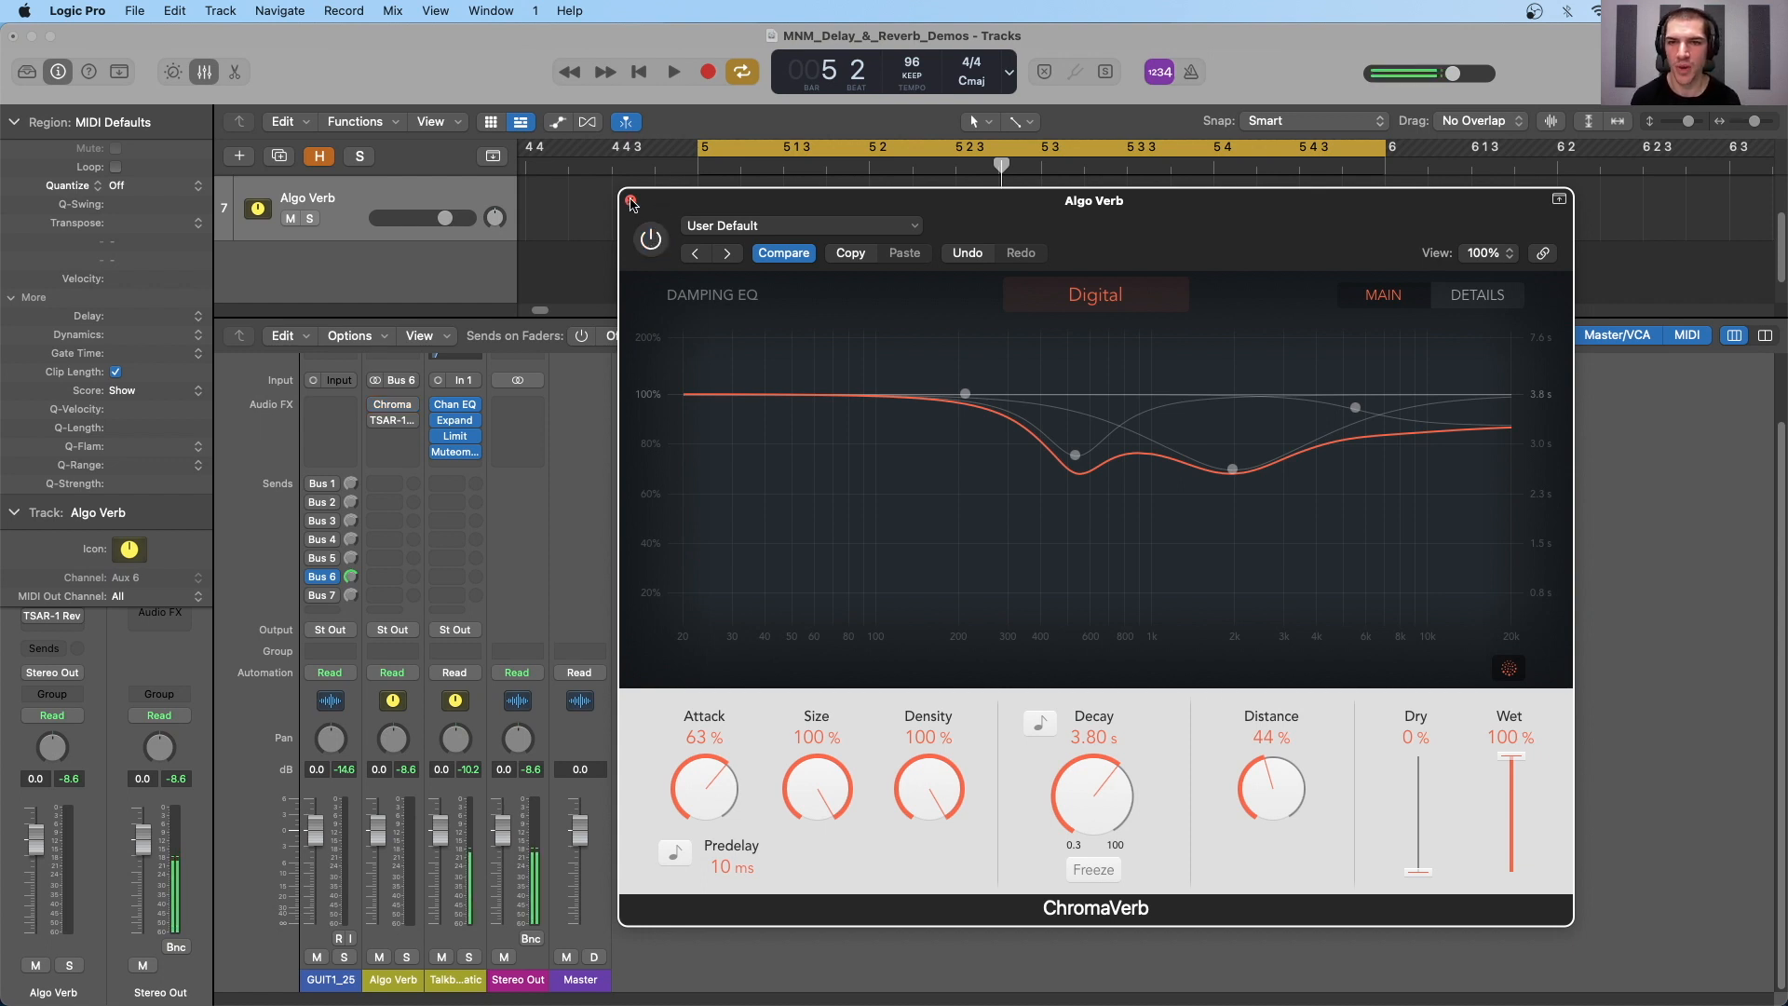
{"action": "left_click", "coordinate": [631, 200]}
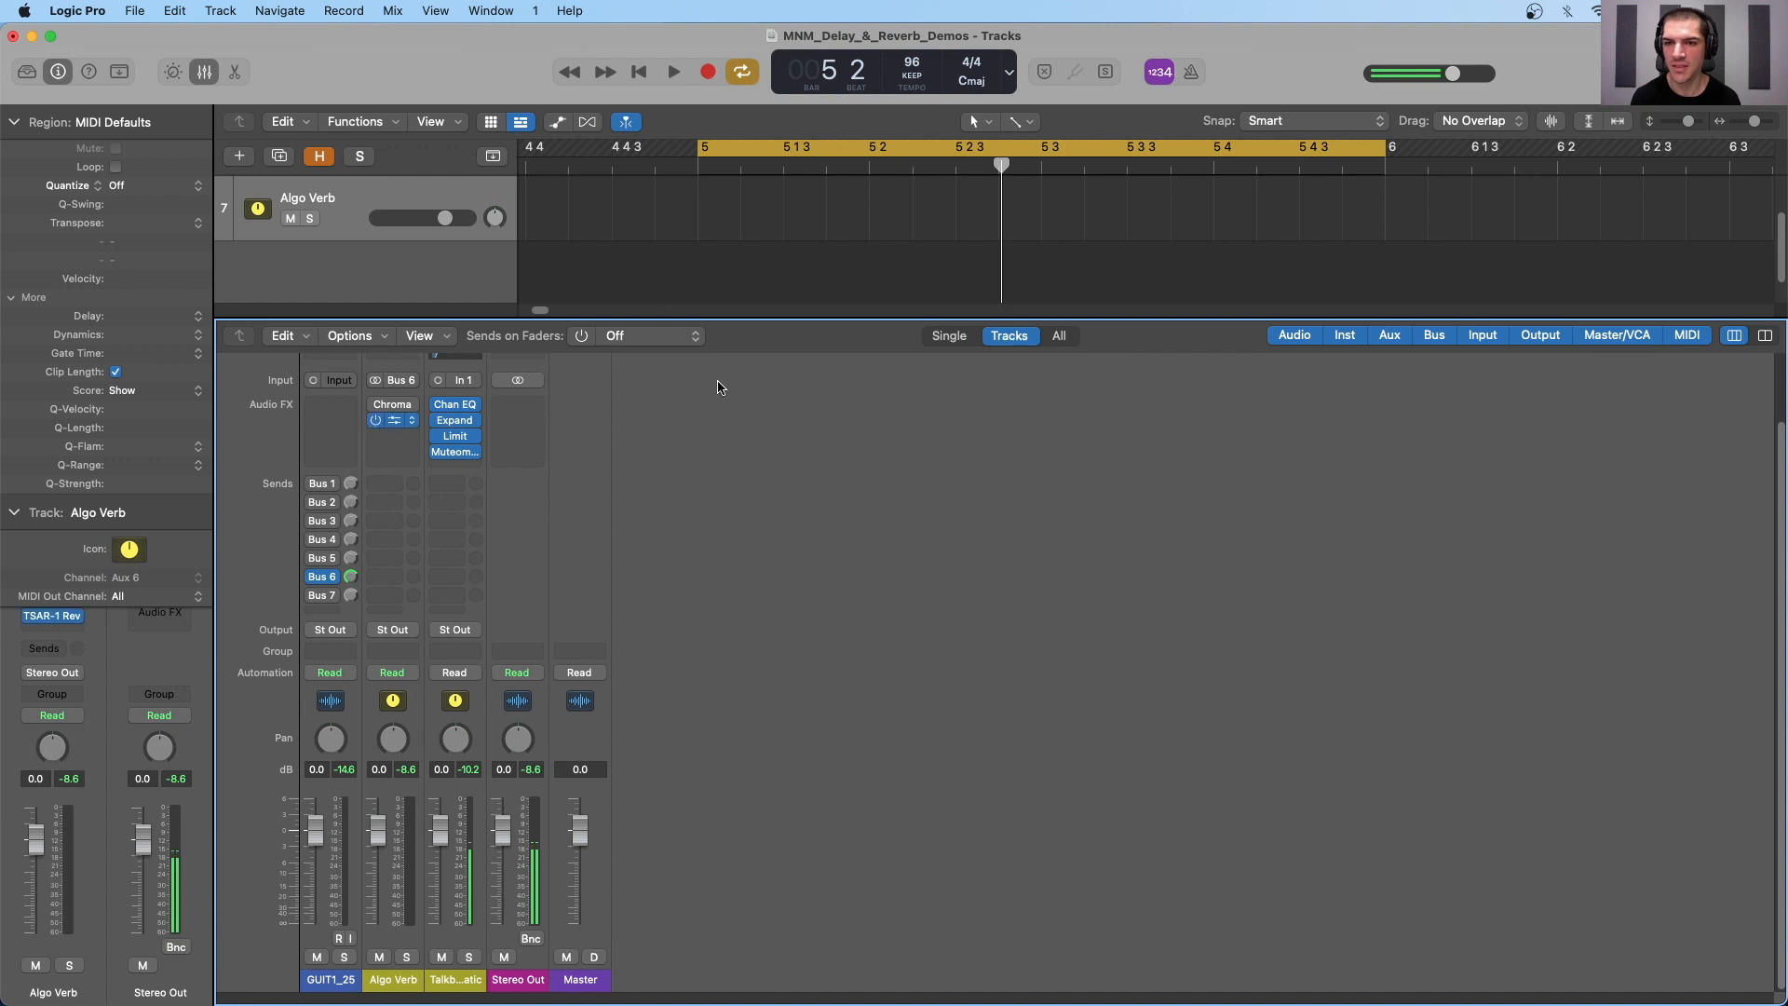
{"action": "left_click_drag", "start_coordinate": [1422, 203], "coordinate": [1120, 201]}
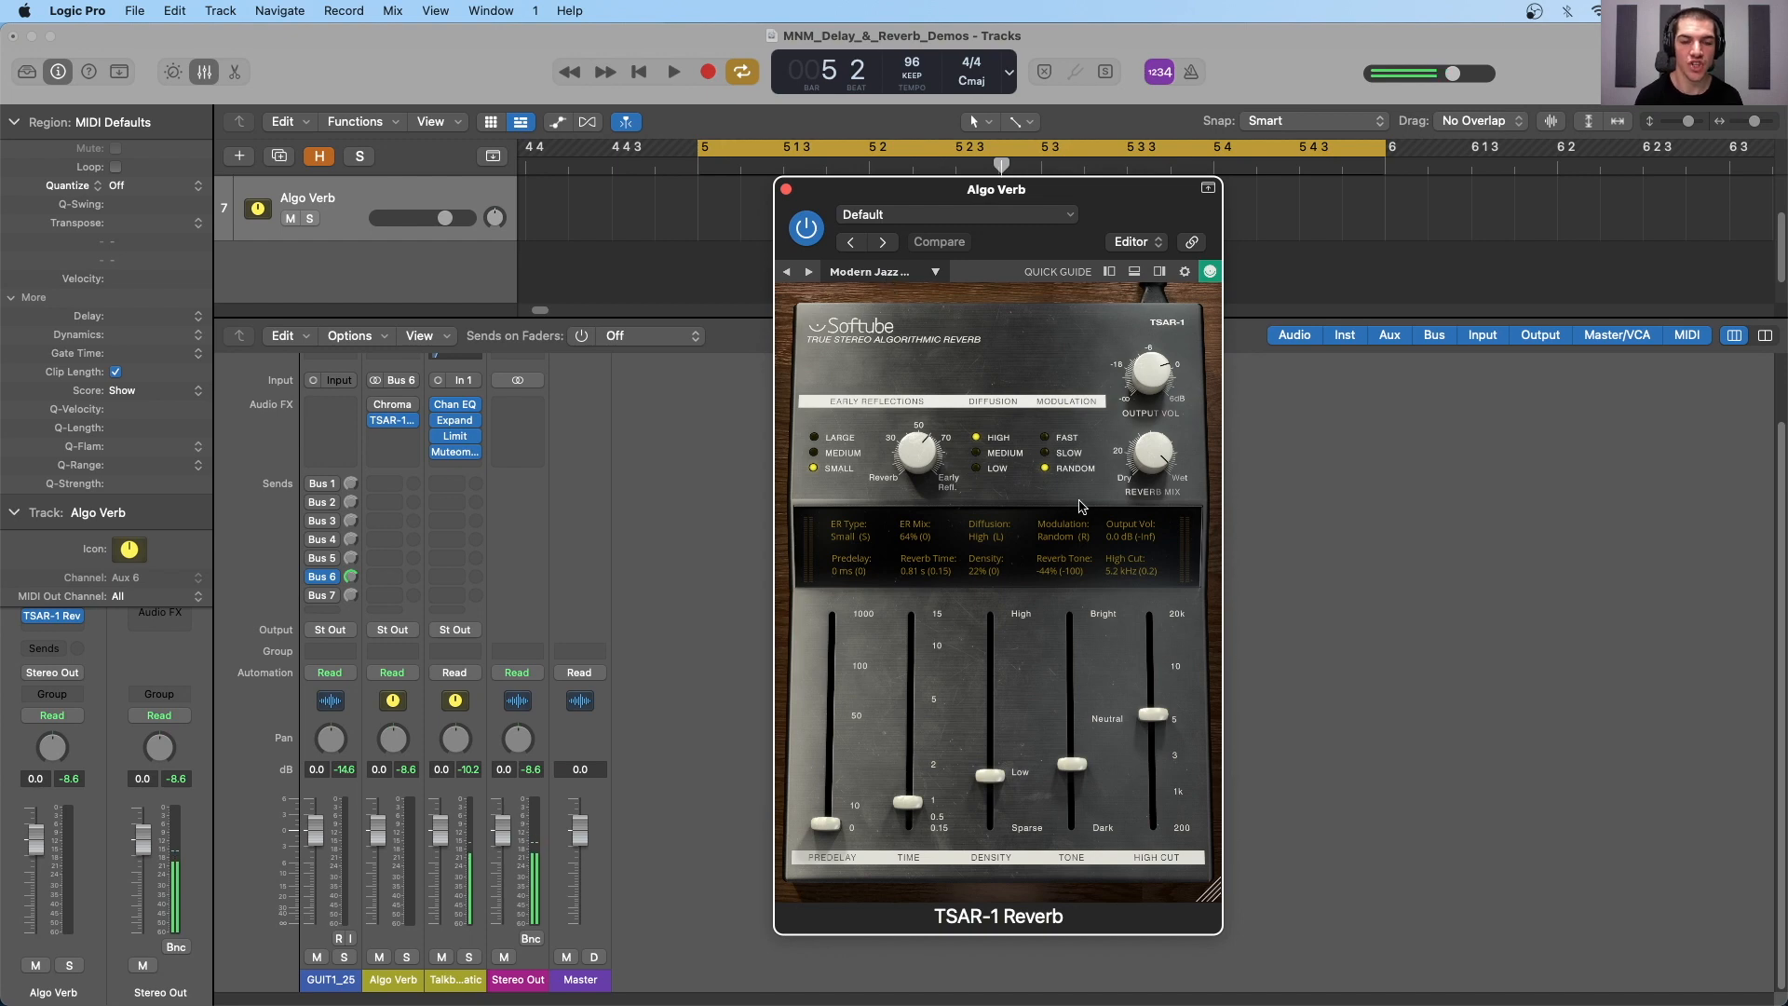
- Browse the TSAR-1 Reverb presets and load Vintage 224 Plate
{"action": "left_click", "coordinate": [871, 273]}
{"action": "mouse_move", "coordinate": [875, 294]}
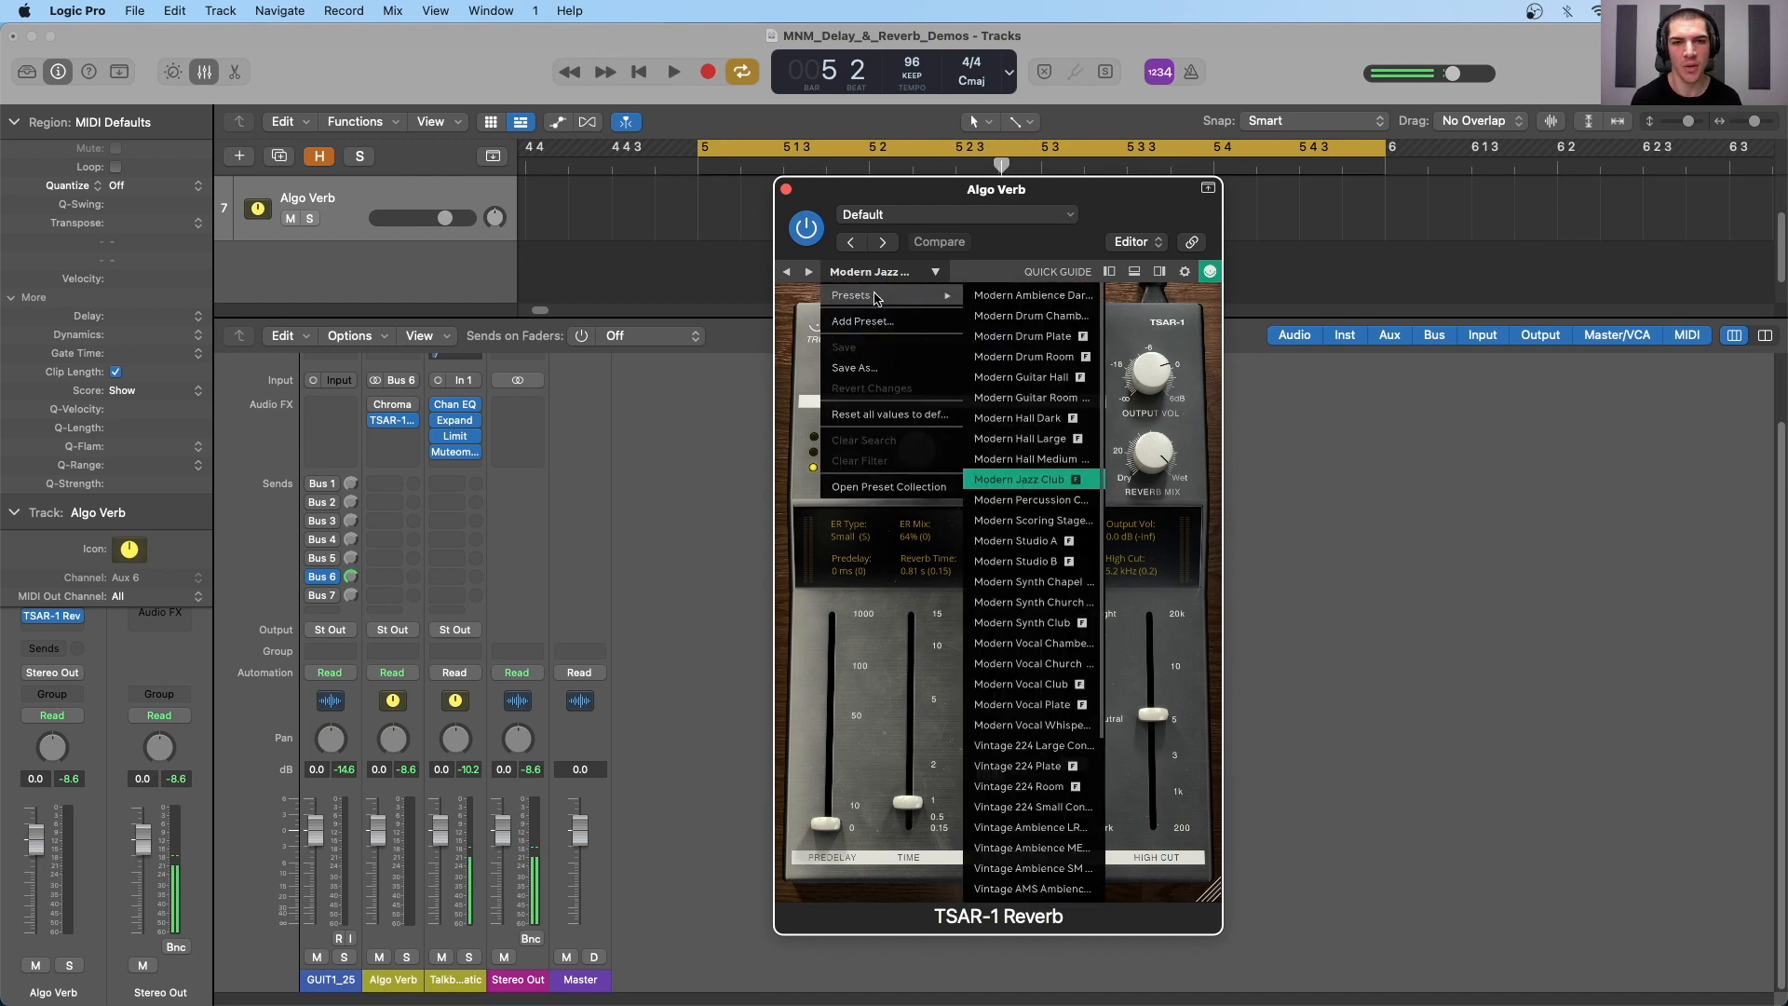
{"action": "scroll", "coordinate": [1050, 741], "scroll_direction": "down", "scroll_amount": 4}
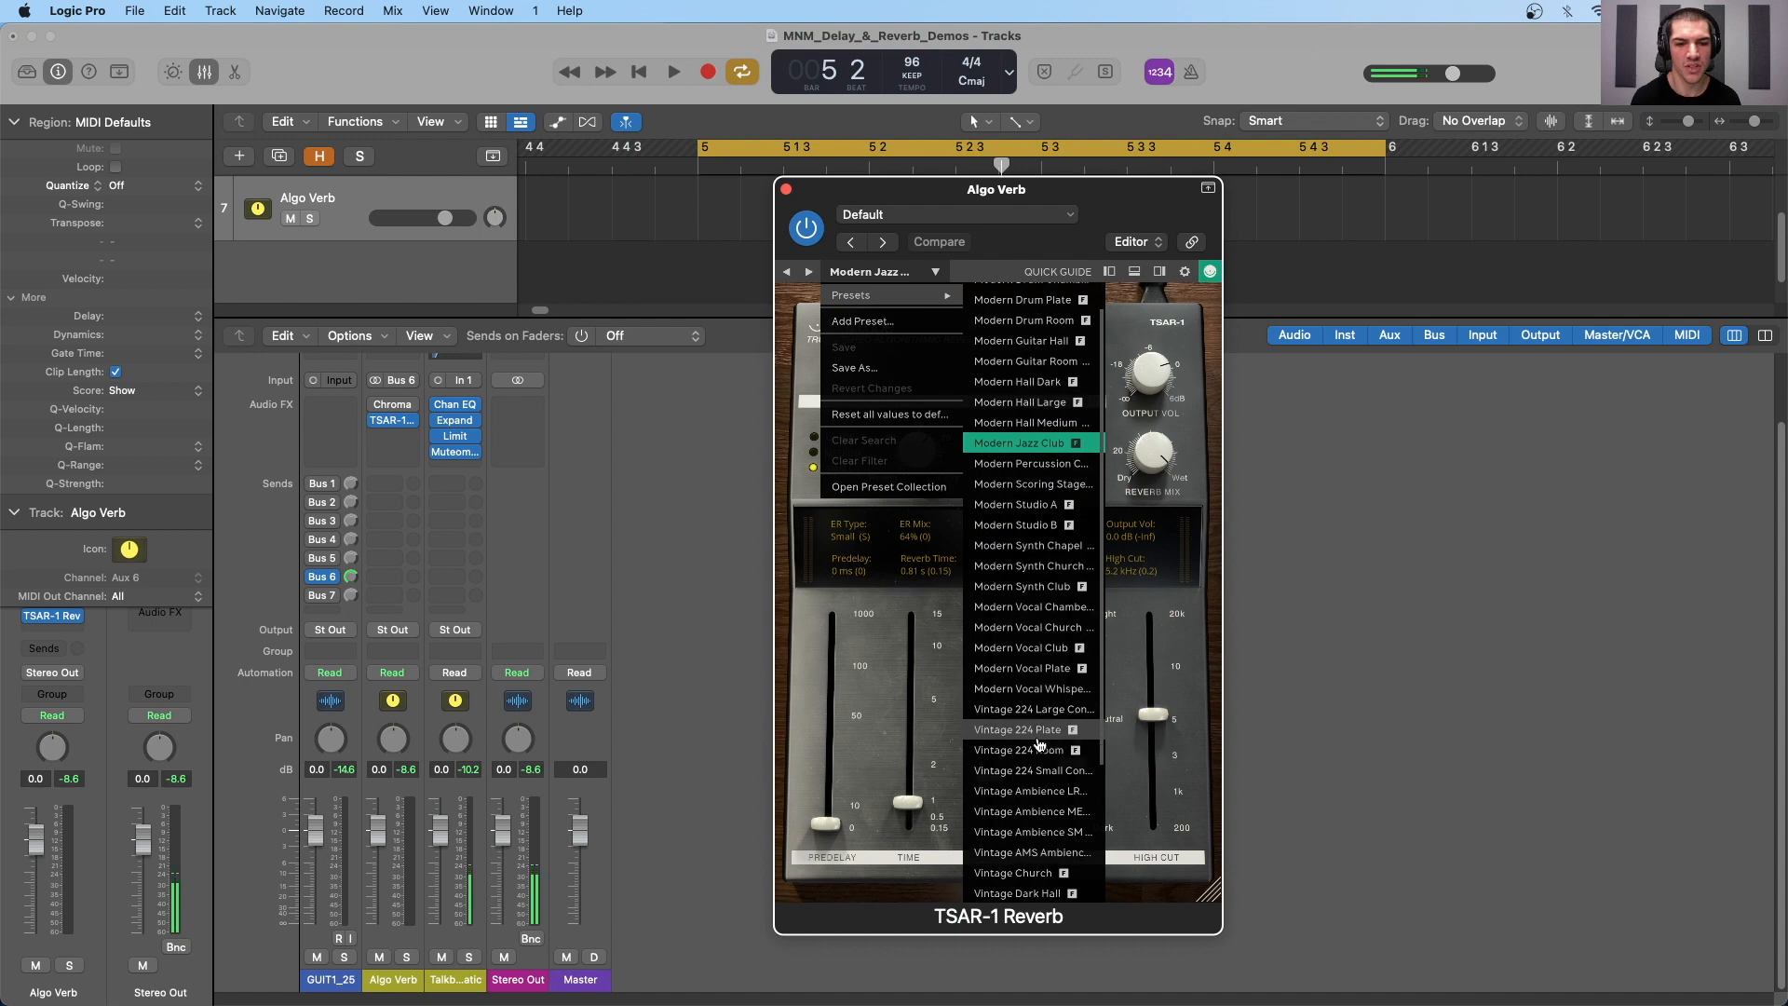
{"action": "scroll", "coordinate": [1039, 798], "scroll_direction": "down", "scroll_amount": 2}
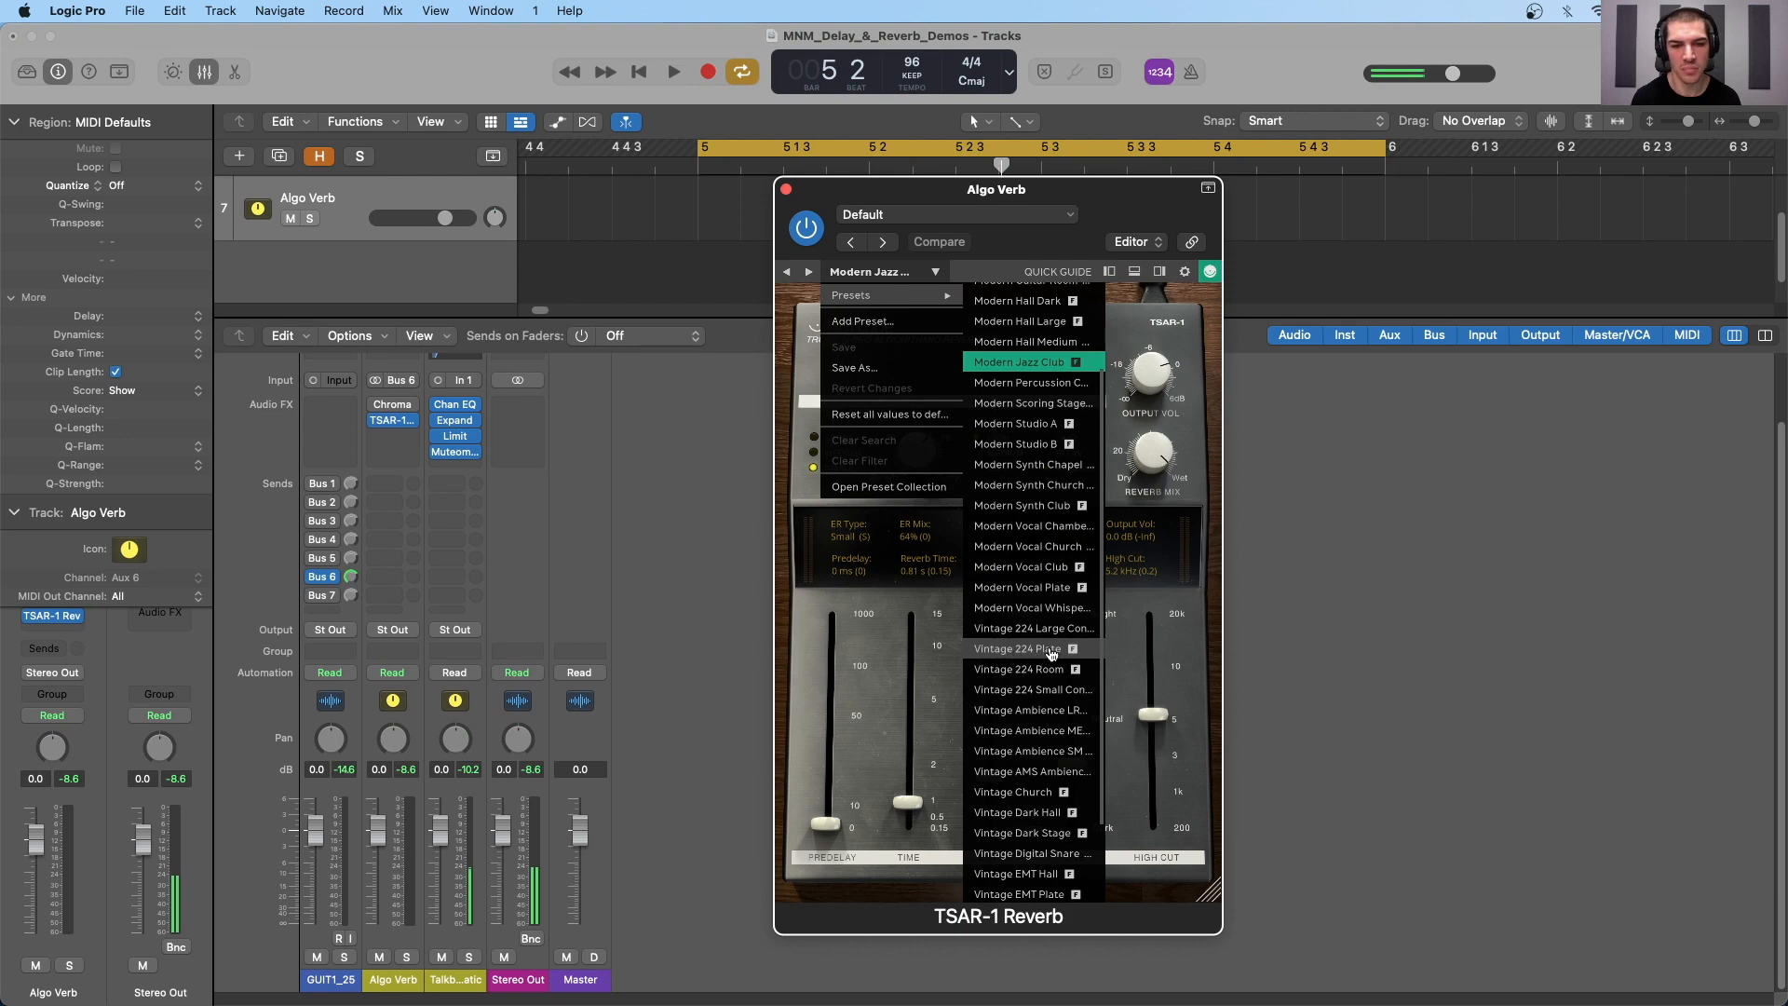
{"action": "scroll", "coordinate": [1040, 657], "scroll_direction": "down", "scroll_amount": 3}
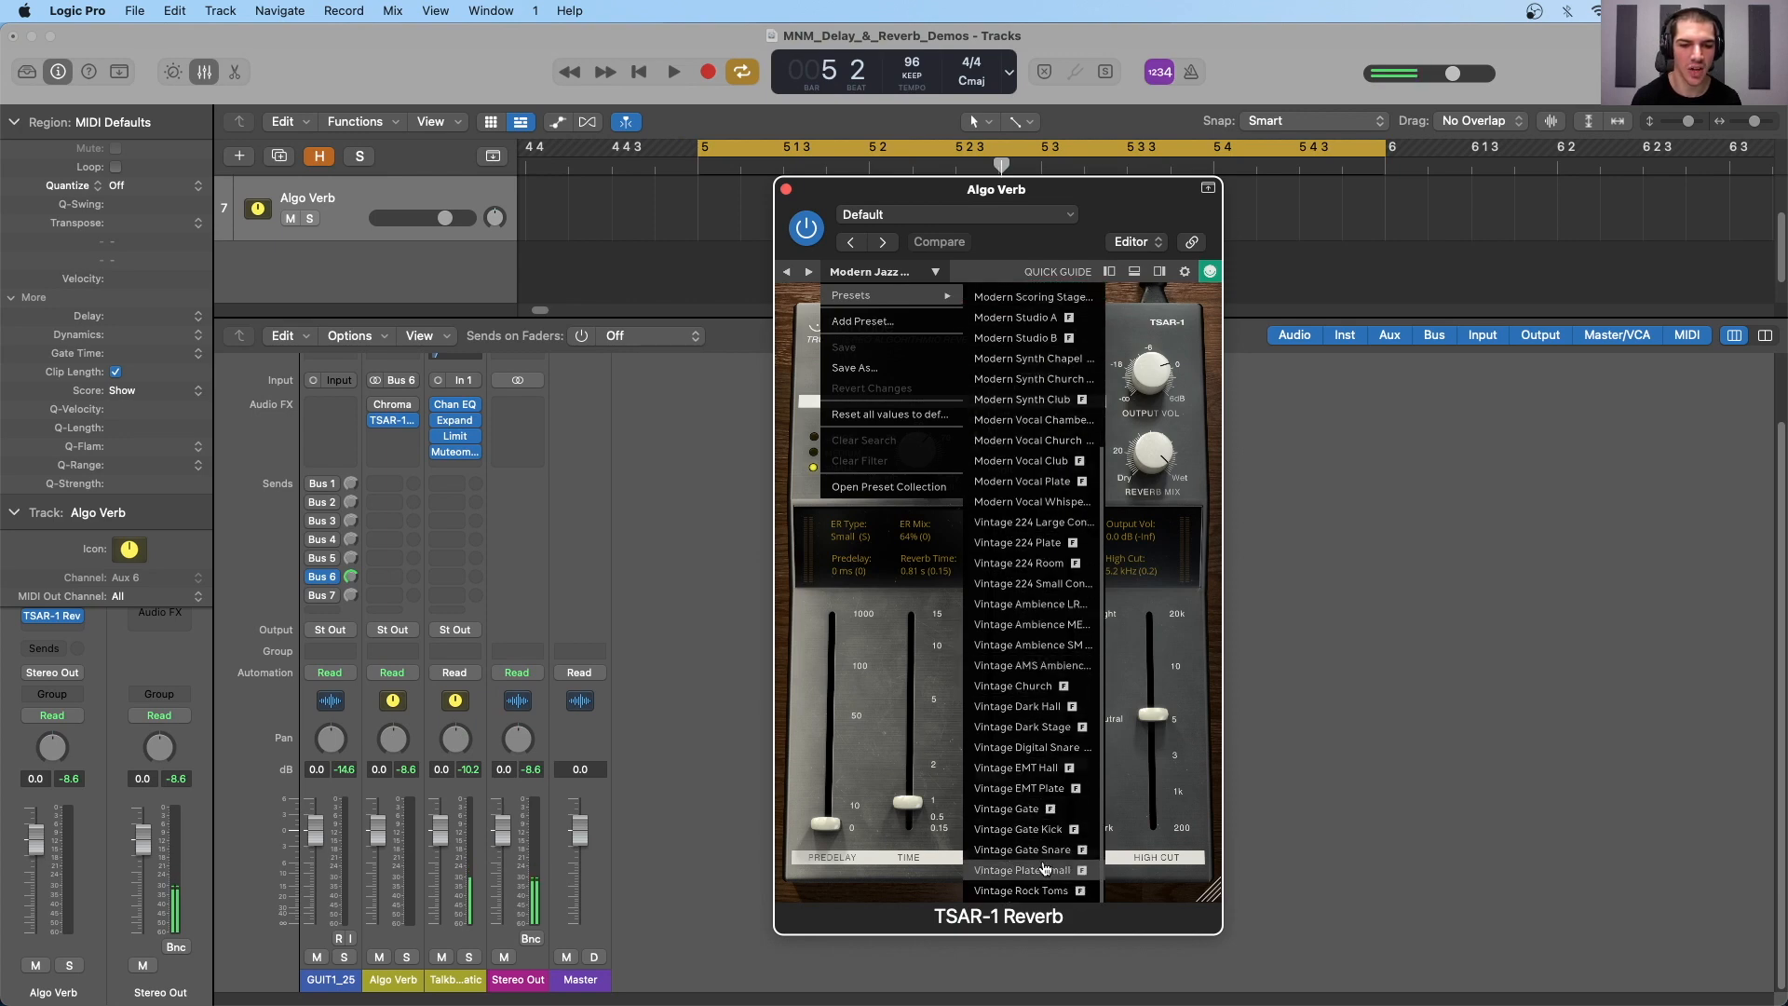
{"action": "scroll", "coordinate": [1043, 838], "scroll_direction": "up", "scroll_amount": 1}
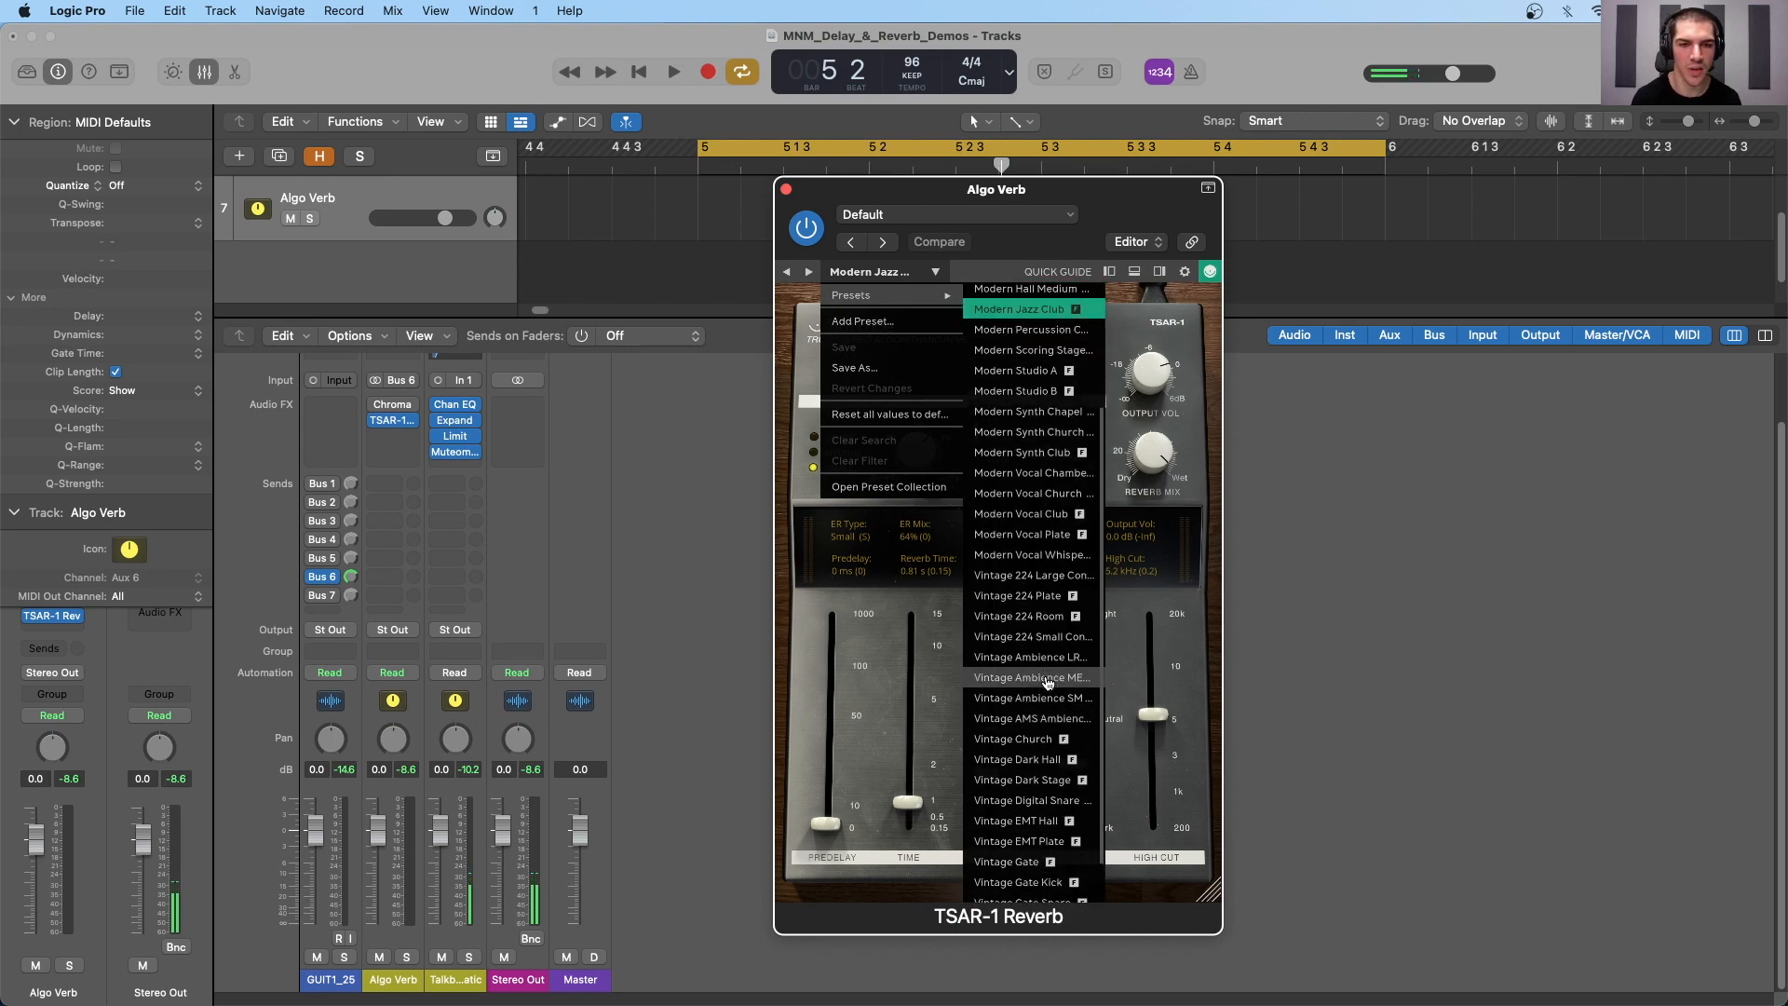
{"action": "left_click", "coordinate": [1031, 597]}
{"action": "left_click_drag", "start_coordinate": [962, 220], "coordinate": [914, 245]}
- During playback, set the predelay to 13 ms and reverb time to 11.1 s, and try densities of 14%, 100% and 0%
{"action": "key", "text": "space"}
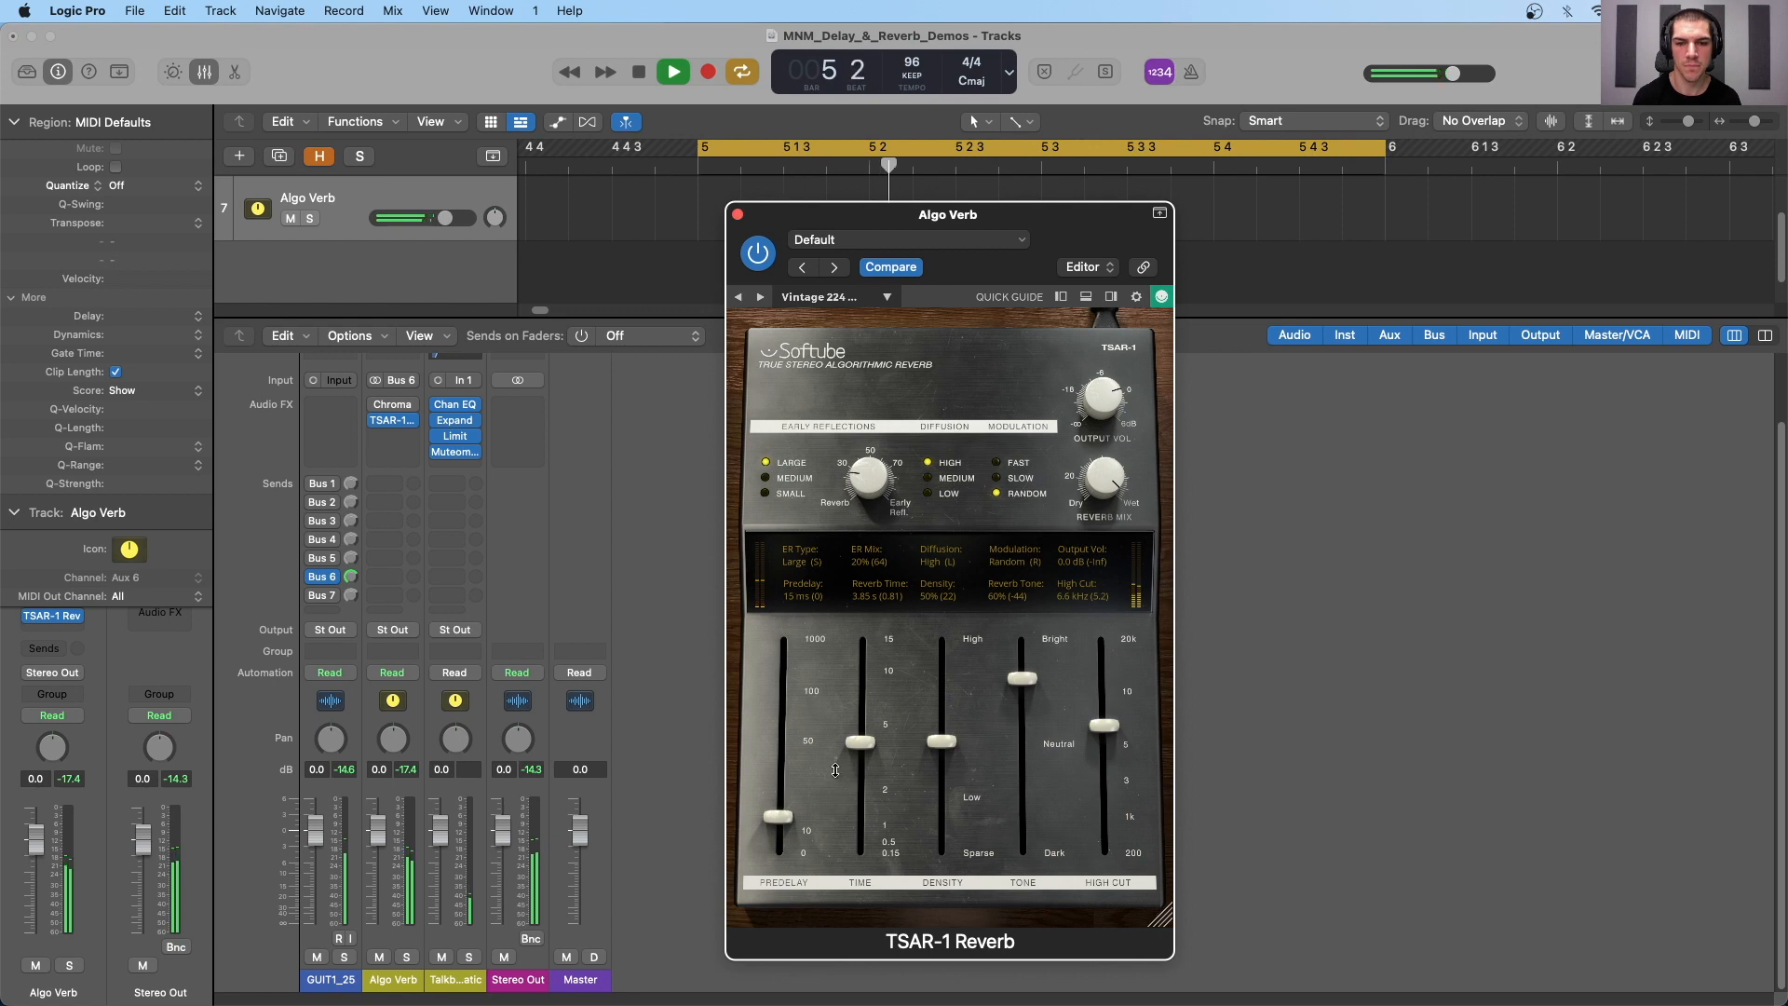
{"action": "mouse_move", "coordinate": [779, 815]}
{"action": "left_mouse_down"}
{"action": "mouse_move", "coordinate": [781, 679]}
{"action": "mouse_move", "coordinate": [784, 822]}
{"action": "left_mouse_up"}
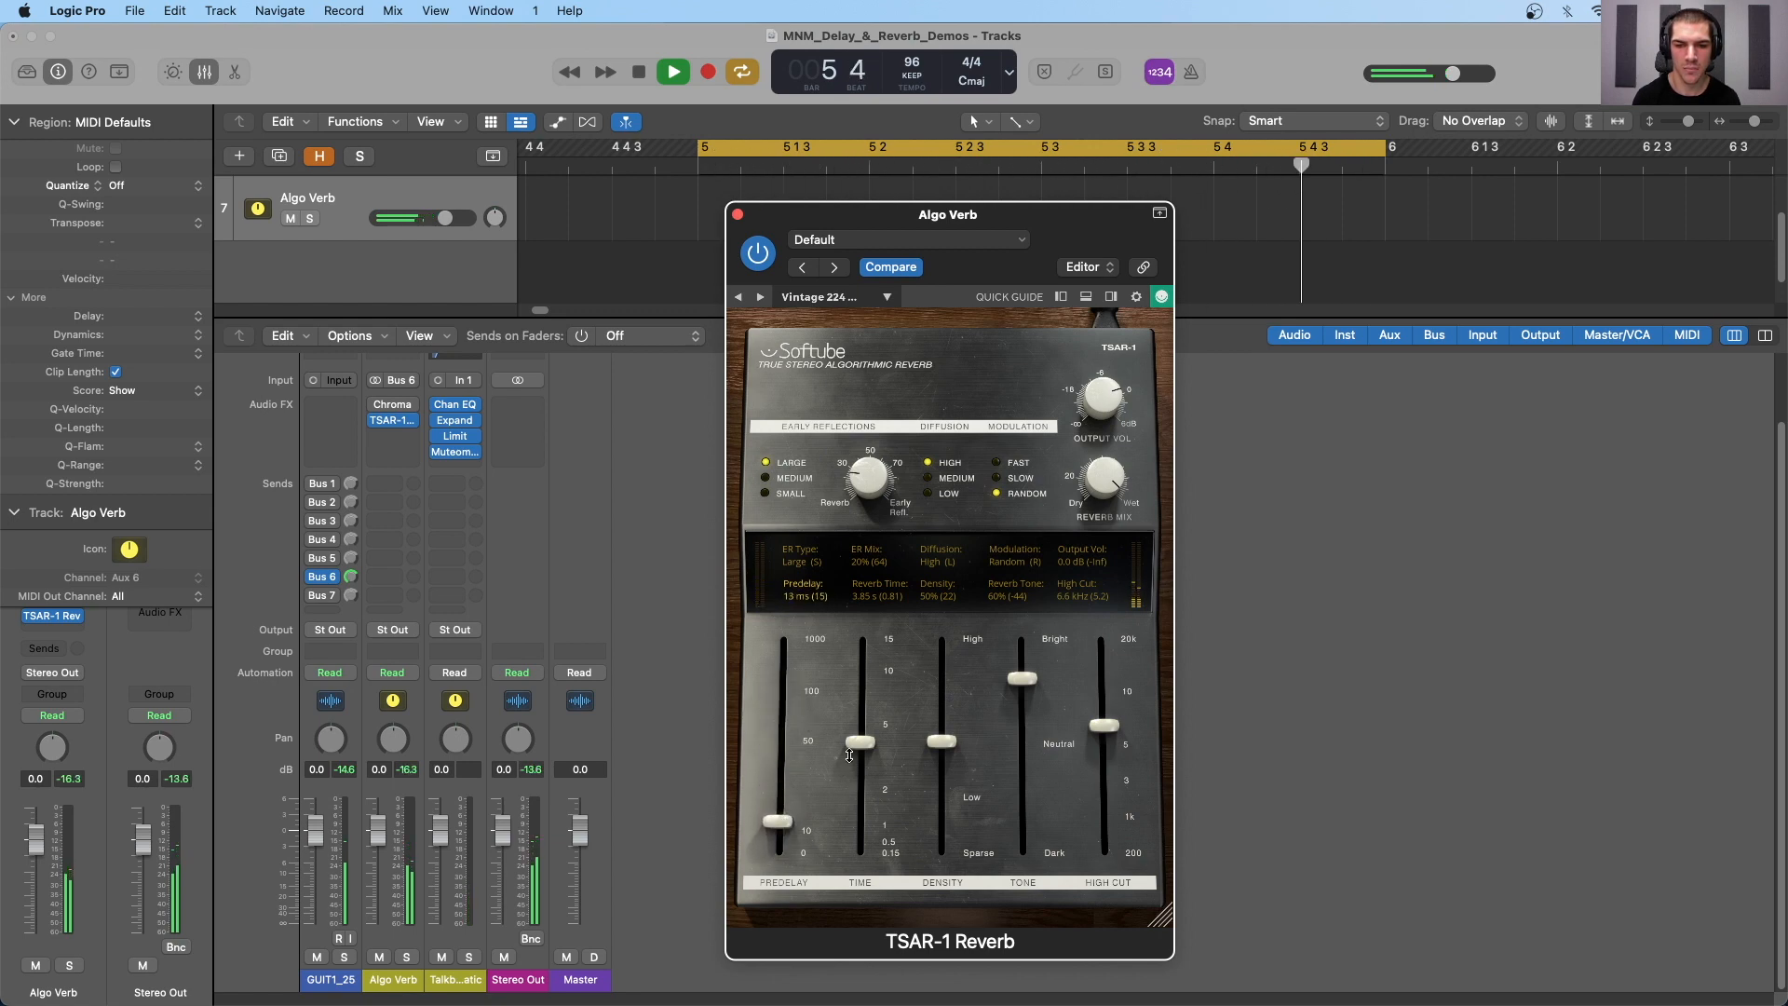
{"action": "left_click_drag", "start_coordinate": [860, 742], "coordinate": [862, 661]}
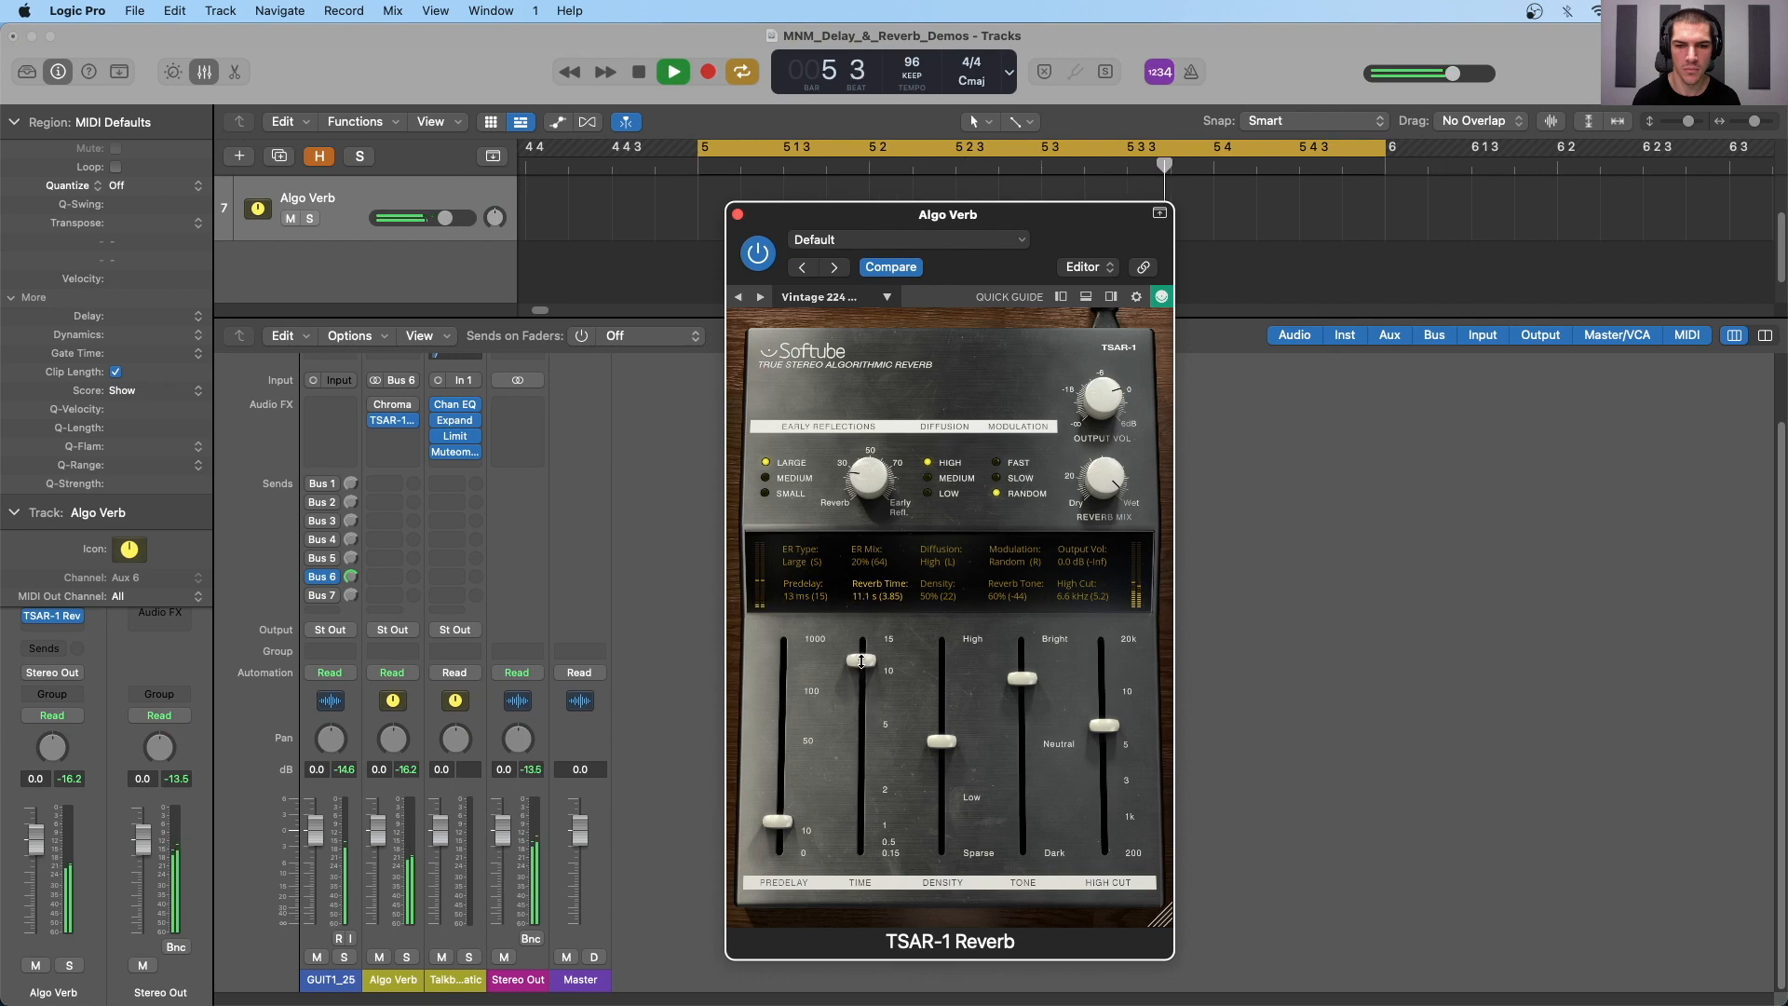
{"action": "left_click_drag", "start_coordinate": [942, 741], "coordinate": [935, 818]}
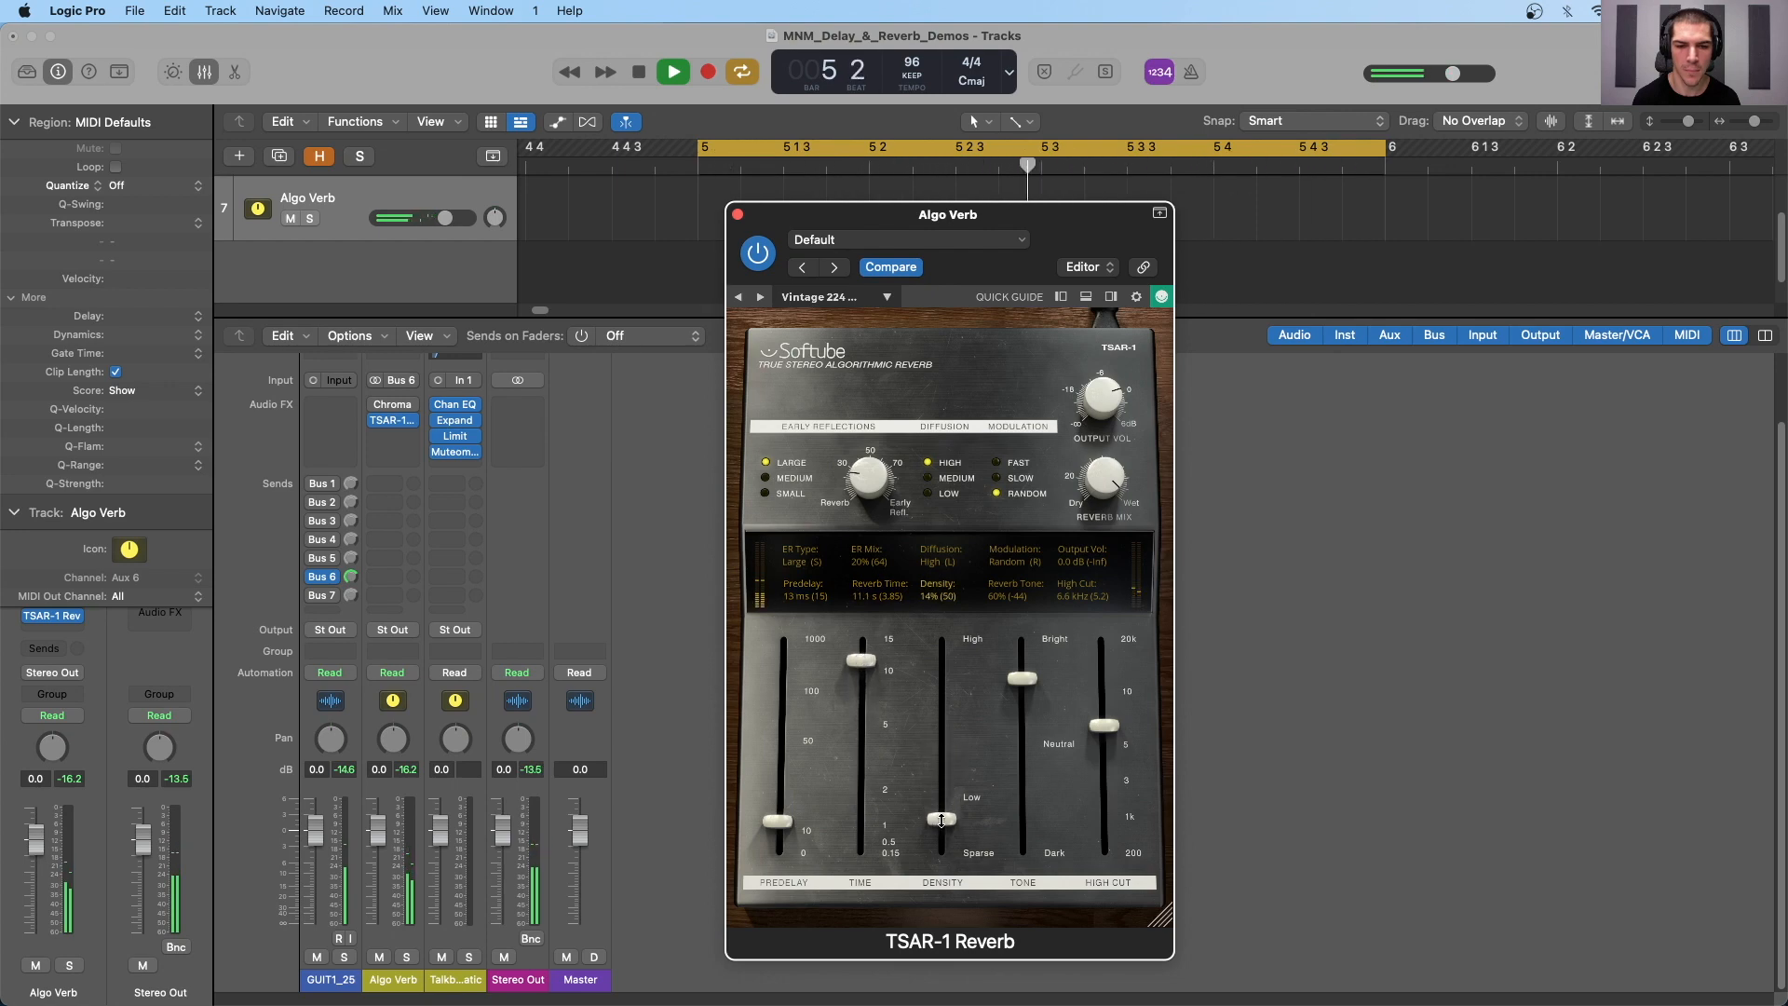
{"action": "left_click_drag", "start_coordinate": [941, 820], "coordinate": [943, 633]}
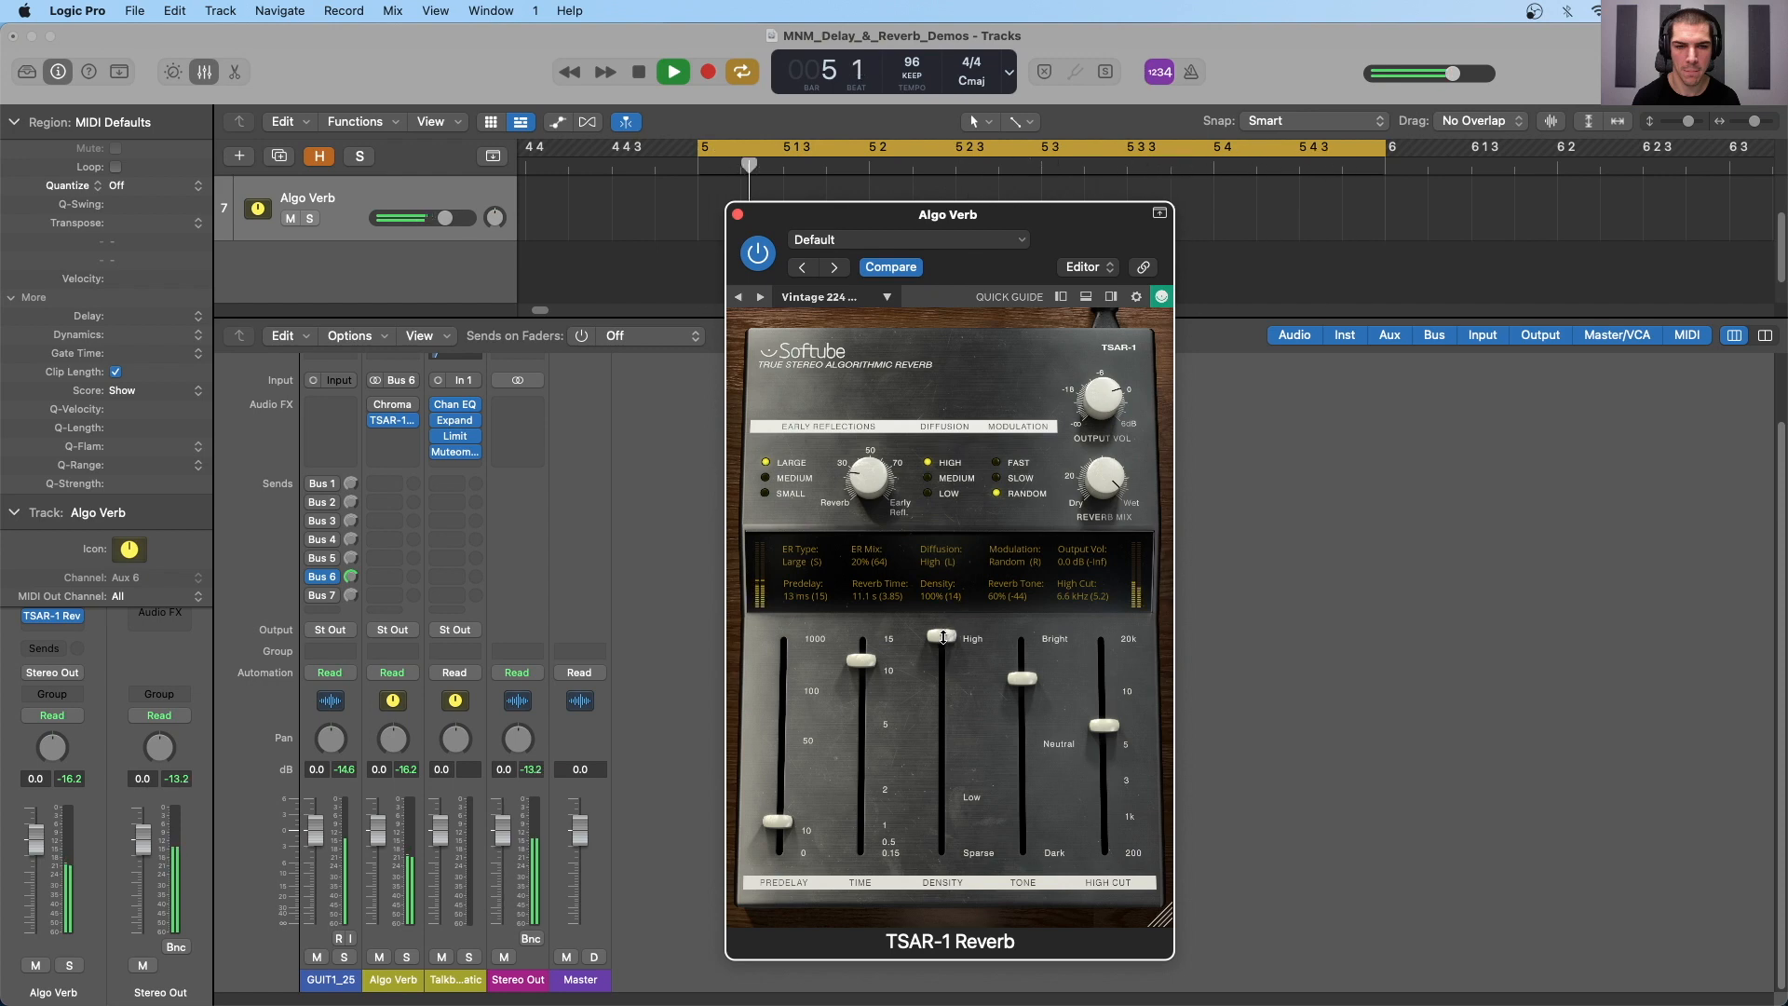
{"action": "left_click_drag", "start_coordinate": [957, 628], "coordinate": [942, 997]}
- Open the high cut to 20.0 kHz and compare reverb tones of -100% and 100%
{"action": "left_click_drag", "start_coordinate": [1026, 689], "coordinate": [1024, 852]}
{"action": "left_click_drag", "start_coordinate": [1080, 732], "coordinate": [1104, 633]}
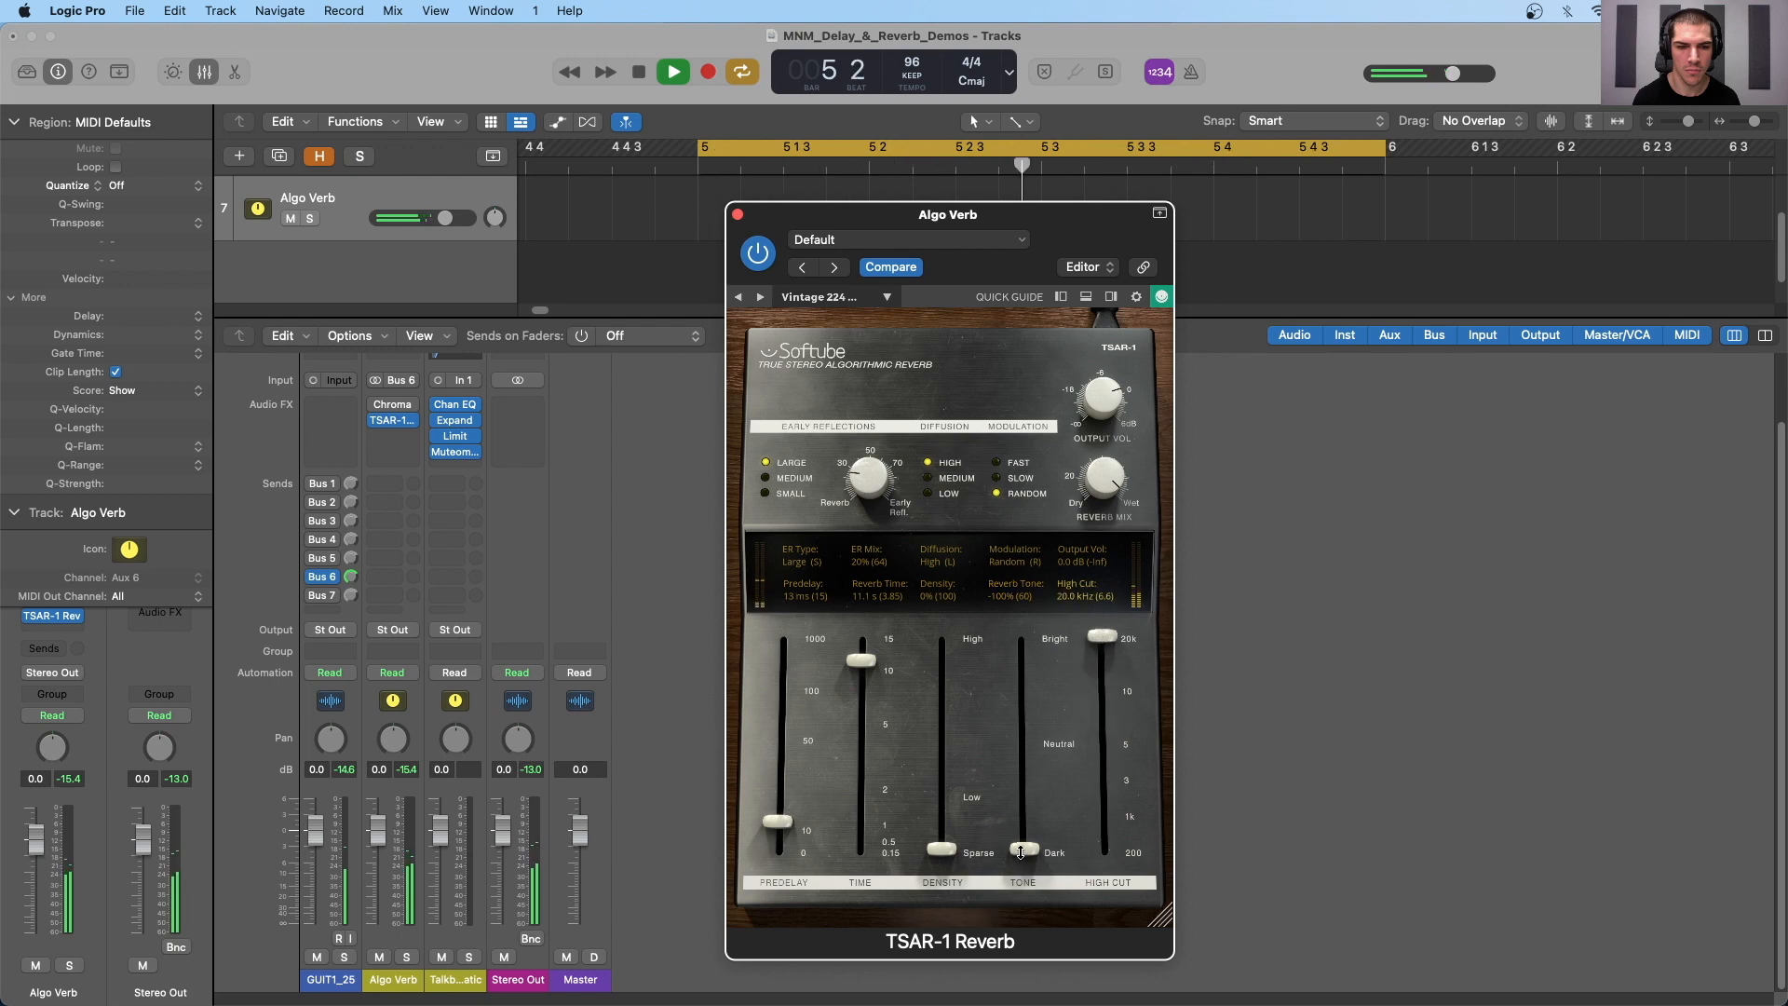
{"action": "left_click_drag", "start_coordinate": [1025, 848], "coordinate": [1024, 635]}
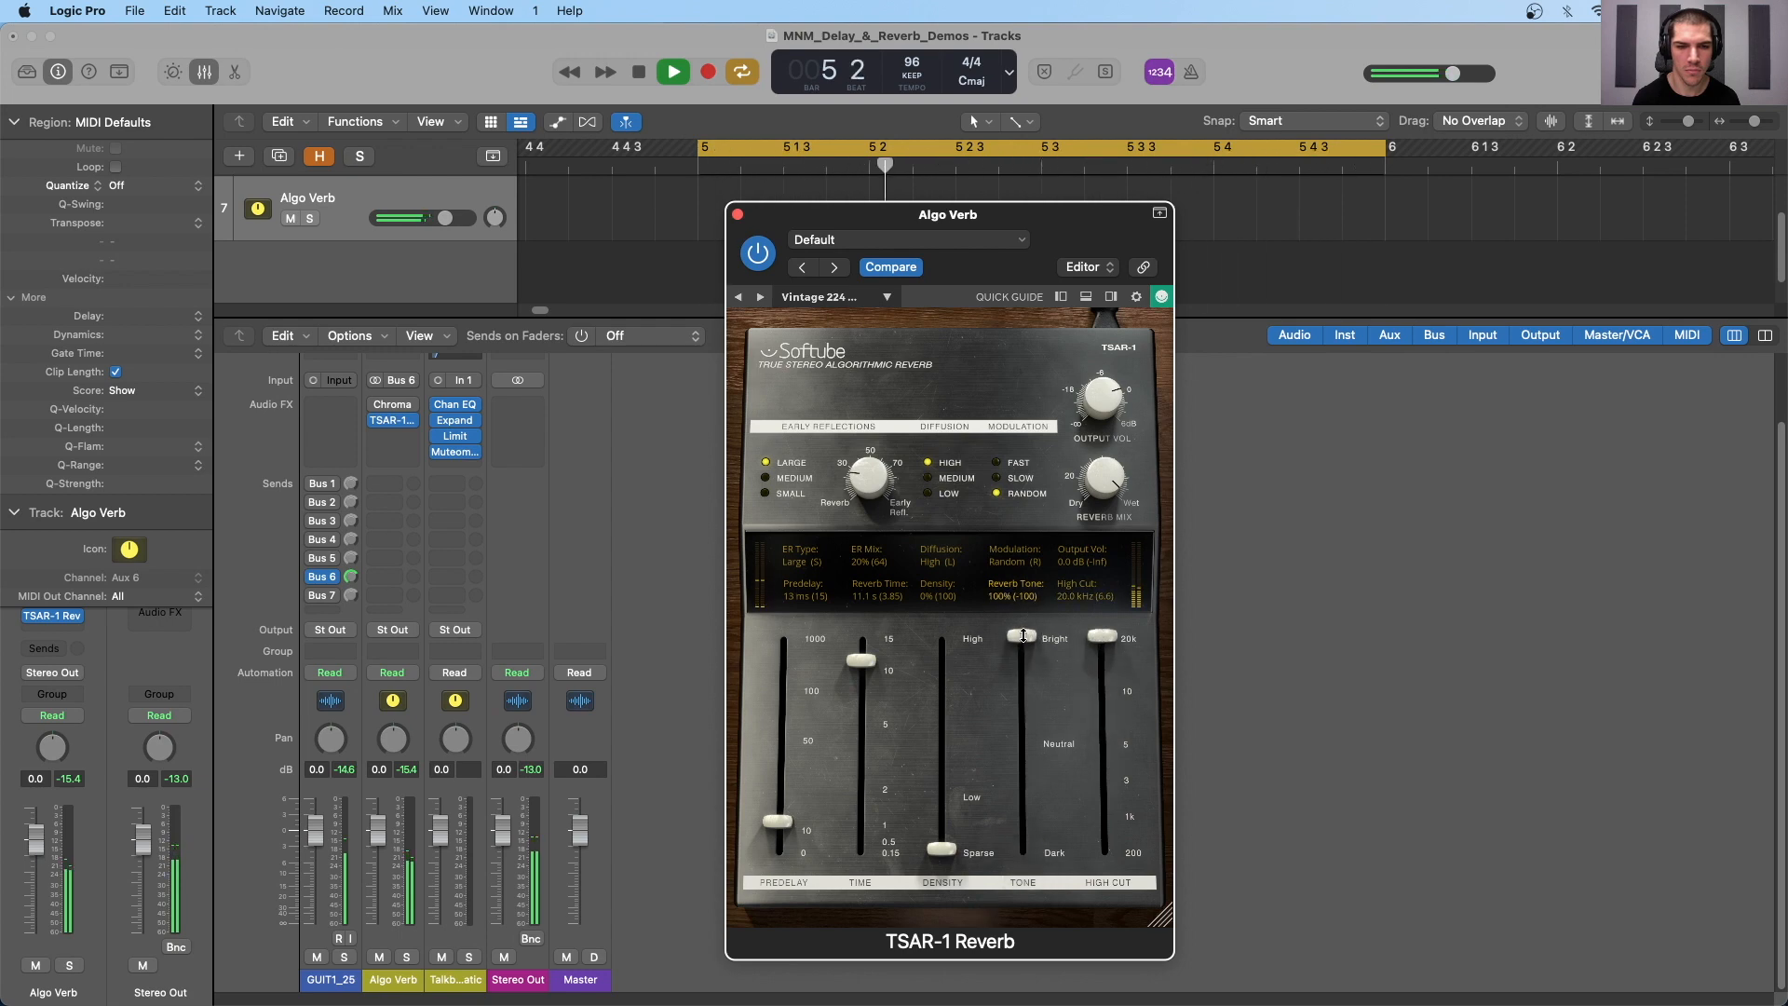
- Try an early reflections mix of 88% and 3% with a longer predelay, and stop playback
{"action": "left_click_drag", "start_coordinate": [866, 481], "coordinate": [879, 372]}
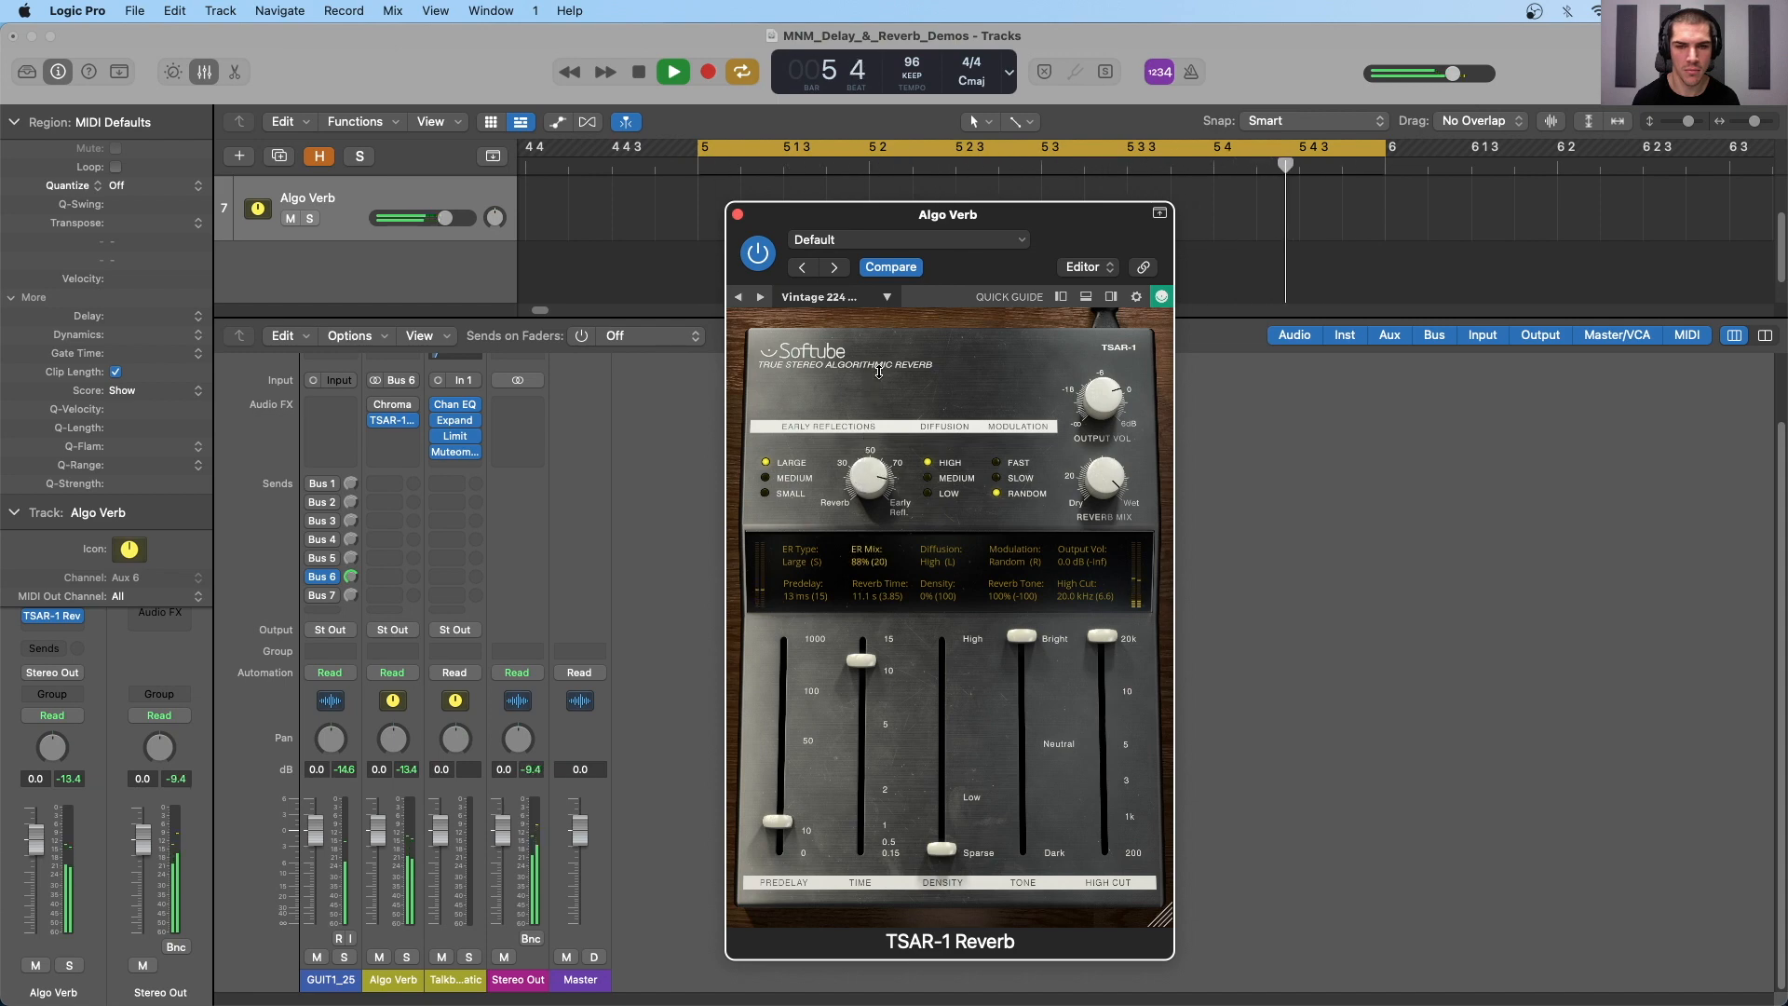
{"action": "left_click_drag", "start_coordinate": [779, 821], "coordinate": [779, 753]}
{"action": "left_click_drag", "start_coordinate": [871, 475], "coordinate": [871, 611]}
{"action": "key", "text": "space"}
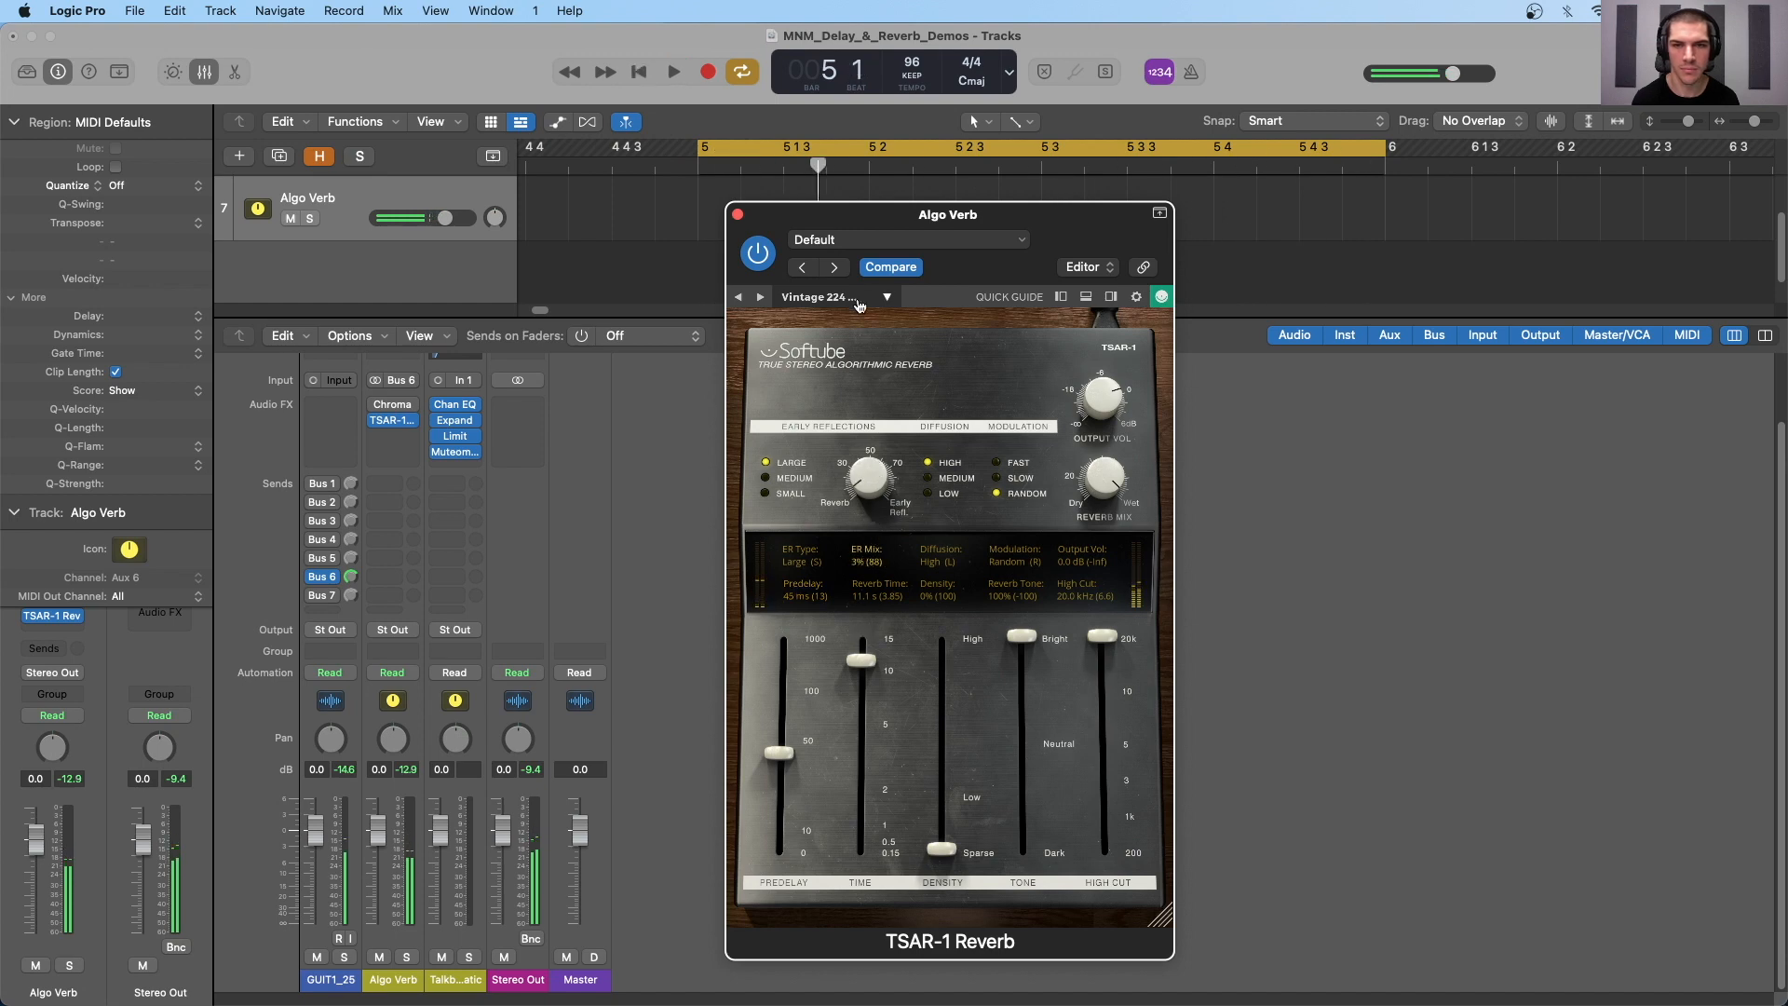
- Load the Modern Jazz Club preset in the TSAR-1 Reverb
{"action": "left_click", "coordinate": [858, 301]}
{"action": "mouse_move", "coordinate": [837, 323]}
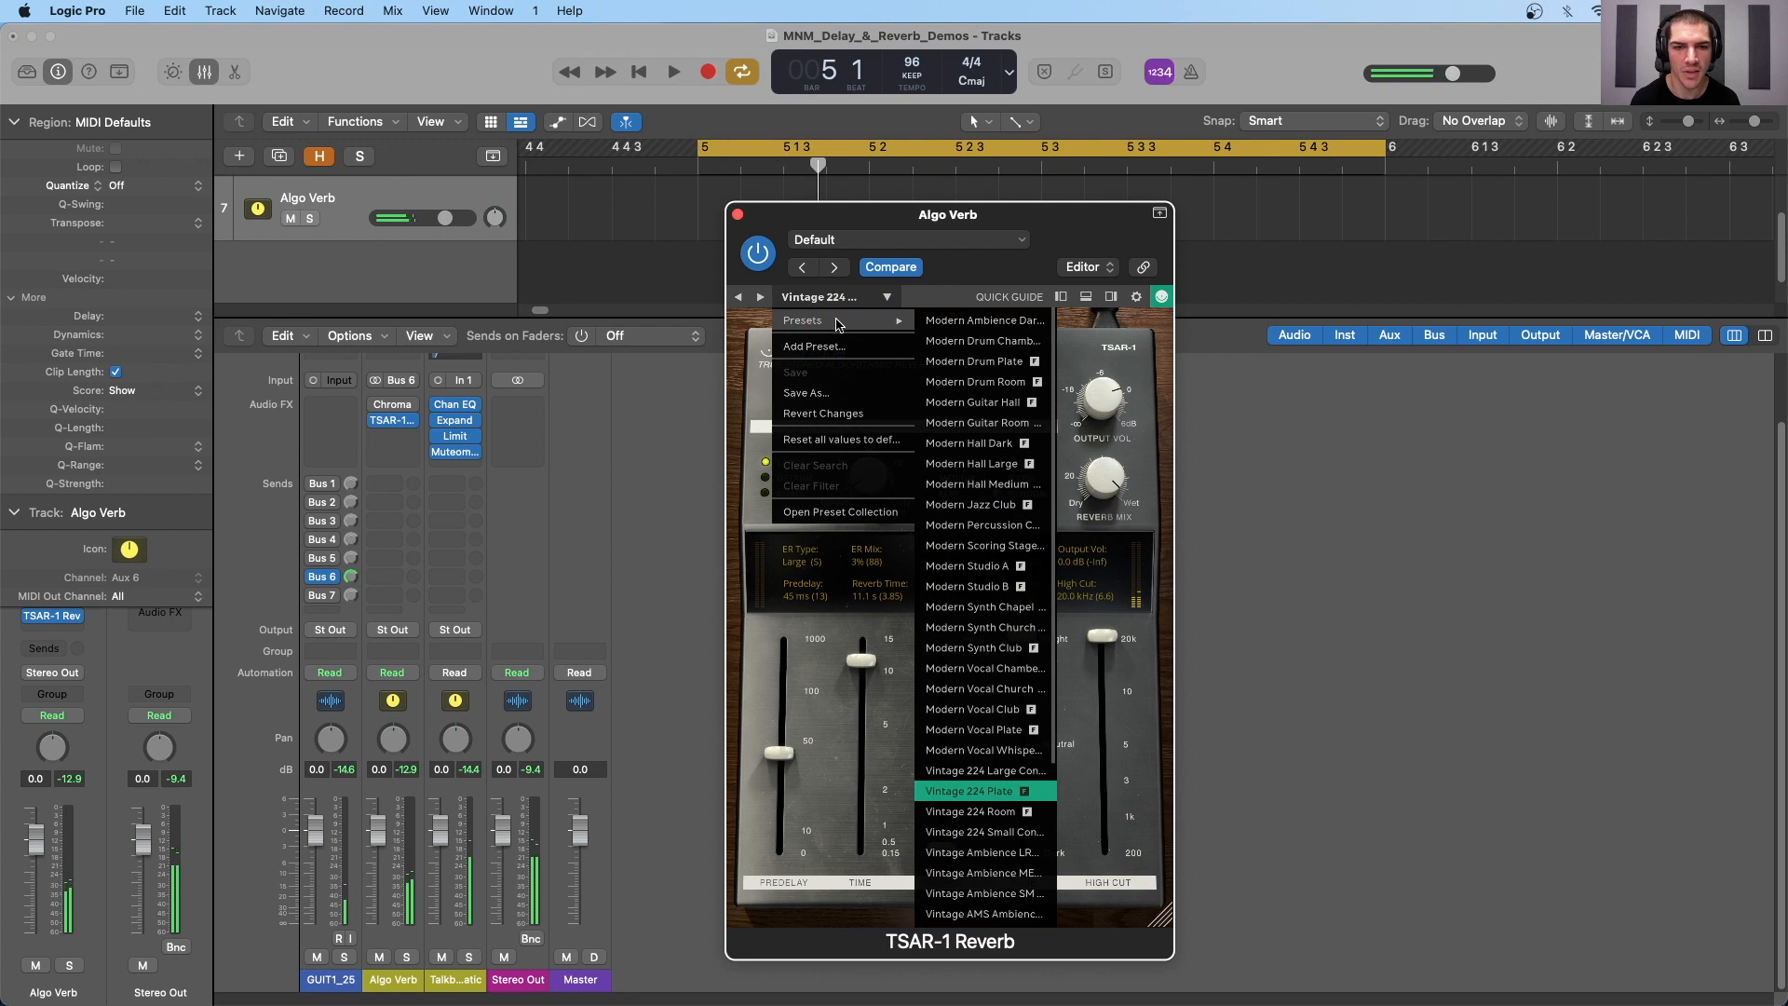
{"action": "left_click", "coordinate": [978, 505]}
- During playback, set the high cut to 12.7 kHz, the reverb time to 4.96 s and the early reflections to Medium
{"action": "key", "text": "space"}
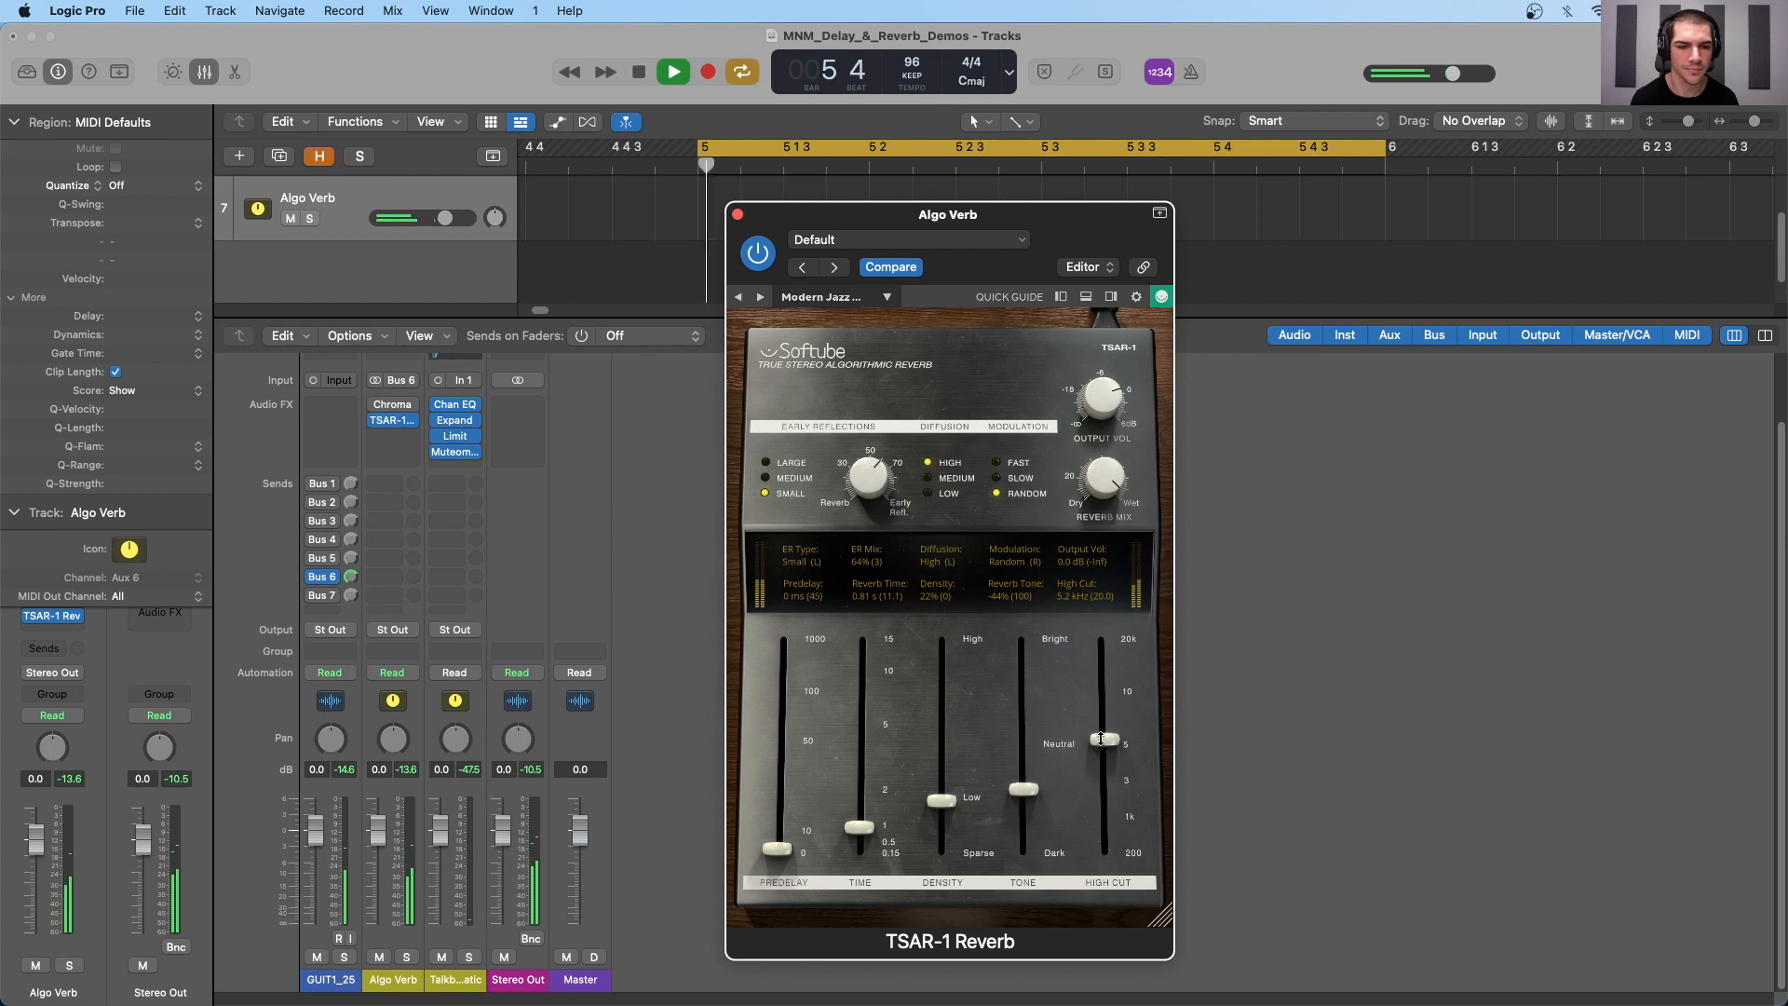
{"action": "left_click_drag", "start_coordinate": [1106, 740], "coordinate": [1105, 675]}
{"action": "left_click_drag", "start_coordinate": [858, 826], "coordinate": [868, 728]}
{"action": "left_click", "coordinate": [791, 477]}
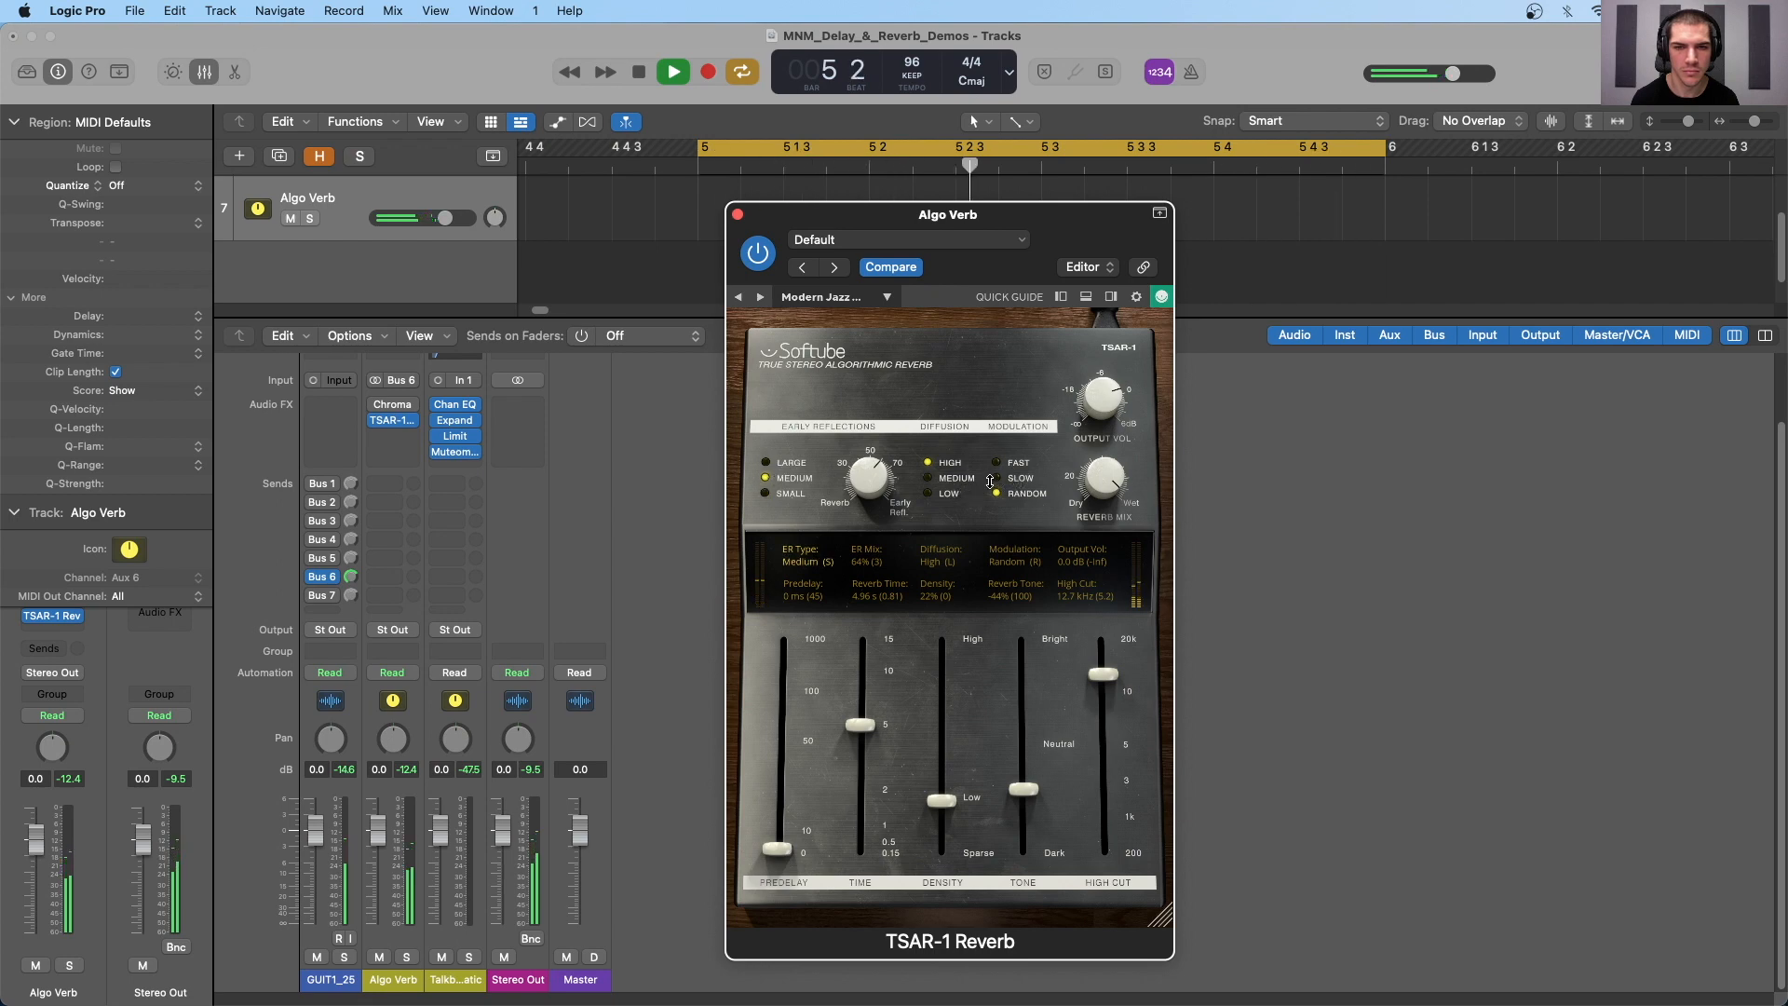
{"action": "key", "text": "space"}
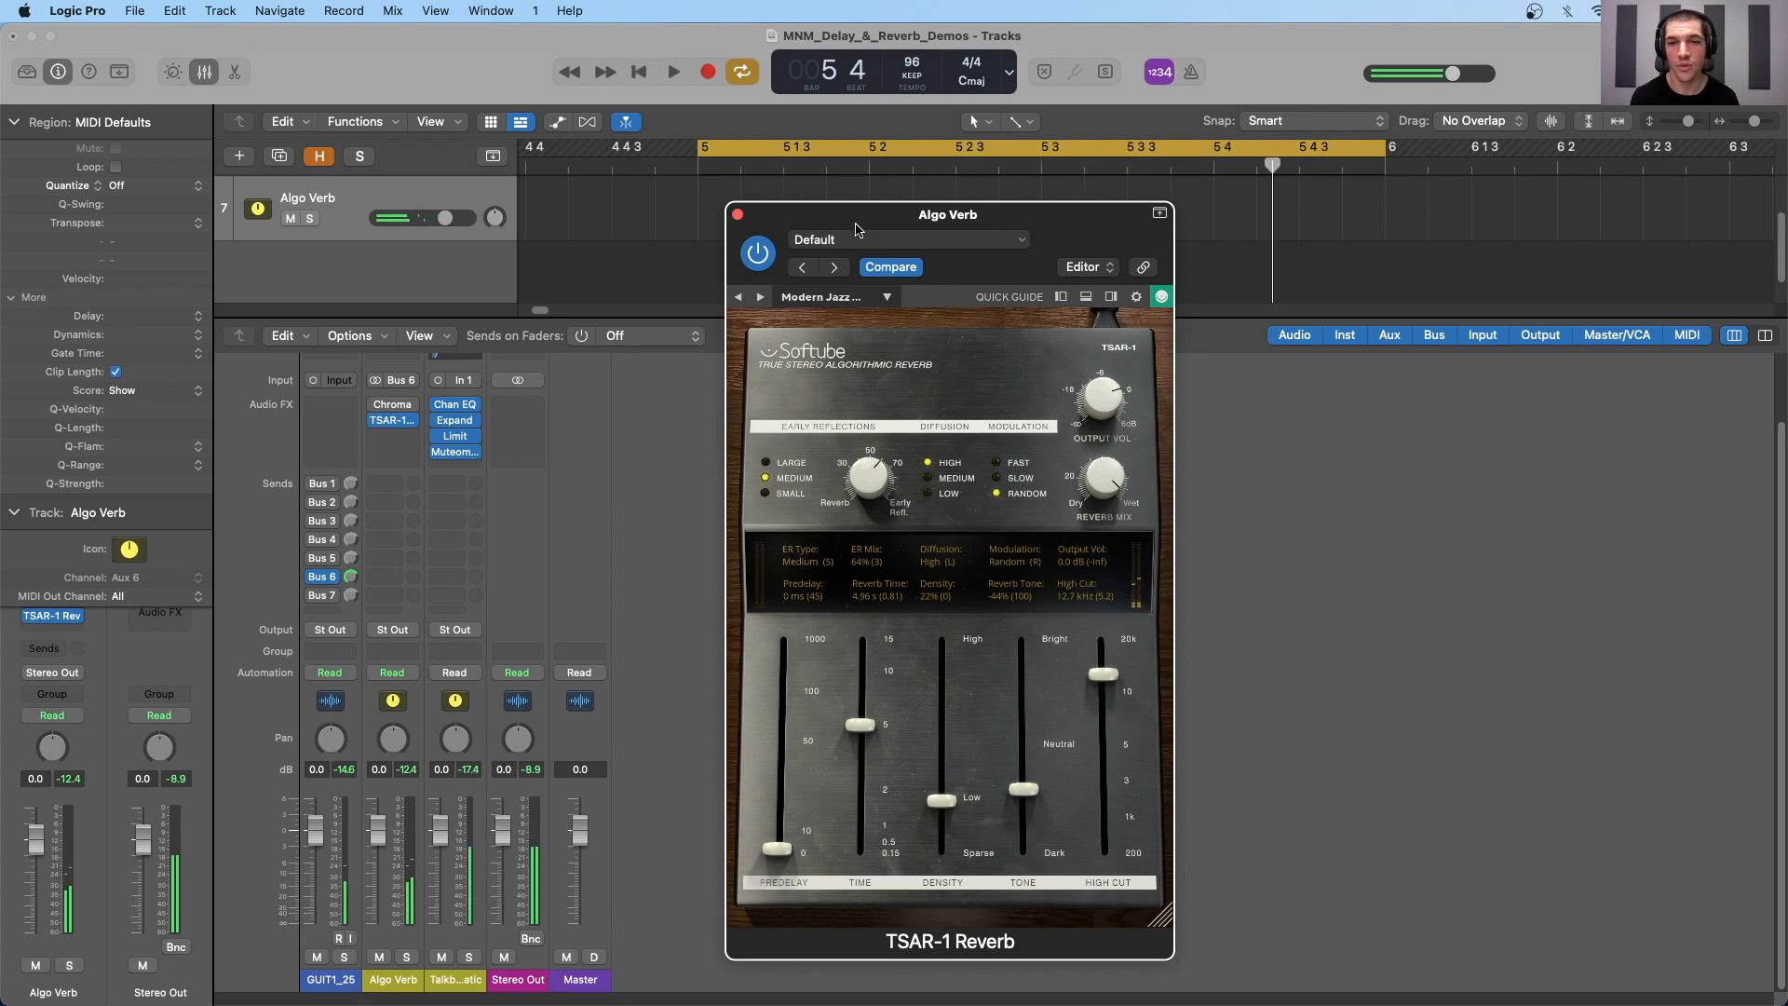
{"action": "mouse_move", "coordinate": [858, 216]}
{"action": "left_mouse_down"}
{"action": "mouse_move", "coordinate": [894, 205]}
{"action": "mouse_move", "coordinate": [862, 208]}
{"action": "left_mouse_up"}
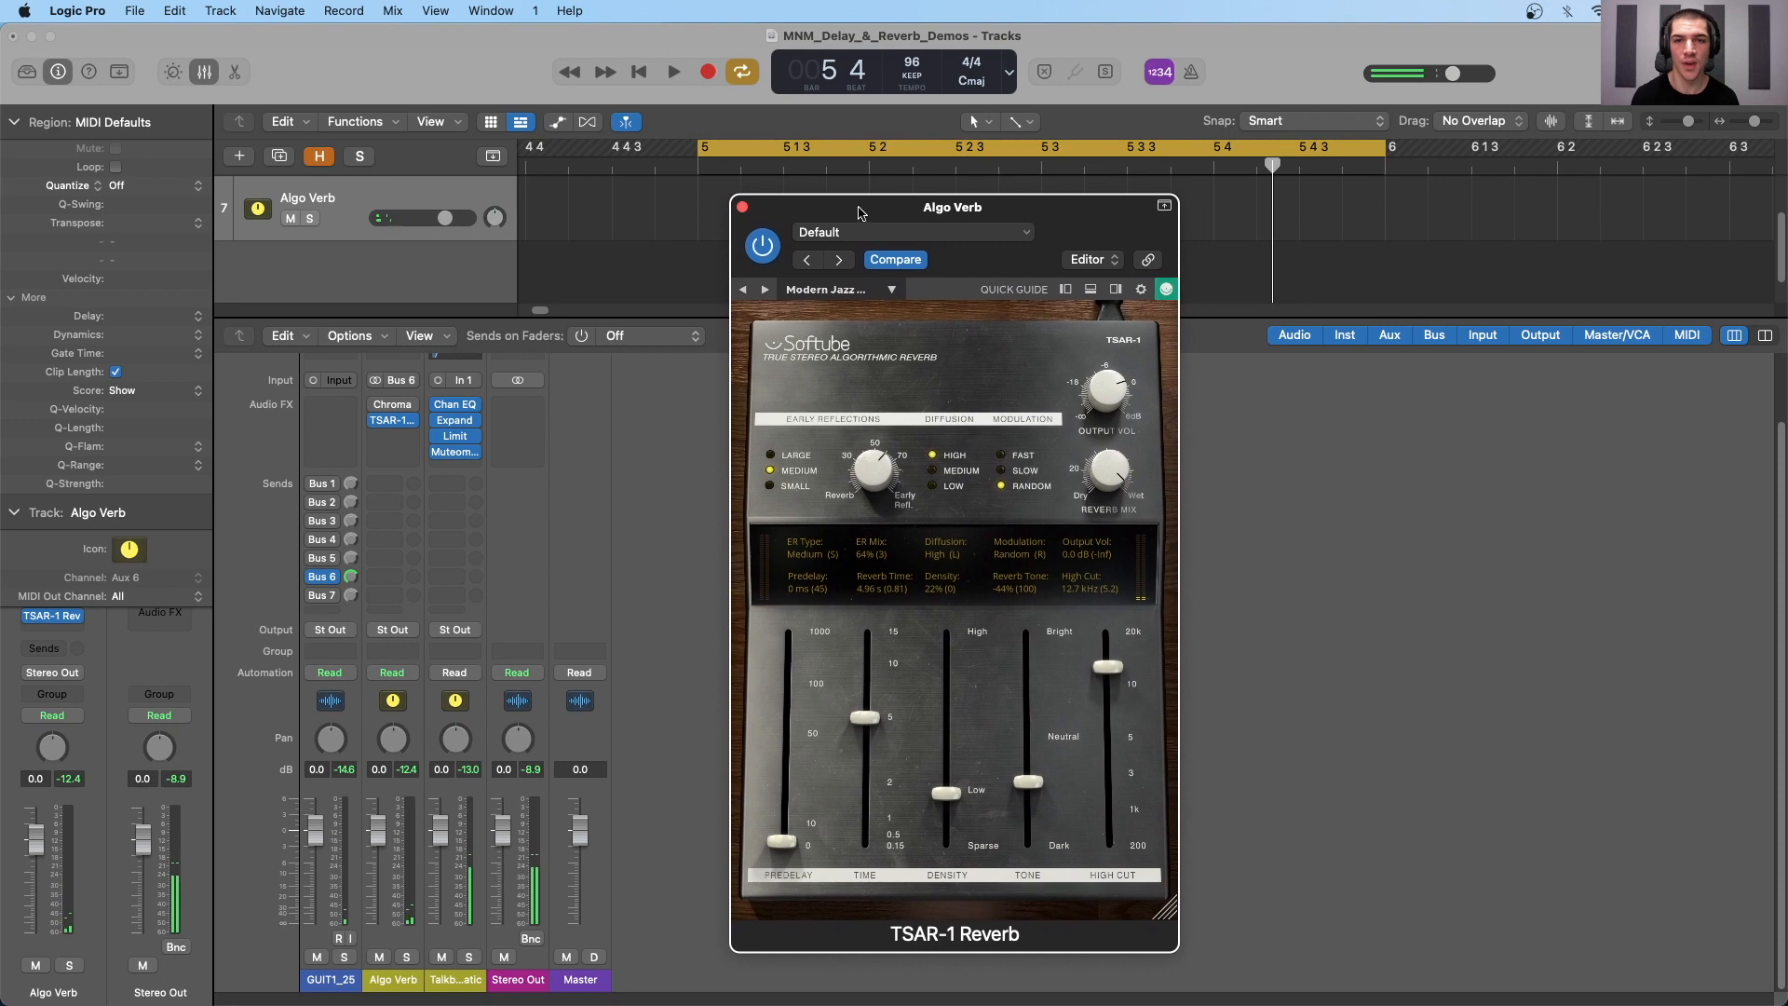
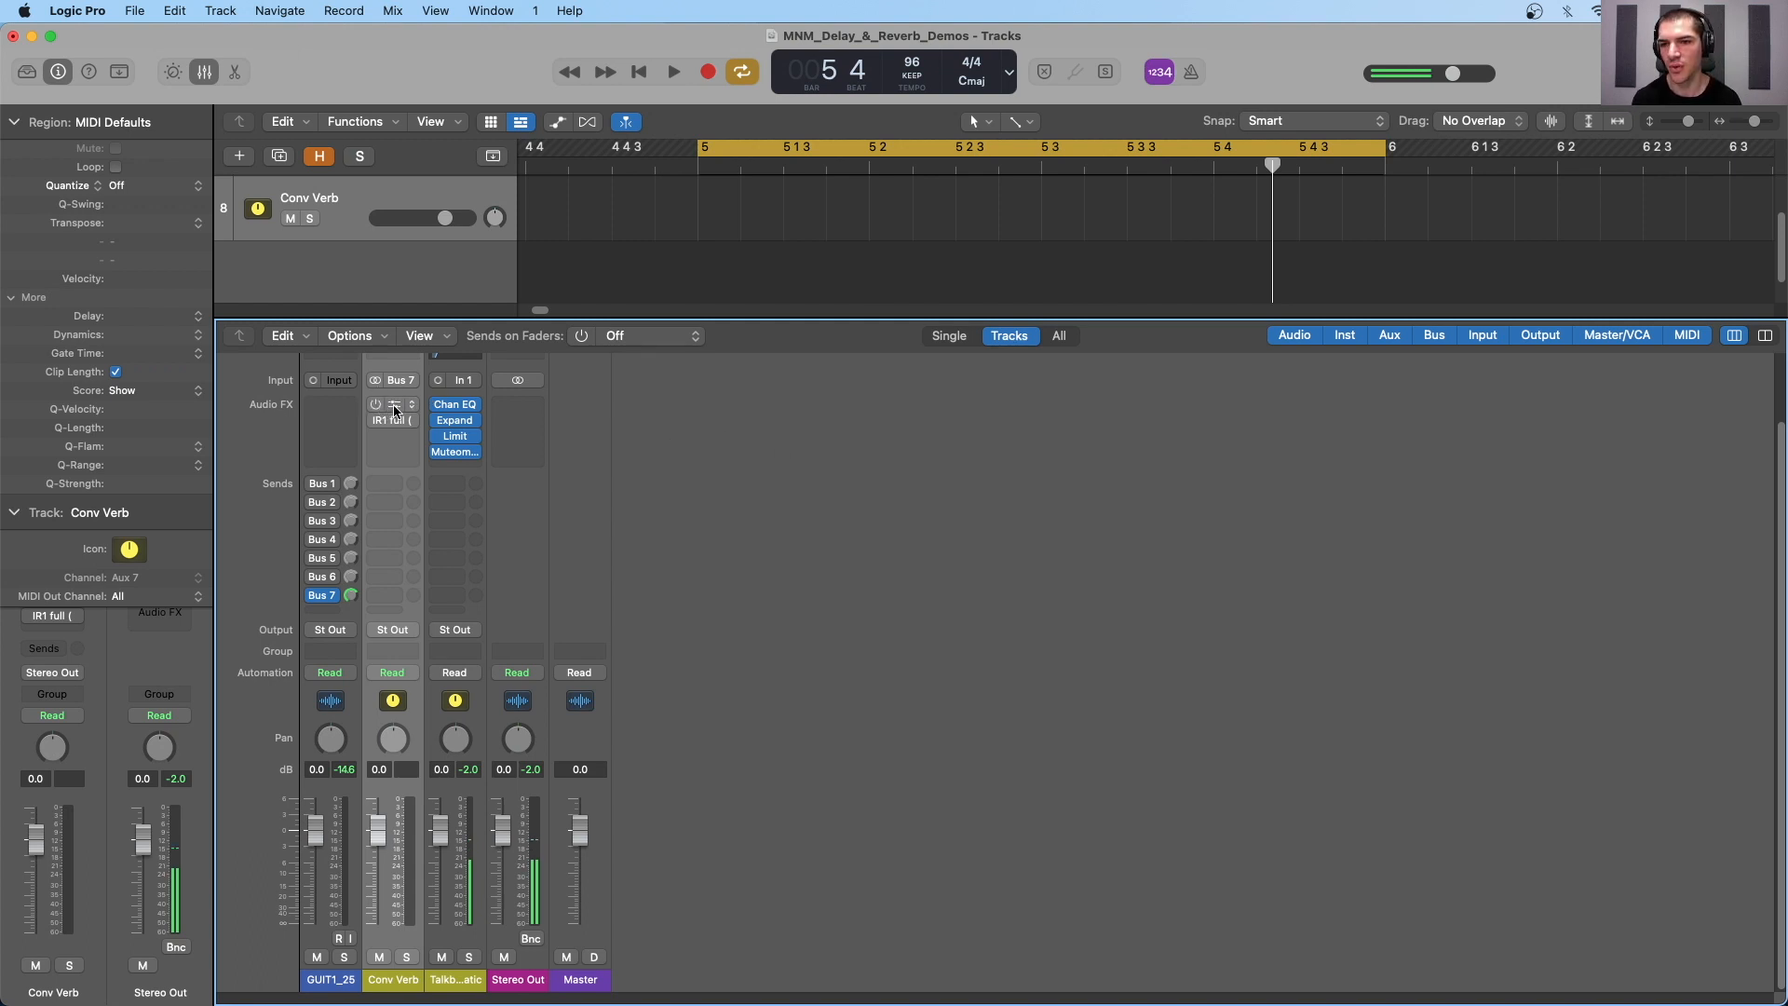
- Enable and open Space Designer on the Conv Verb channel, and view its options for loading an impulse response
{"action": "left_click", "coordinate": [382, 406]}
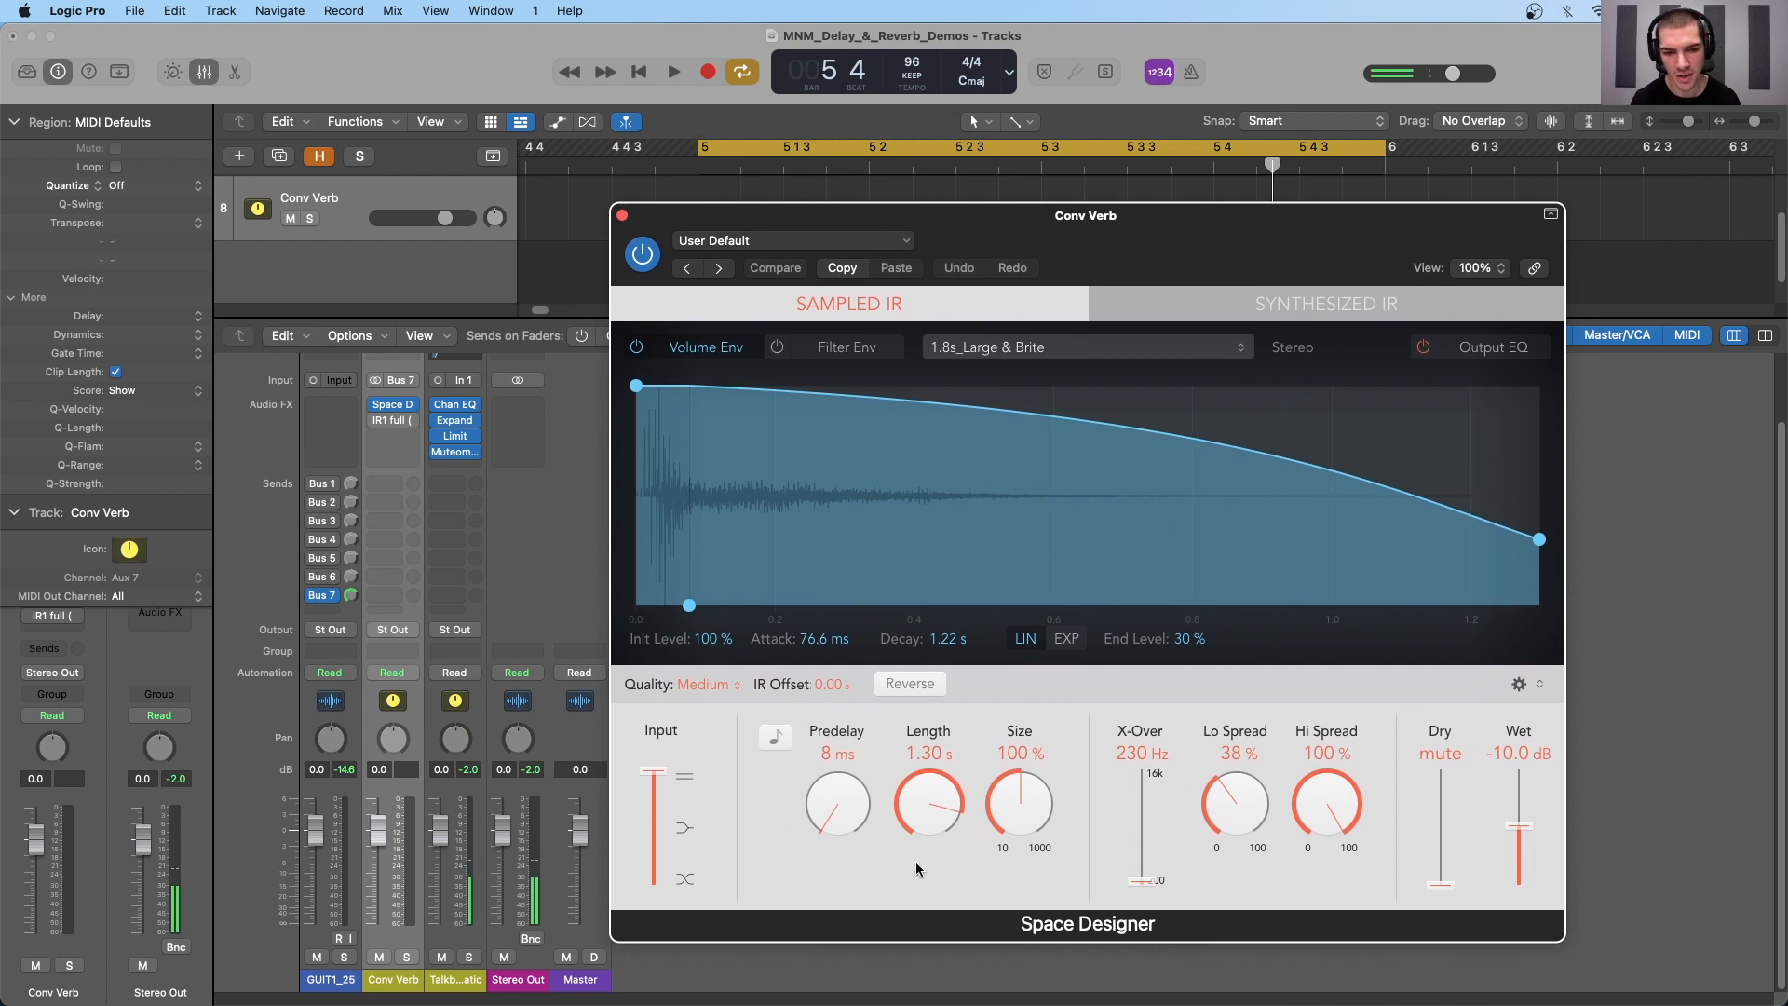
{"action": "left_click", "coordinate": [1008, 349]}
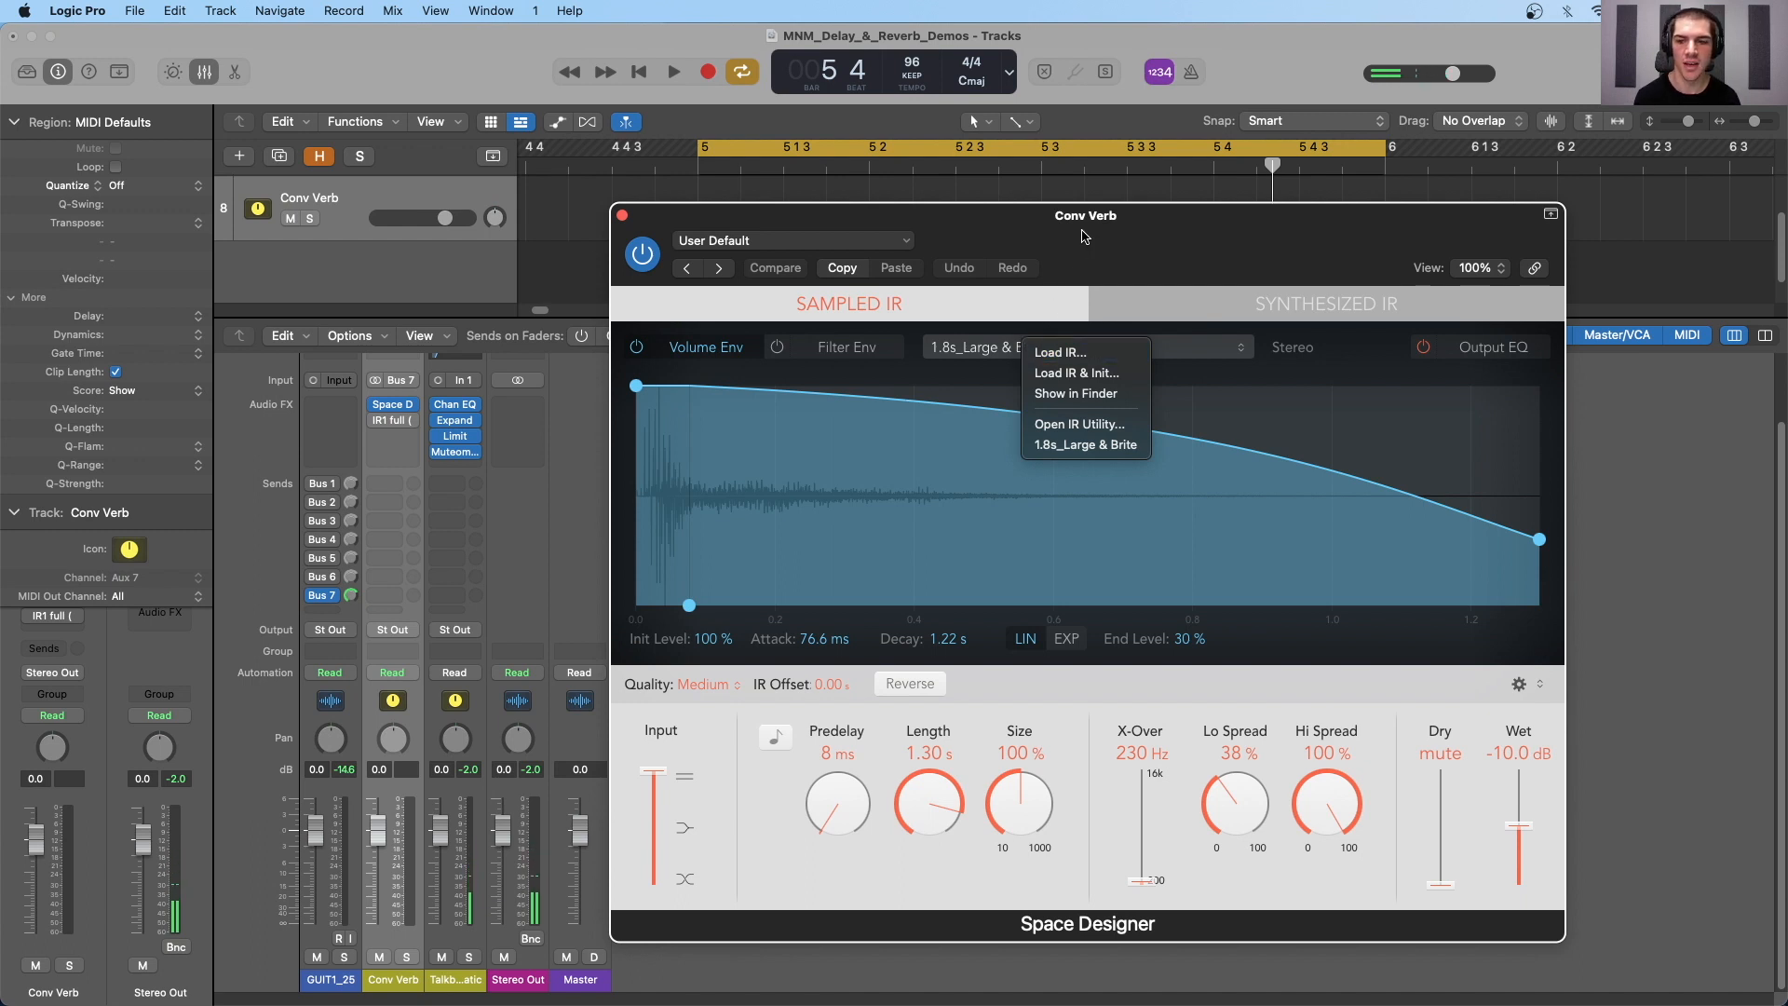
{"action": "left_click_drag", "start_coordinate": [1087, 234], "coordinate": [1089, 217]}
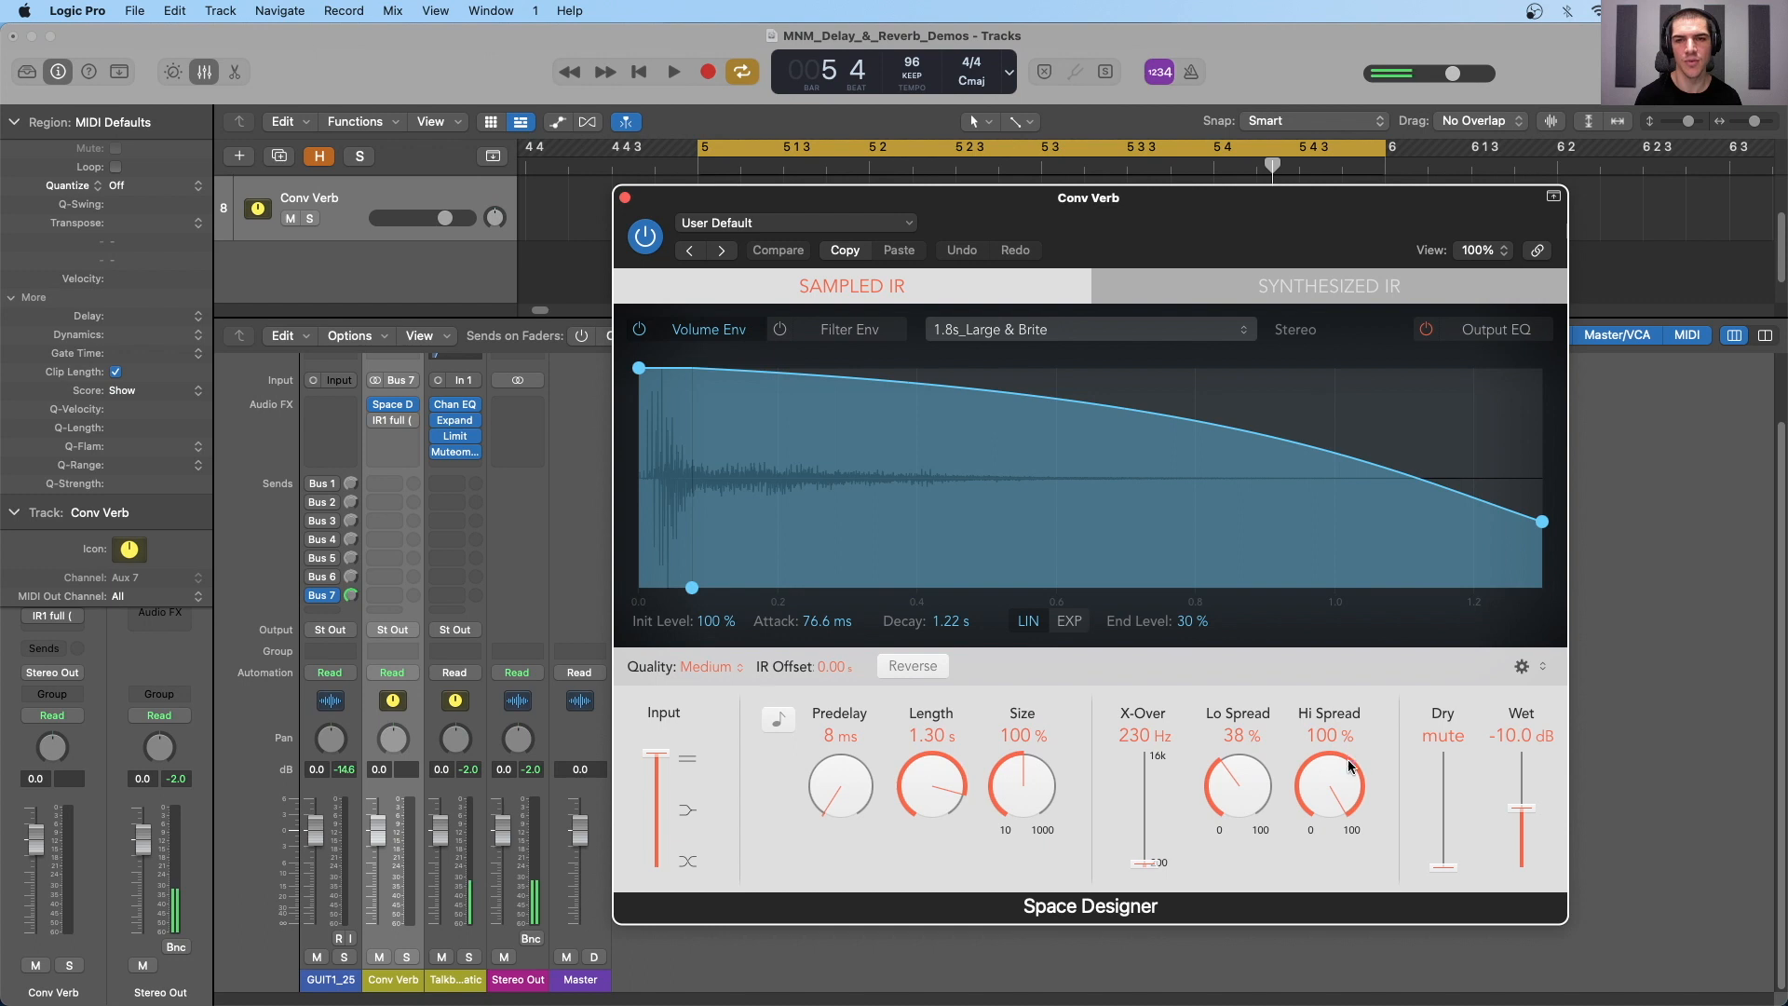
{"action": "left_click", "coordinate": [1004, 331]}
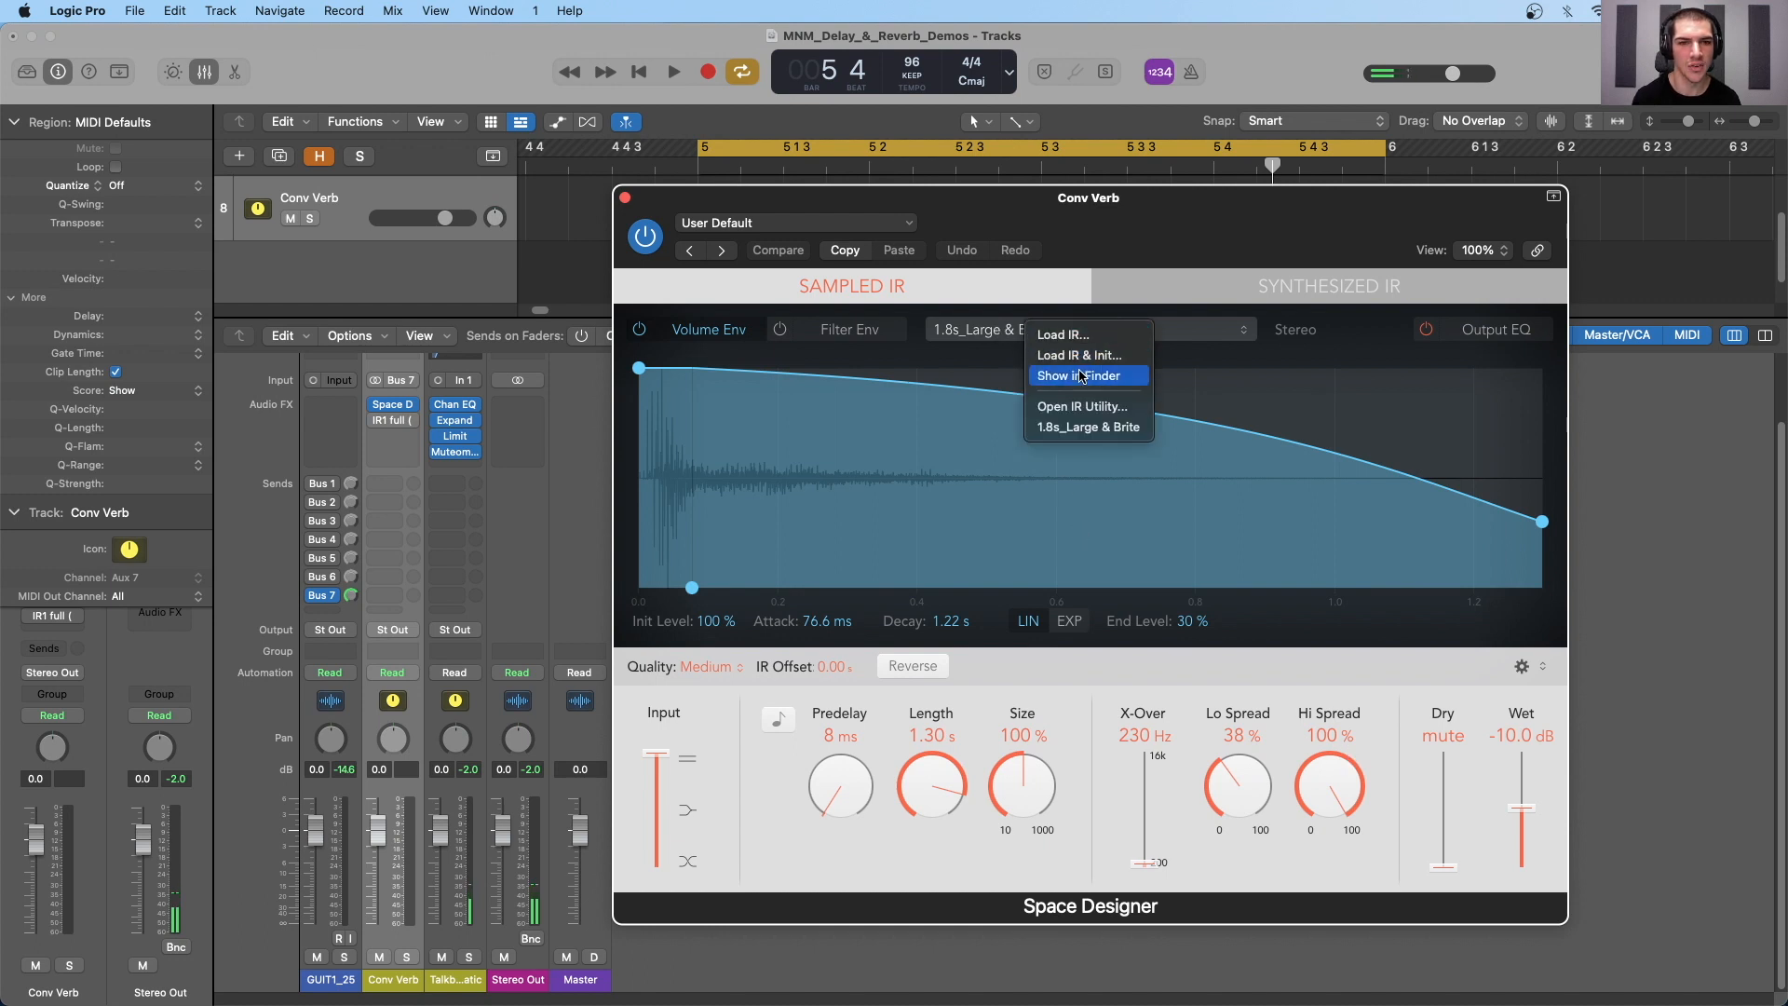
{"action": "left_click", "coordinate": [892, 226]}
- Look through the Space Designer preset categories and load the 2.2s Old Spring preset from the medium spring reverbs
{"action": "left_click", "coordinate": [850, 228]}
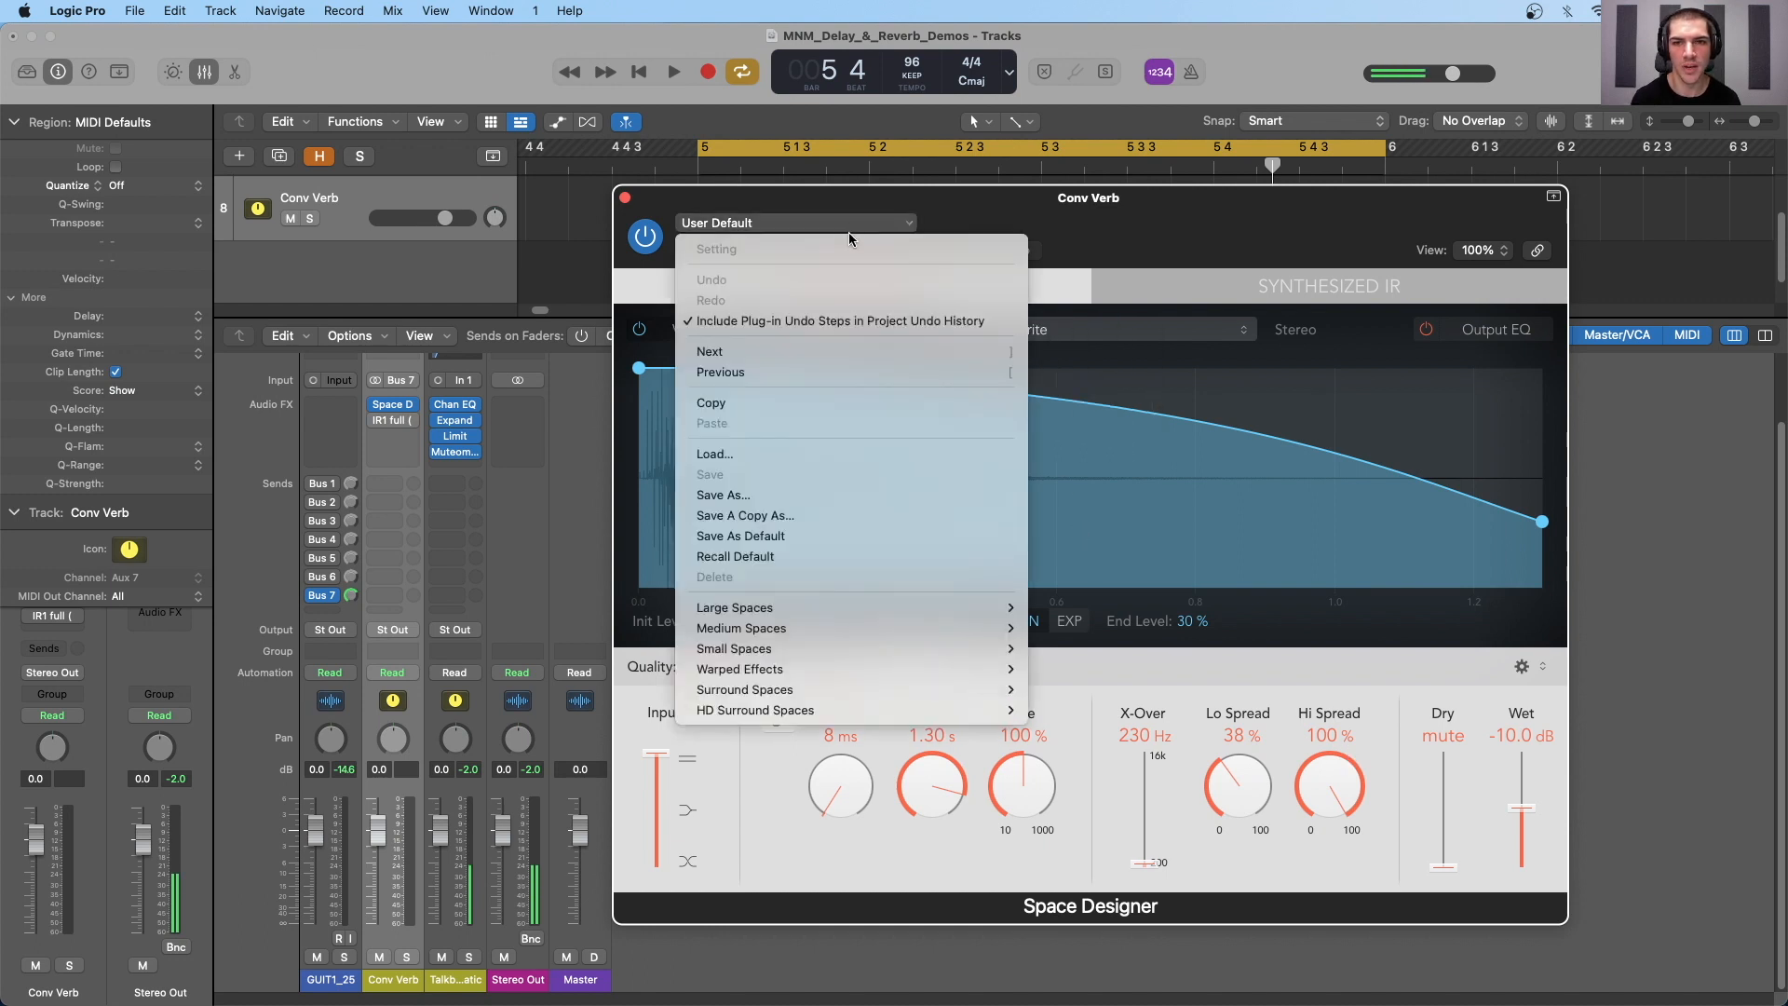
{"action": "mouse_move", "coordinate": [778, 646]}
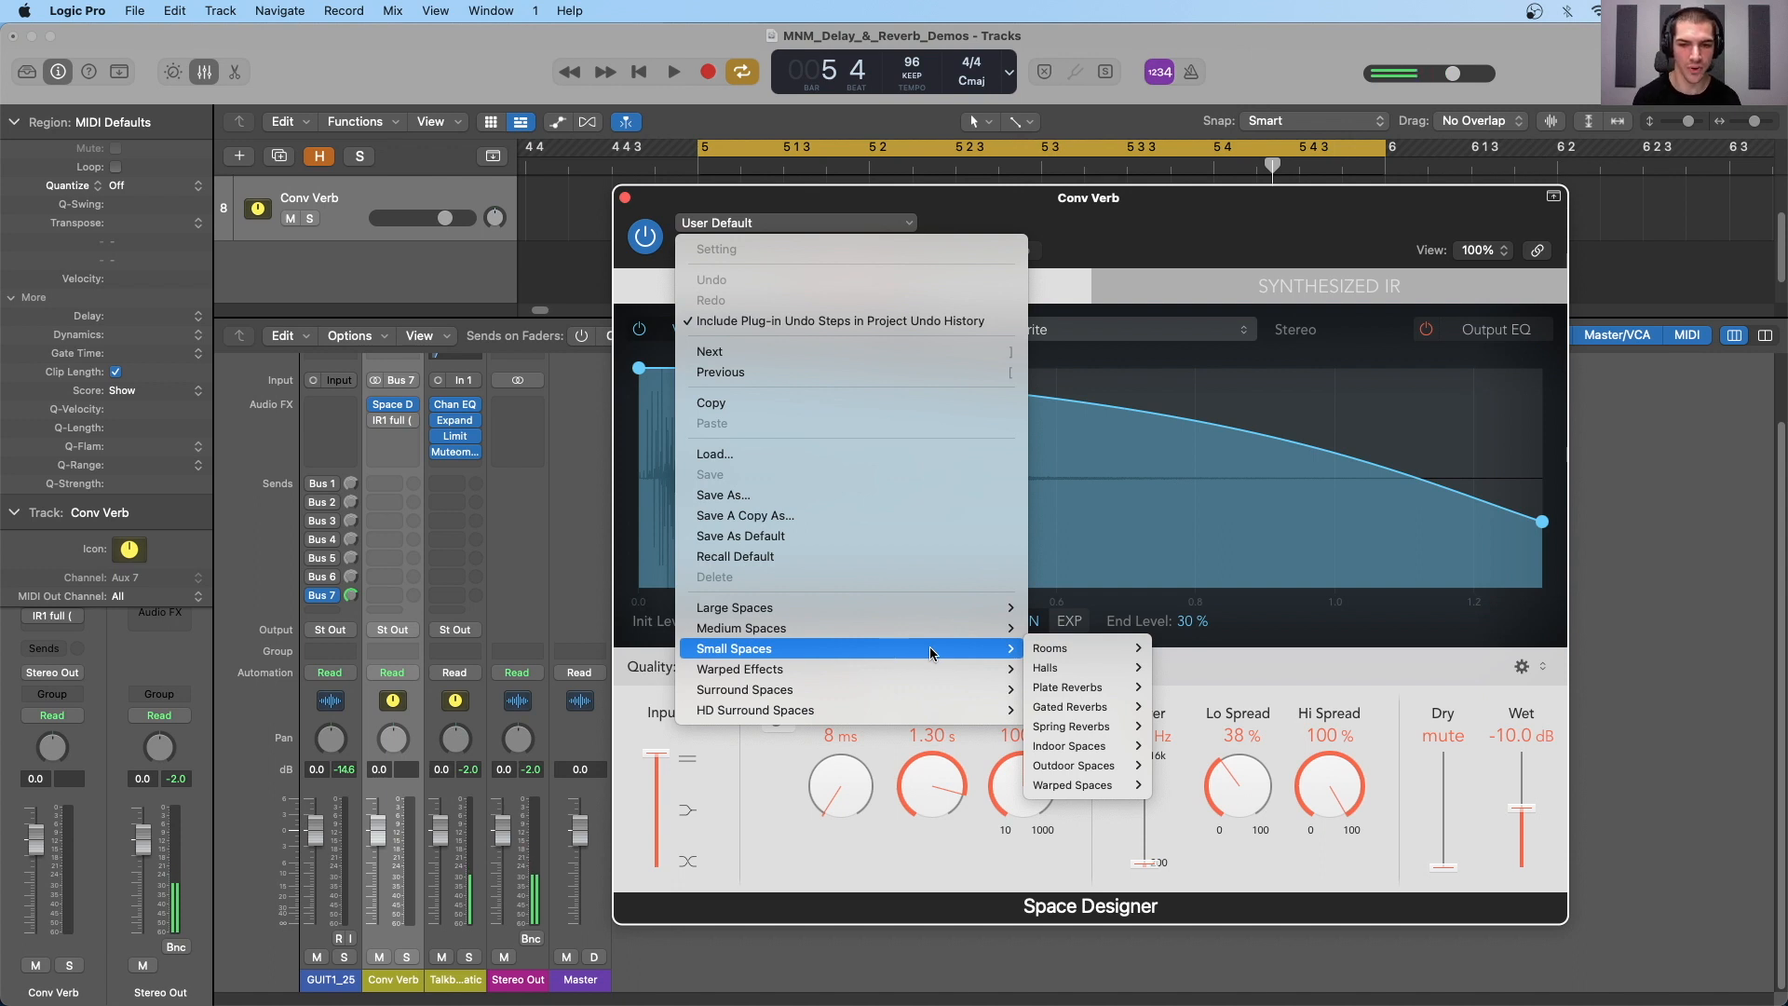
{"action": "mouse_move", "coordinate": [1118, 655]}
{"action": "mouse_move", "coordinate": [1103, 689]}
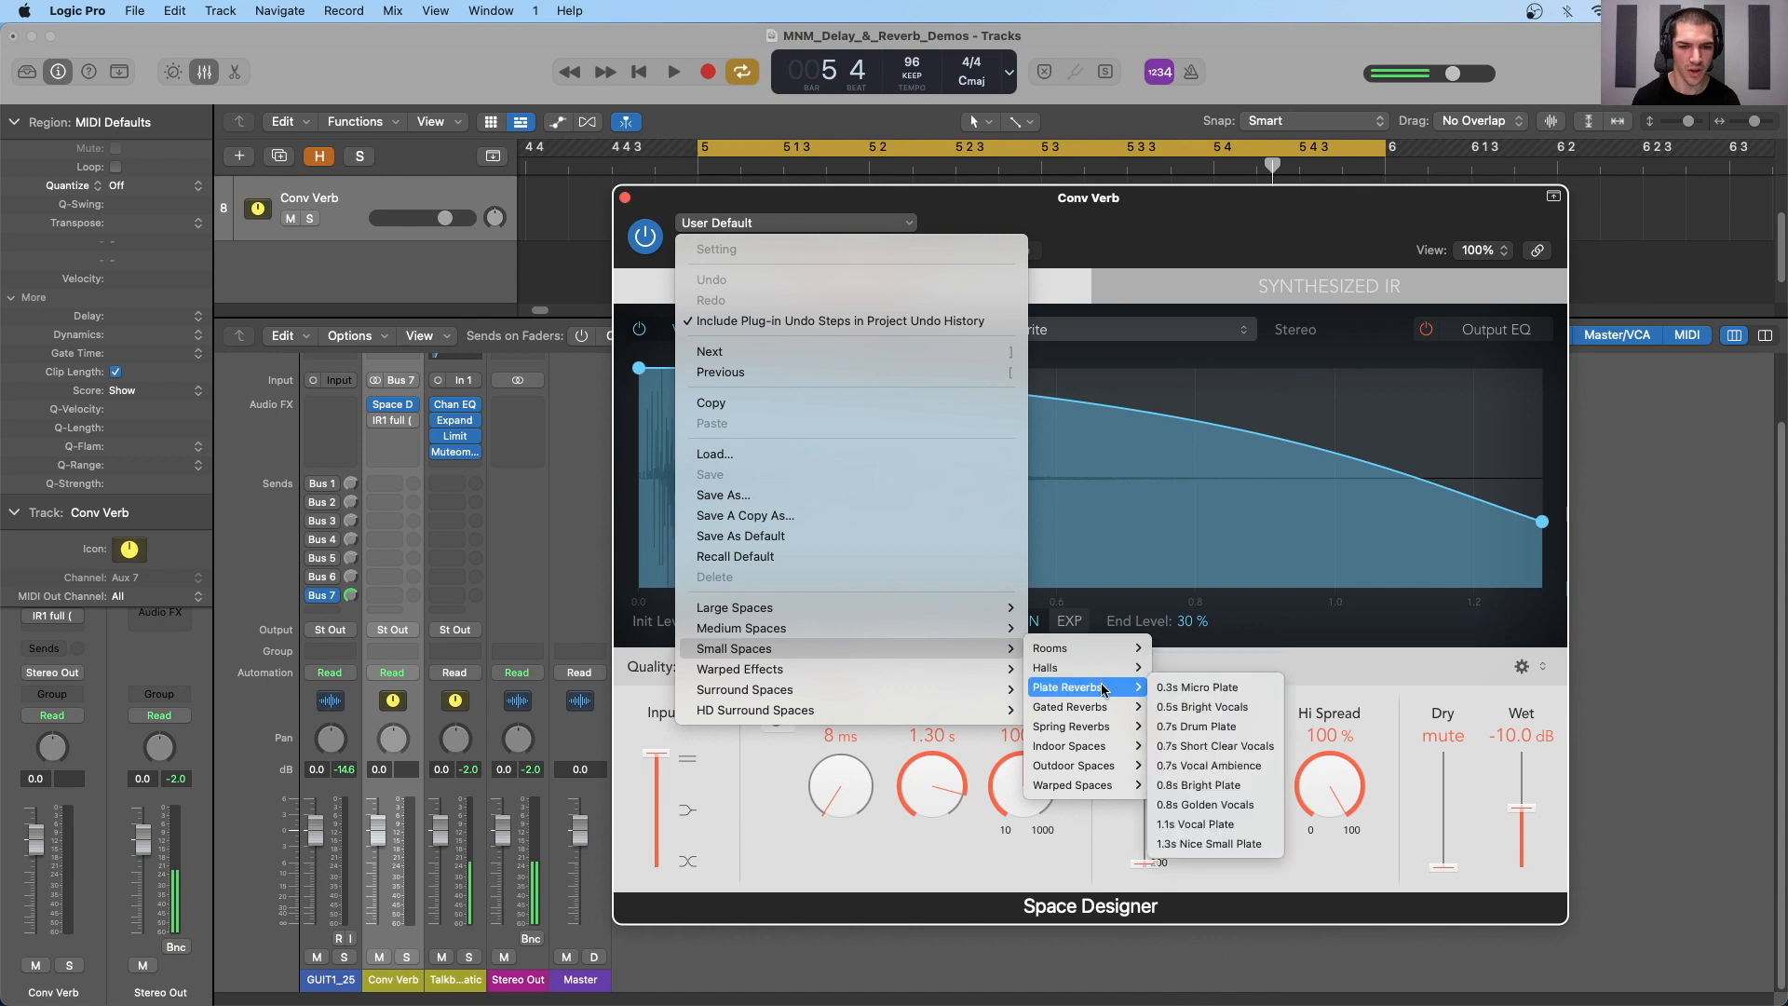
{"action": "mouse_move", "coordinate": [1100, 730]}
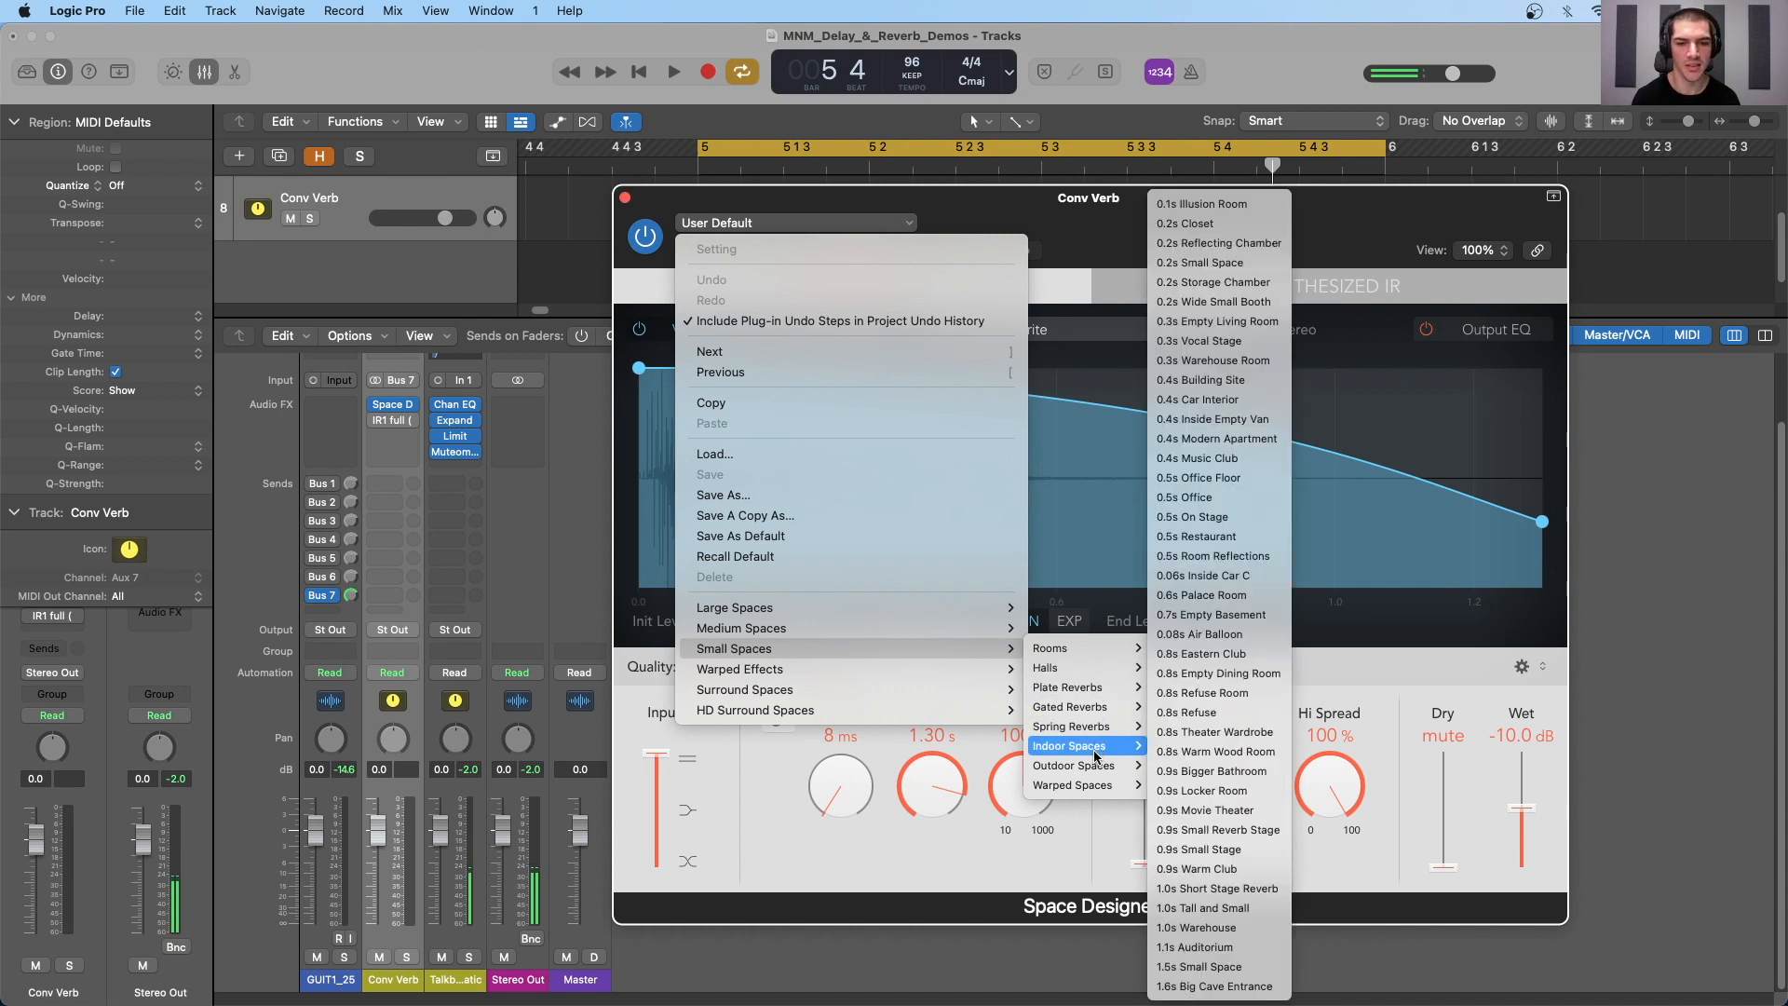
{"action": "mouse_move", "coordinate": [1094, 787]}
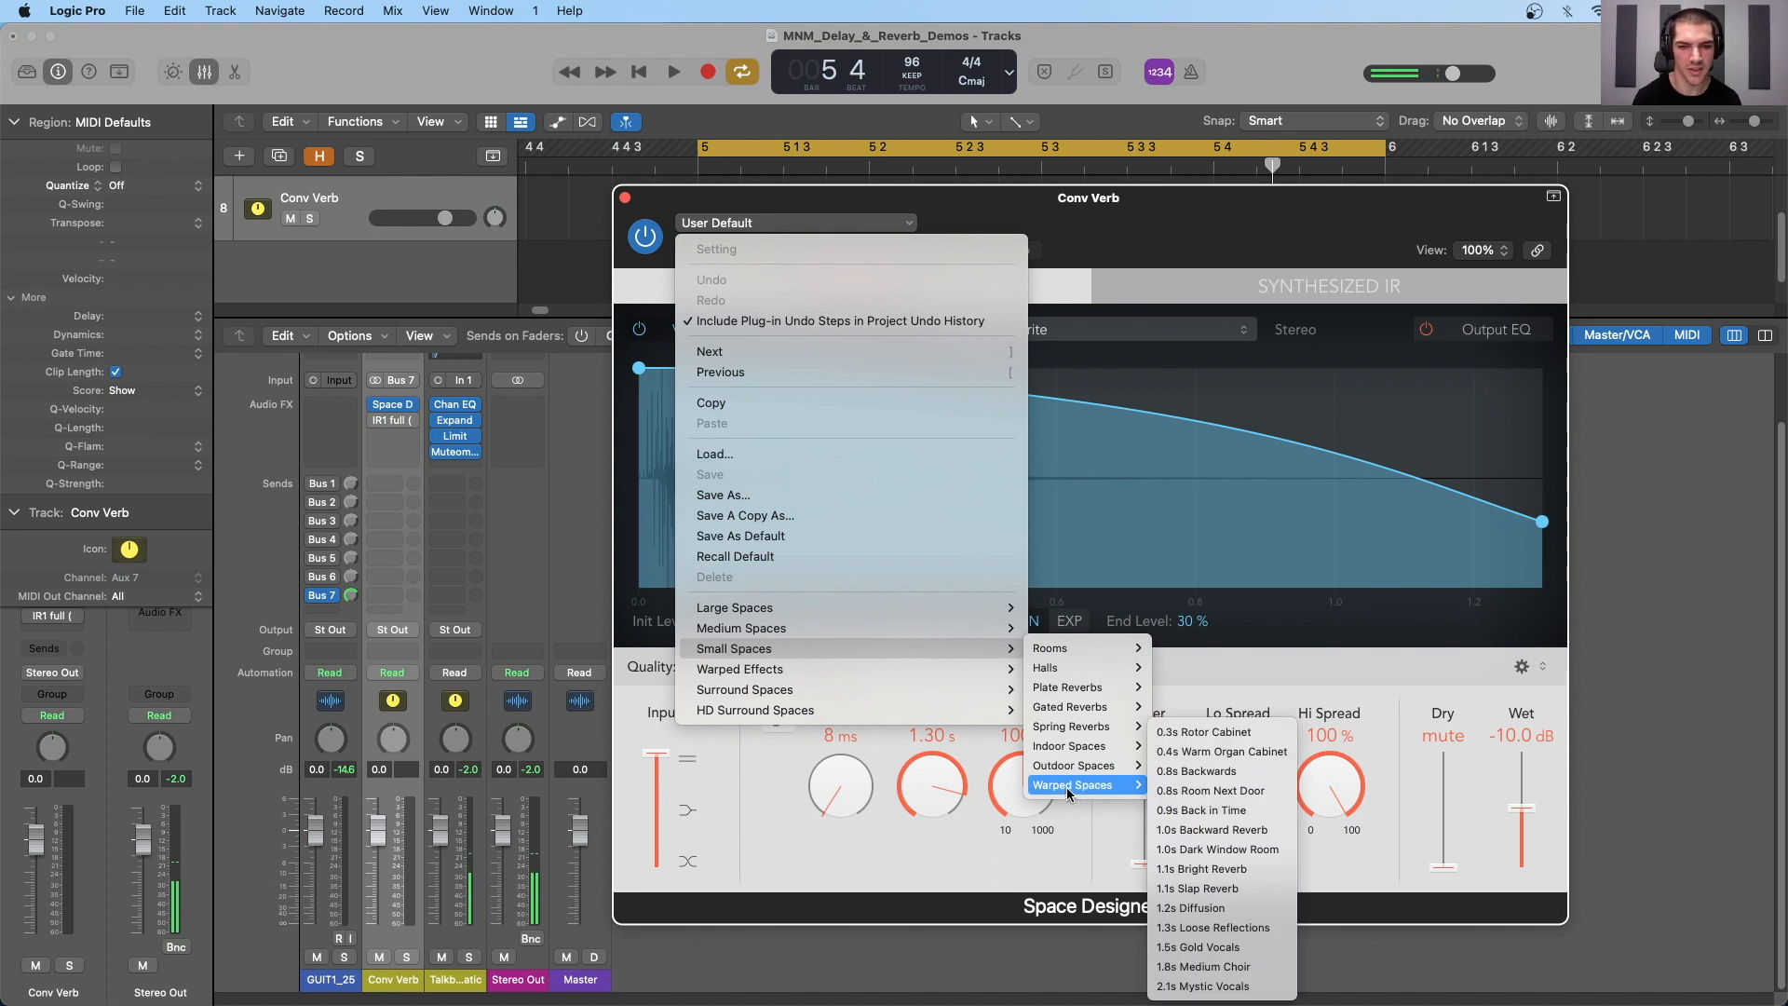
{"action": "mouse_move", "coordinate": [1006, 628]}
{"action": "mouse_move", "coordinate": [1078, 635]}
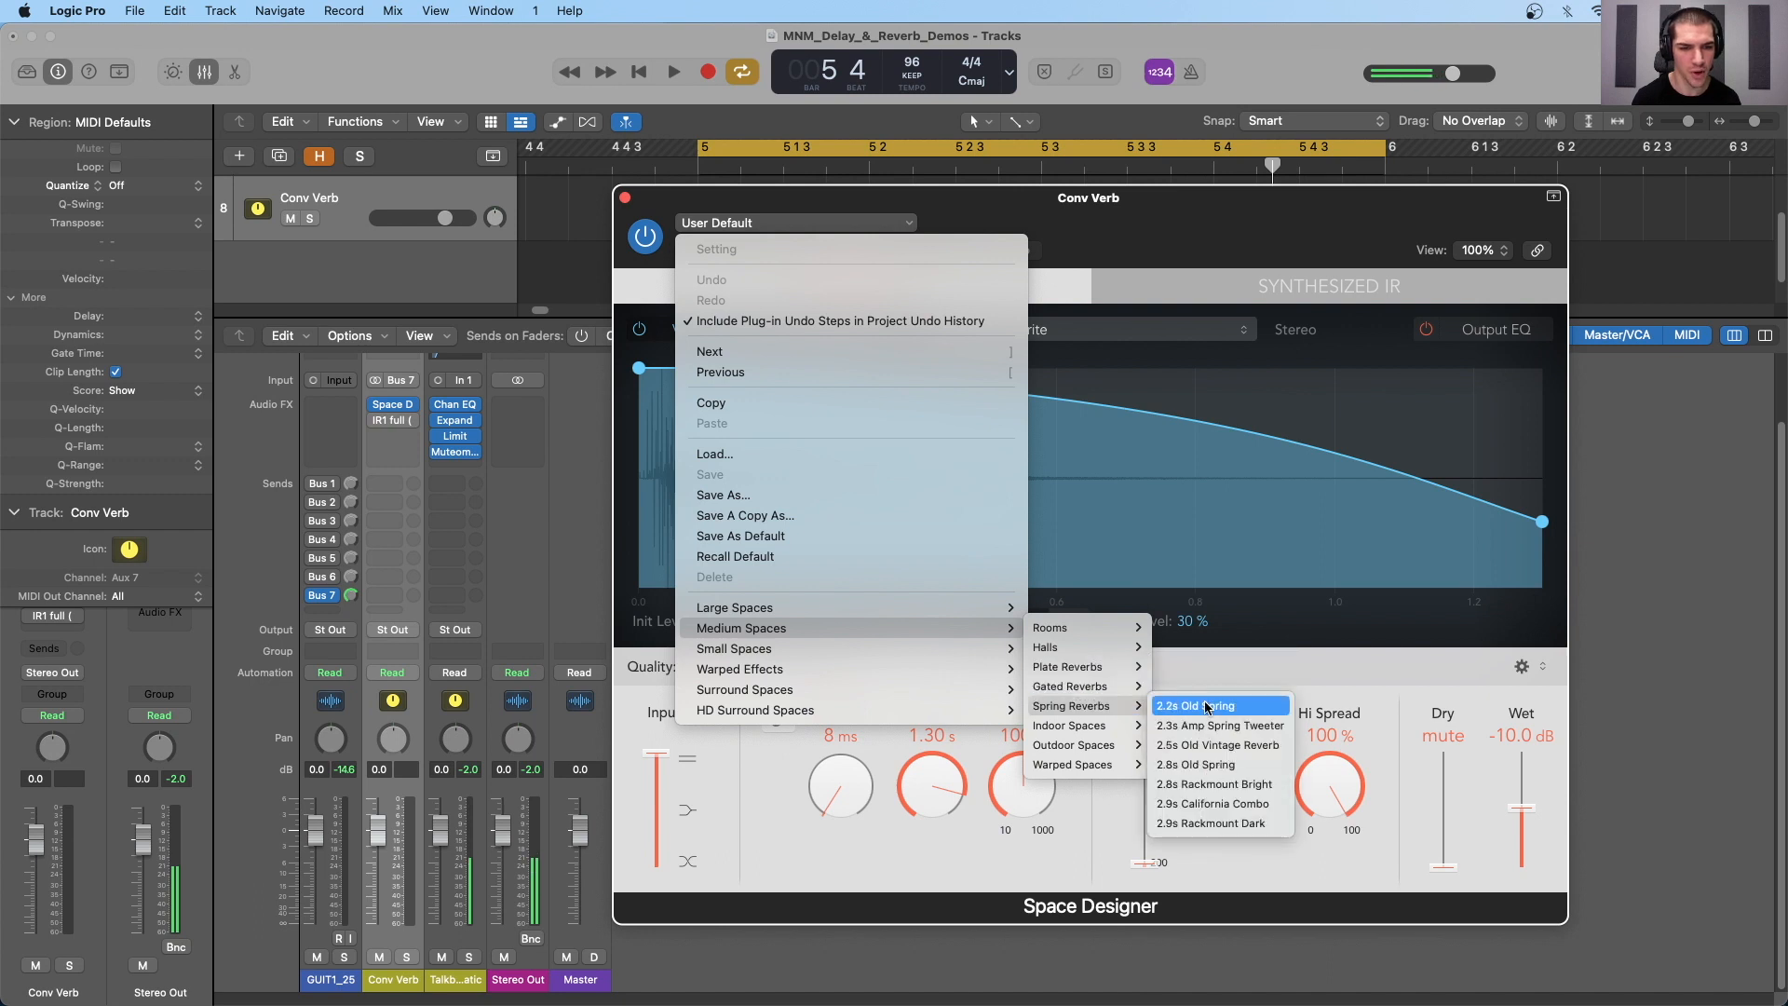
{"action": "left_click", "coordinate": [1213, 707]}
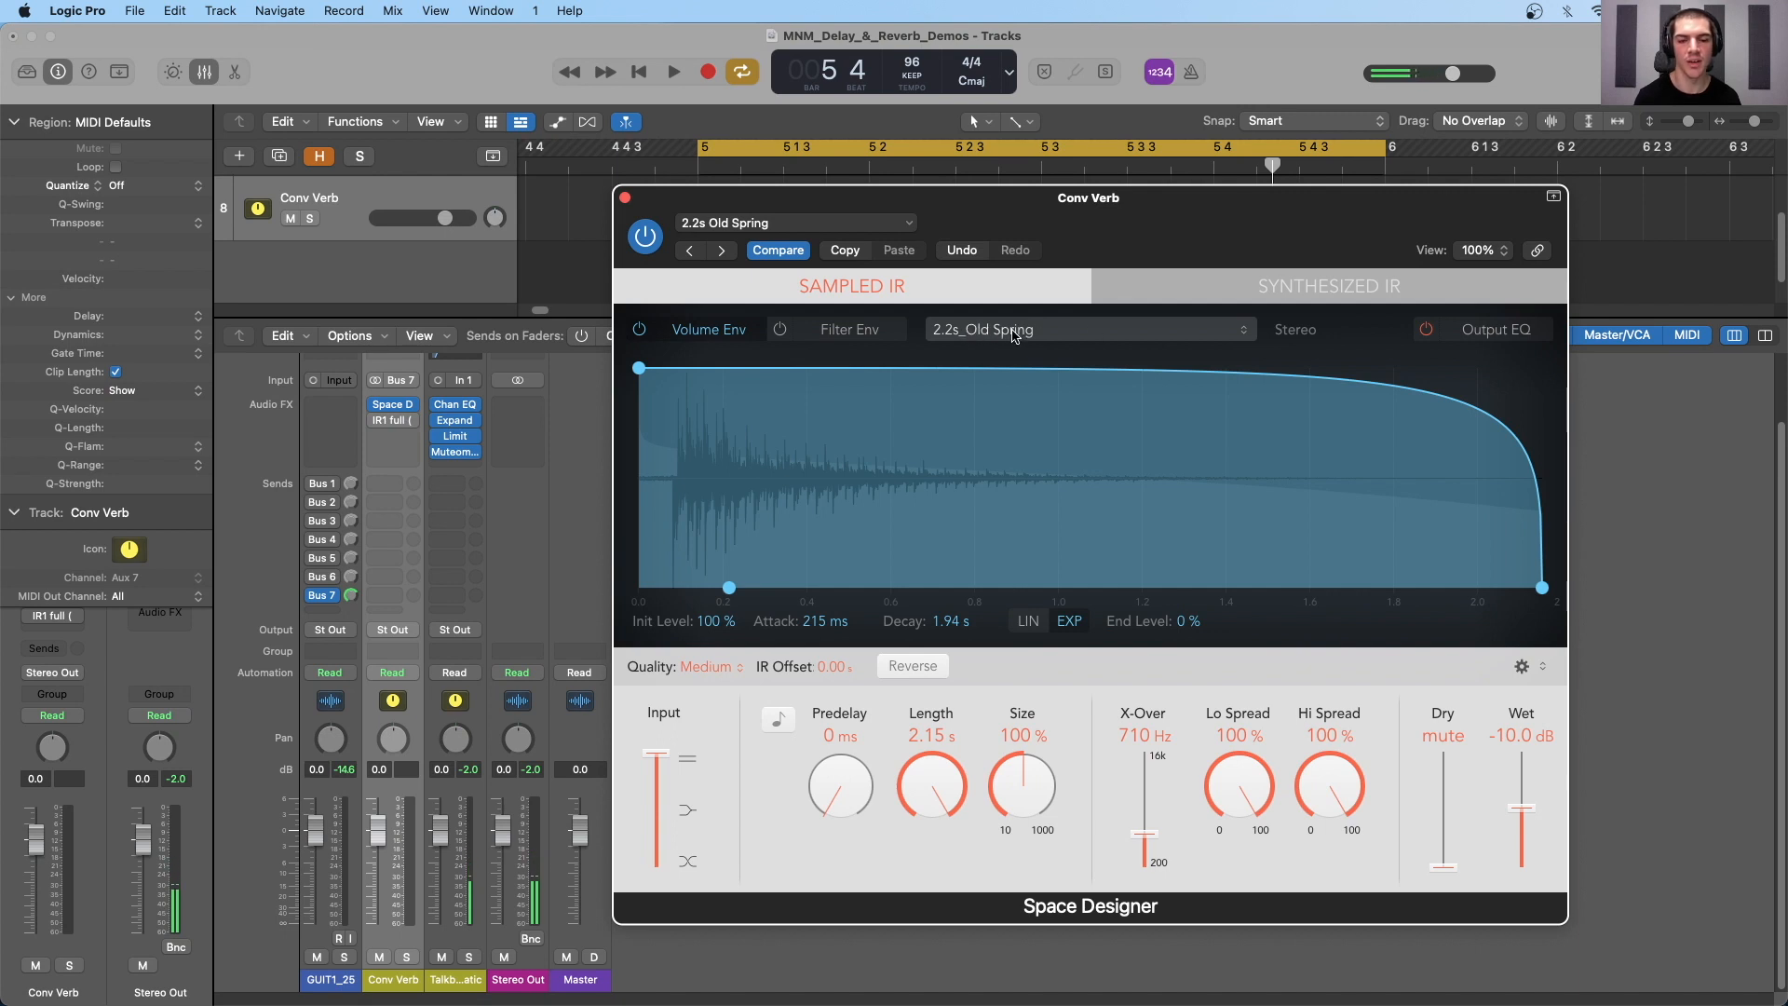
- During playback, try lengths of 259 ms and 1.14 s, set the size to 46% and the length to 595 ms, and stop
{"action": "left_click_drag", "start_coordinate": [1068, 223], "coordinate": [1085, 252]}
{"action": "key", "text": "space"}
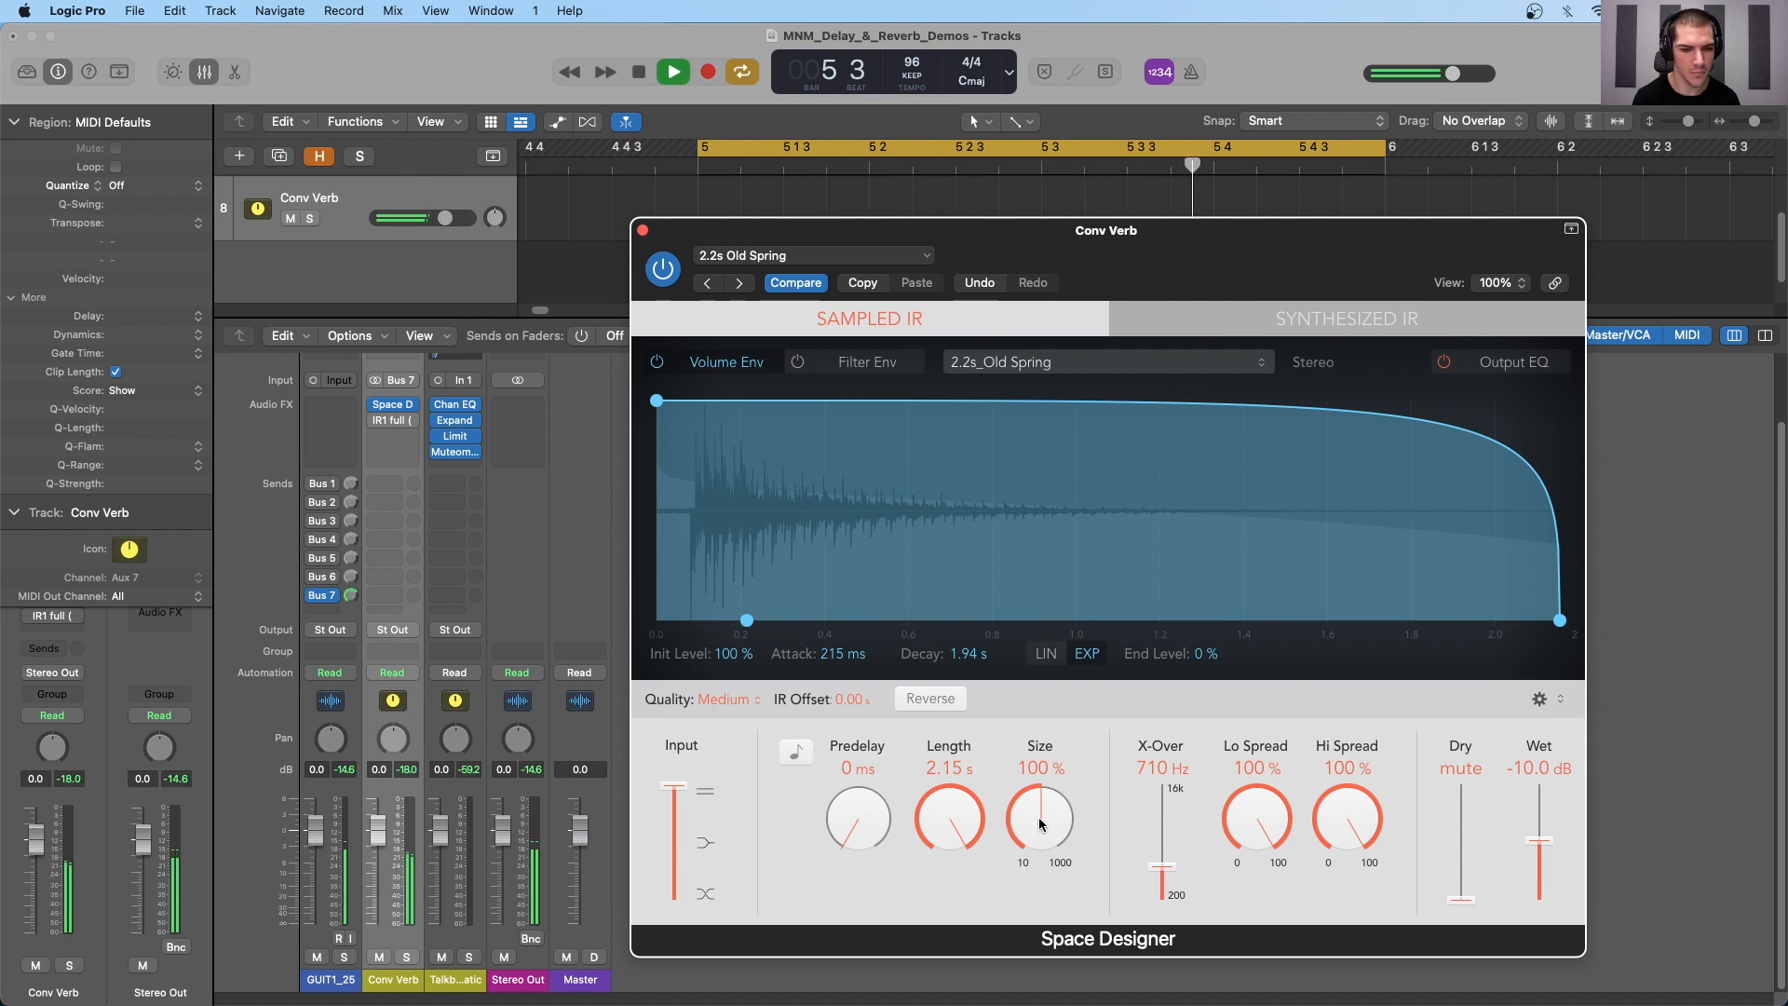
{"action": "left_click_drag", "start_coordinate": [949, 820], "coordinate": [971, 944]}
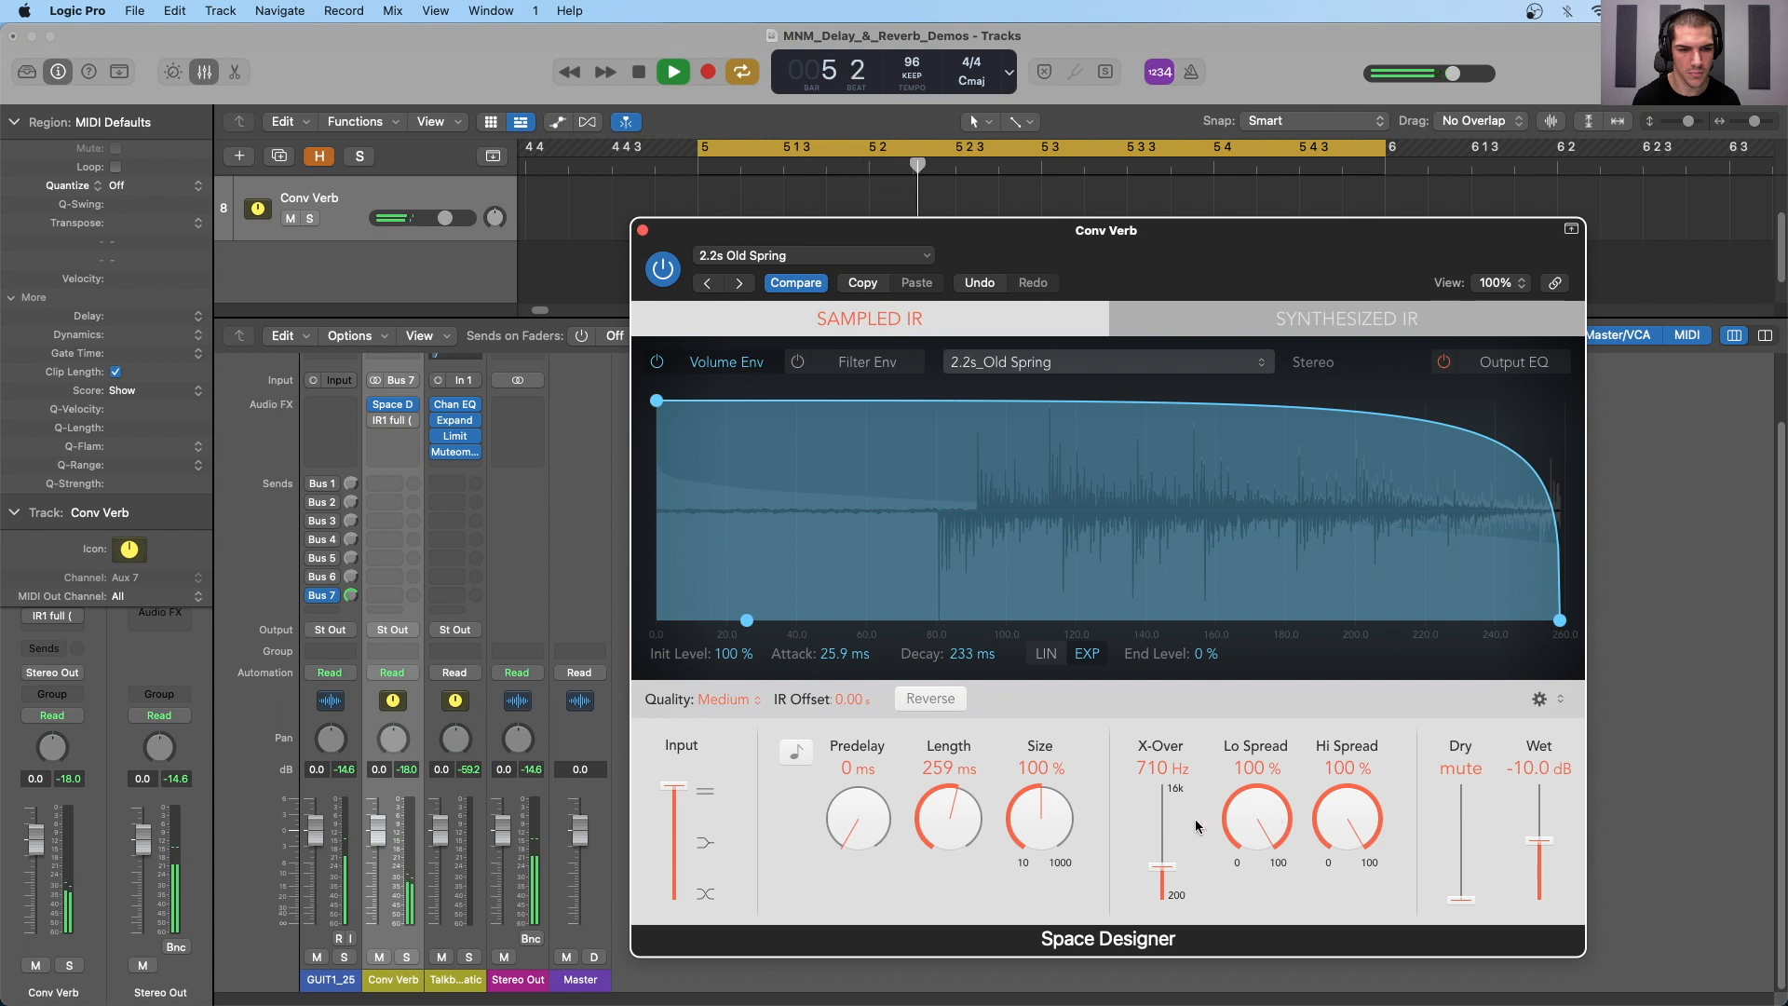
{"action": "left_click_drag", "start_coordinate": [949, 819], "coordinate": [954, 768]}
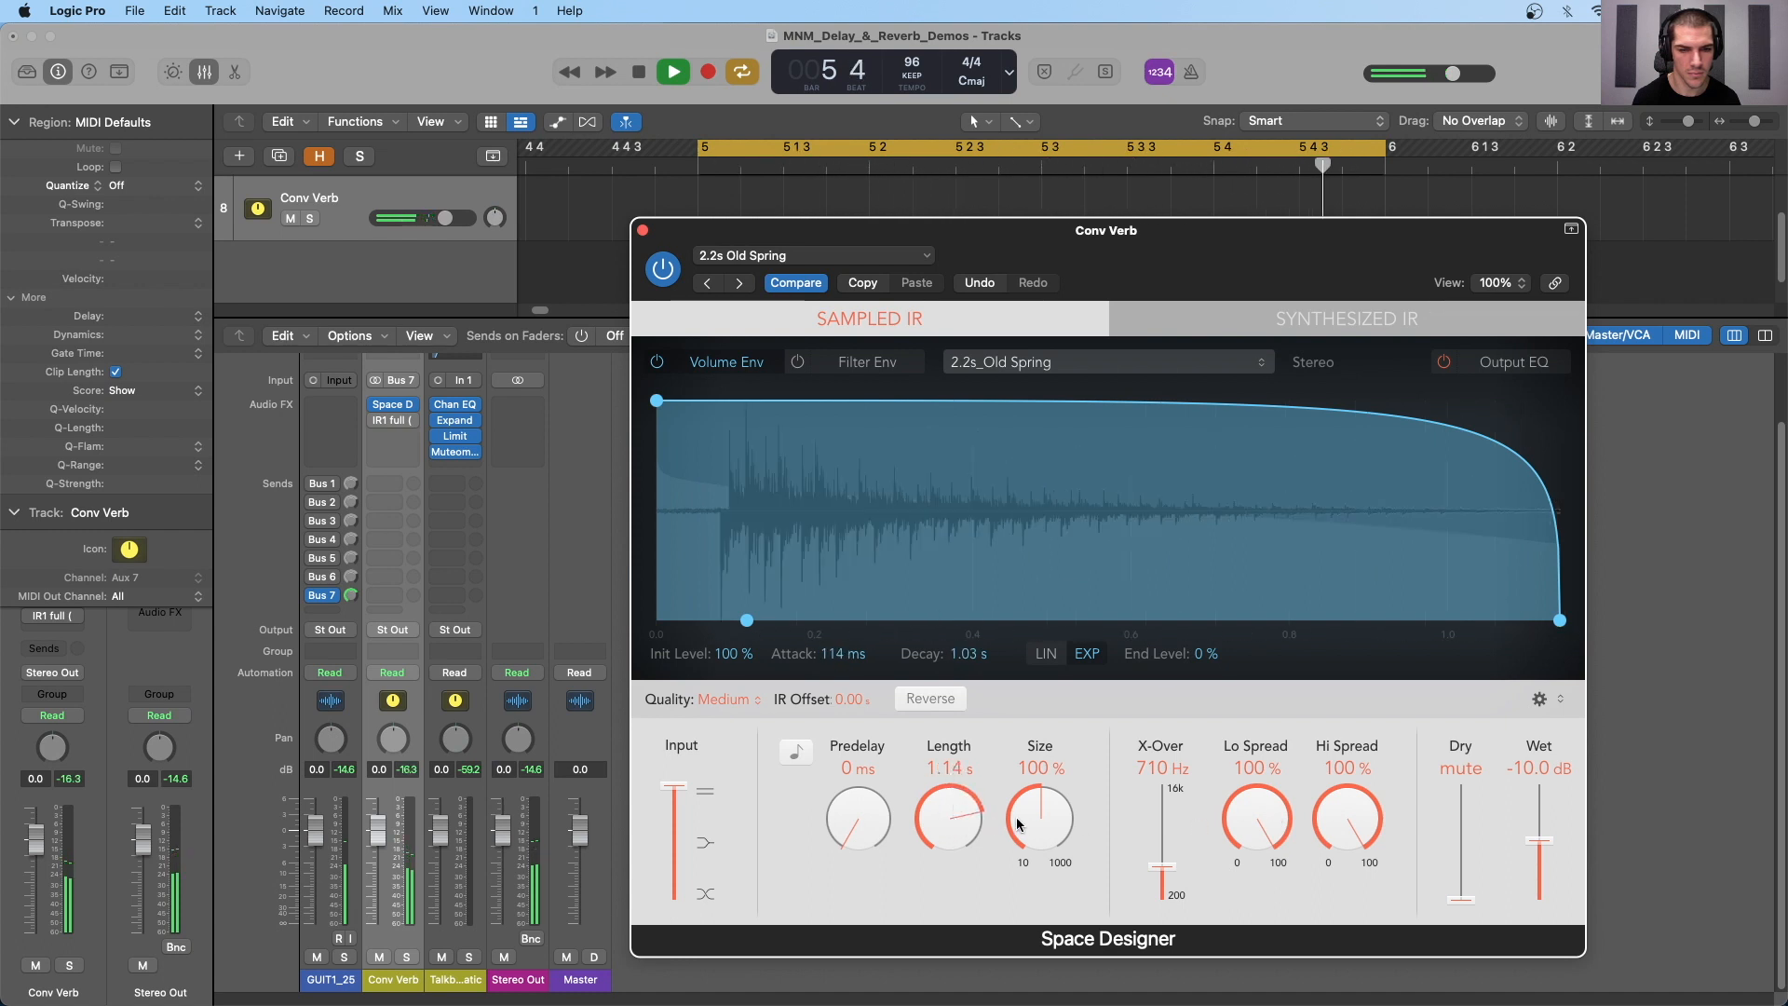
{"action": "left_click_drag", "start_coordinate": [1018, 823], "coordinate": [1039, 890]}
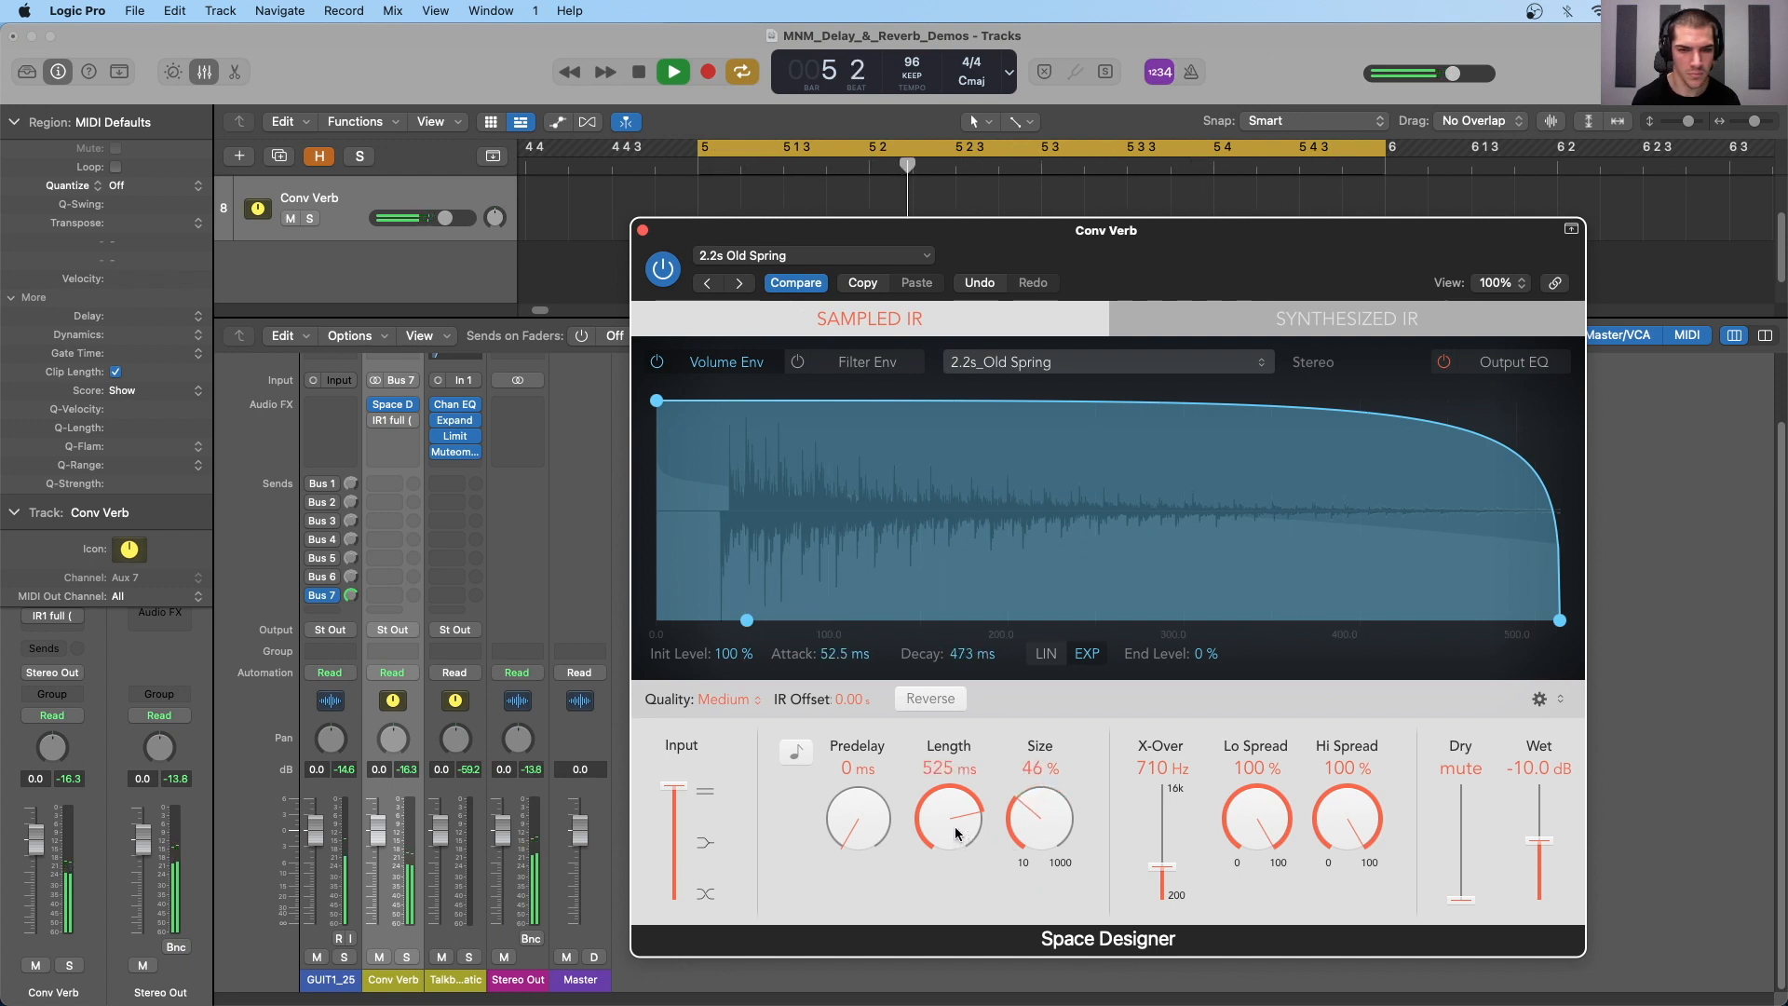
{"action": "left_click_drag", "start_coordinate": [955, 833], "coordinate": [955, 821]}
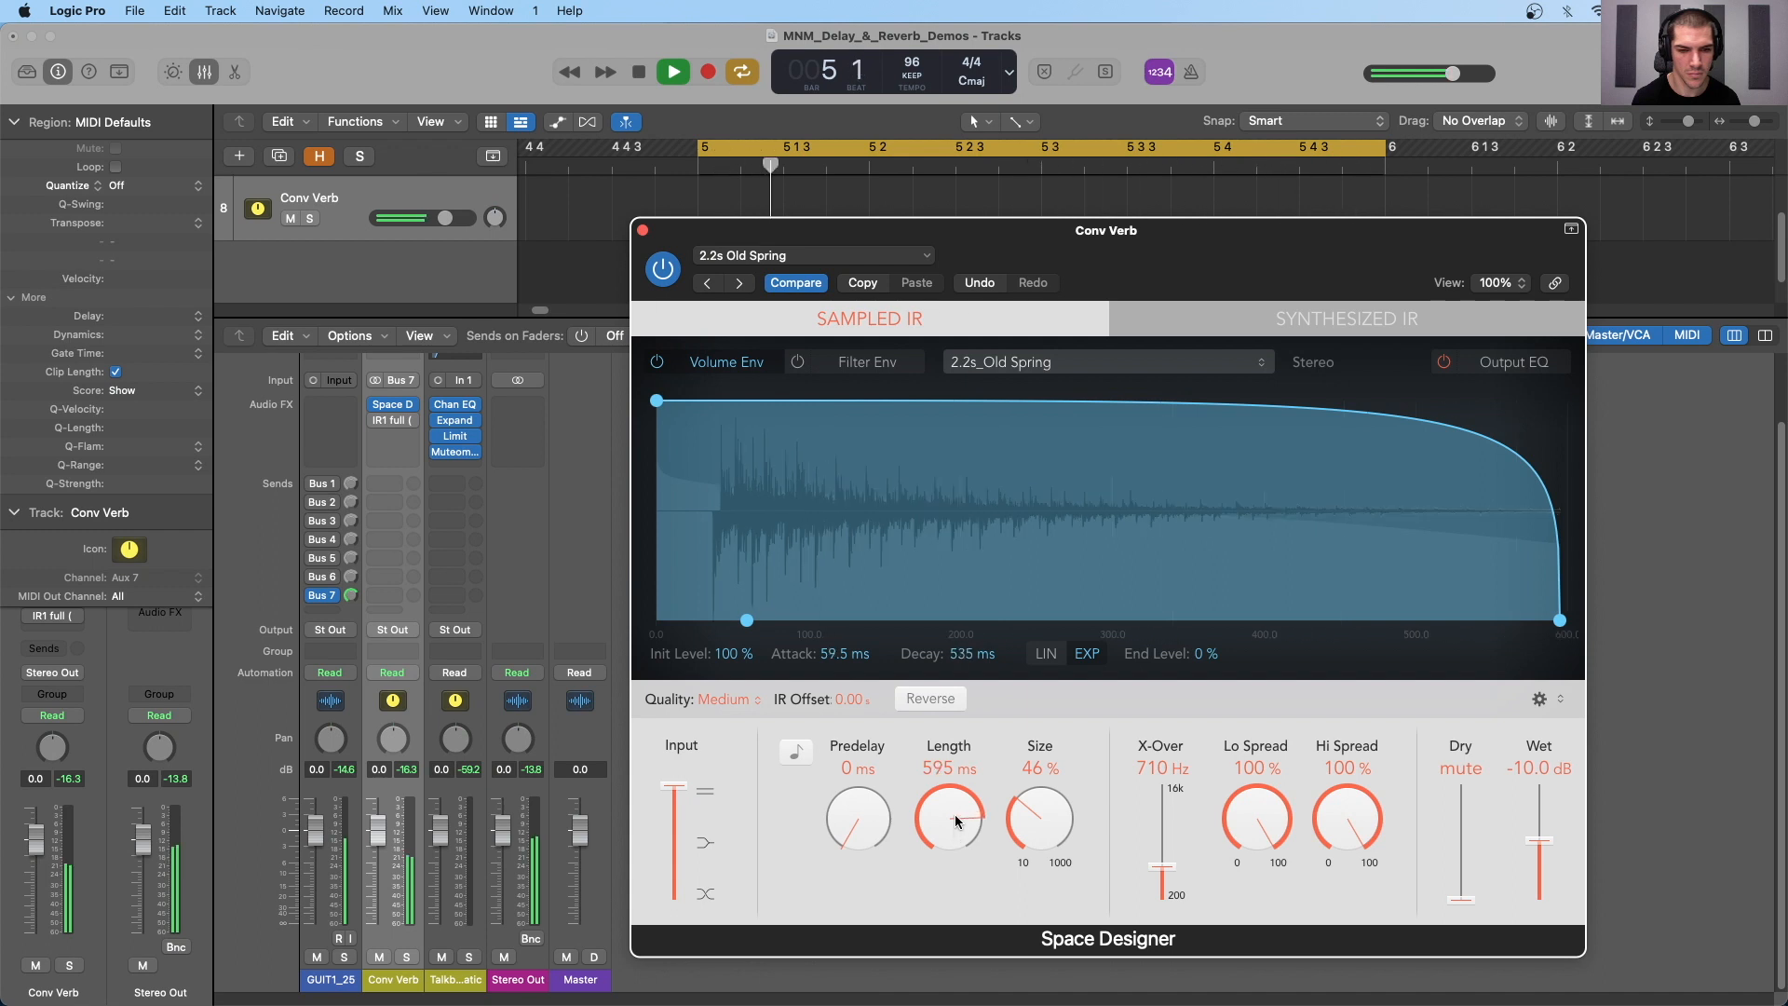
{"action": "key", "text": "space"}
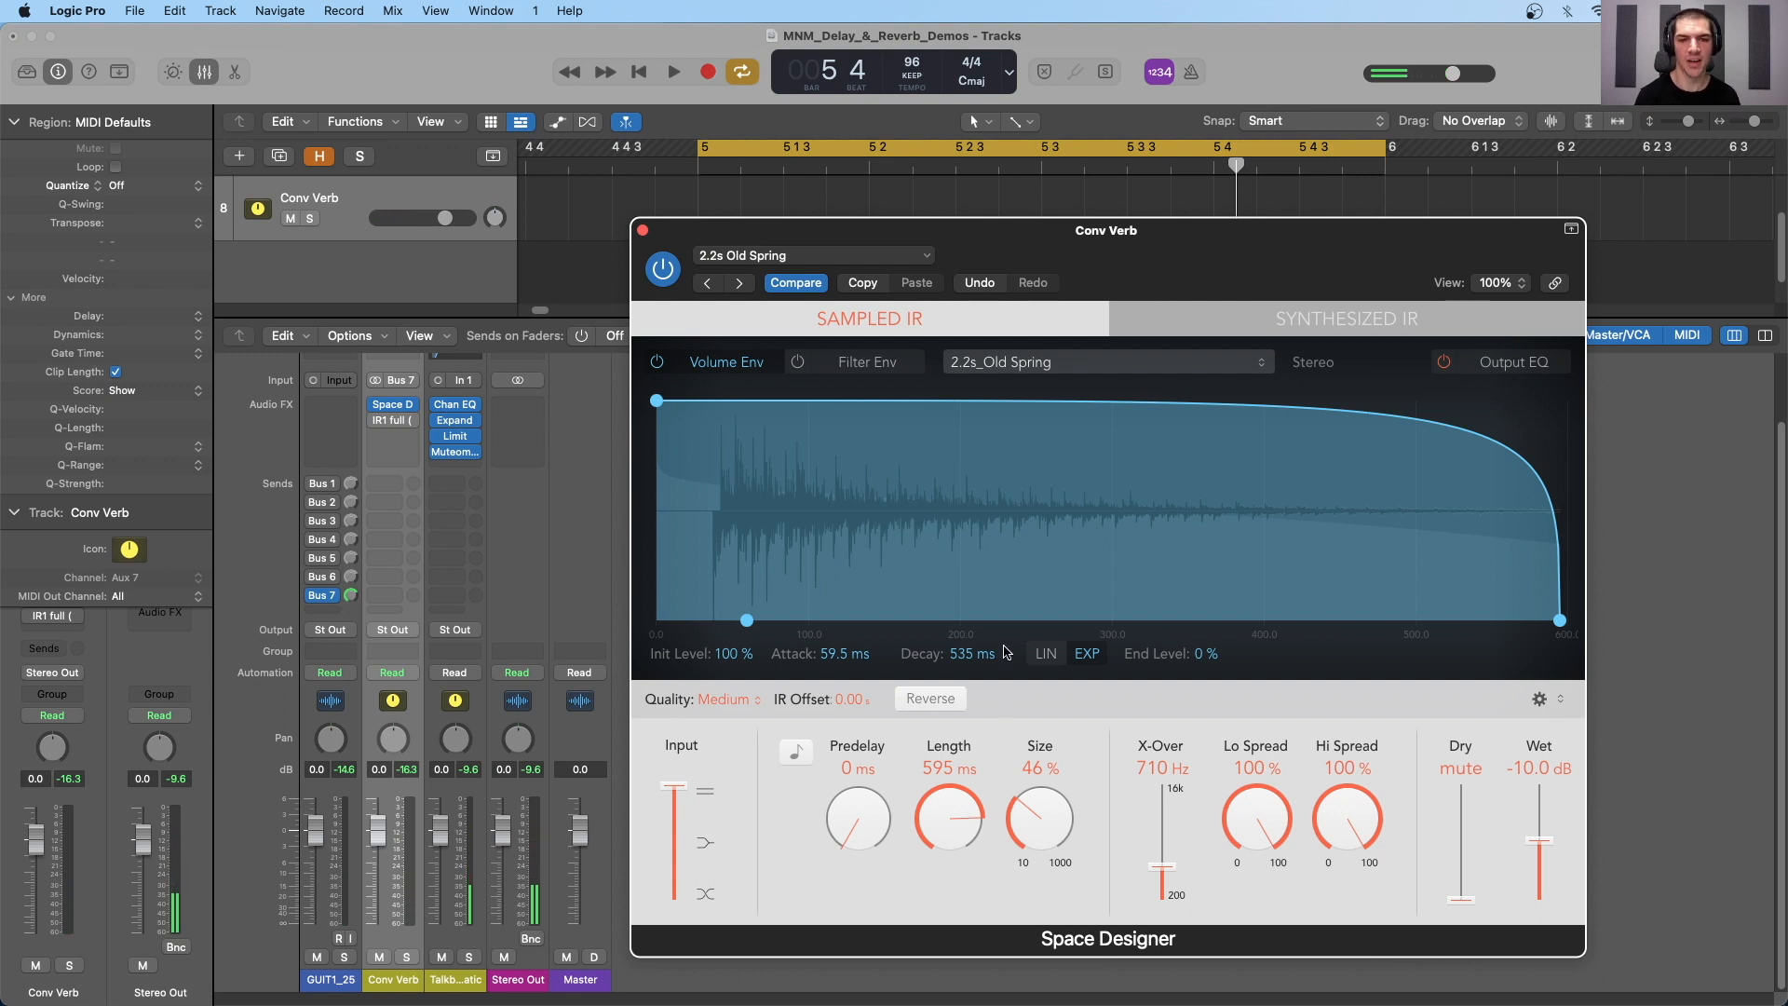
- Load the 1.8s Drum Plate preset from Space Designer's medium plate reverbs
{"action": "left_click", "coordinate": [791, 262]}
{"action": "mouse_move", "coordinate": [838, 663]}
{"action": "mouse_move", "coordinate": [1156, 705]}
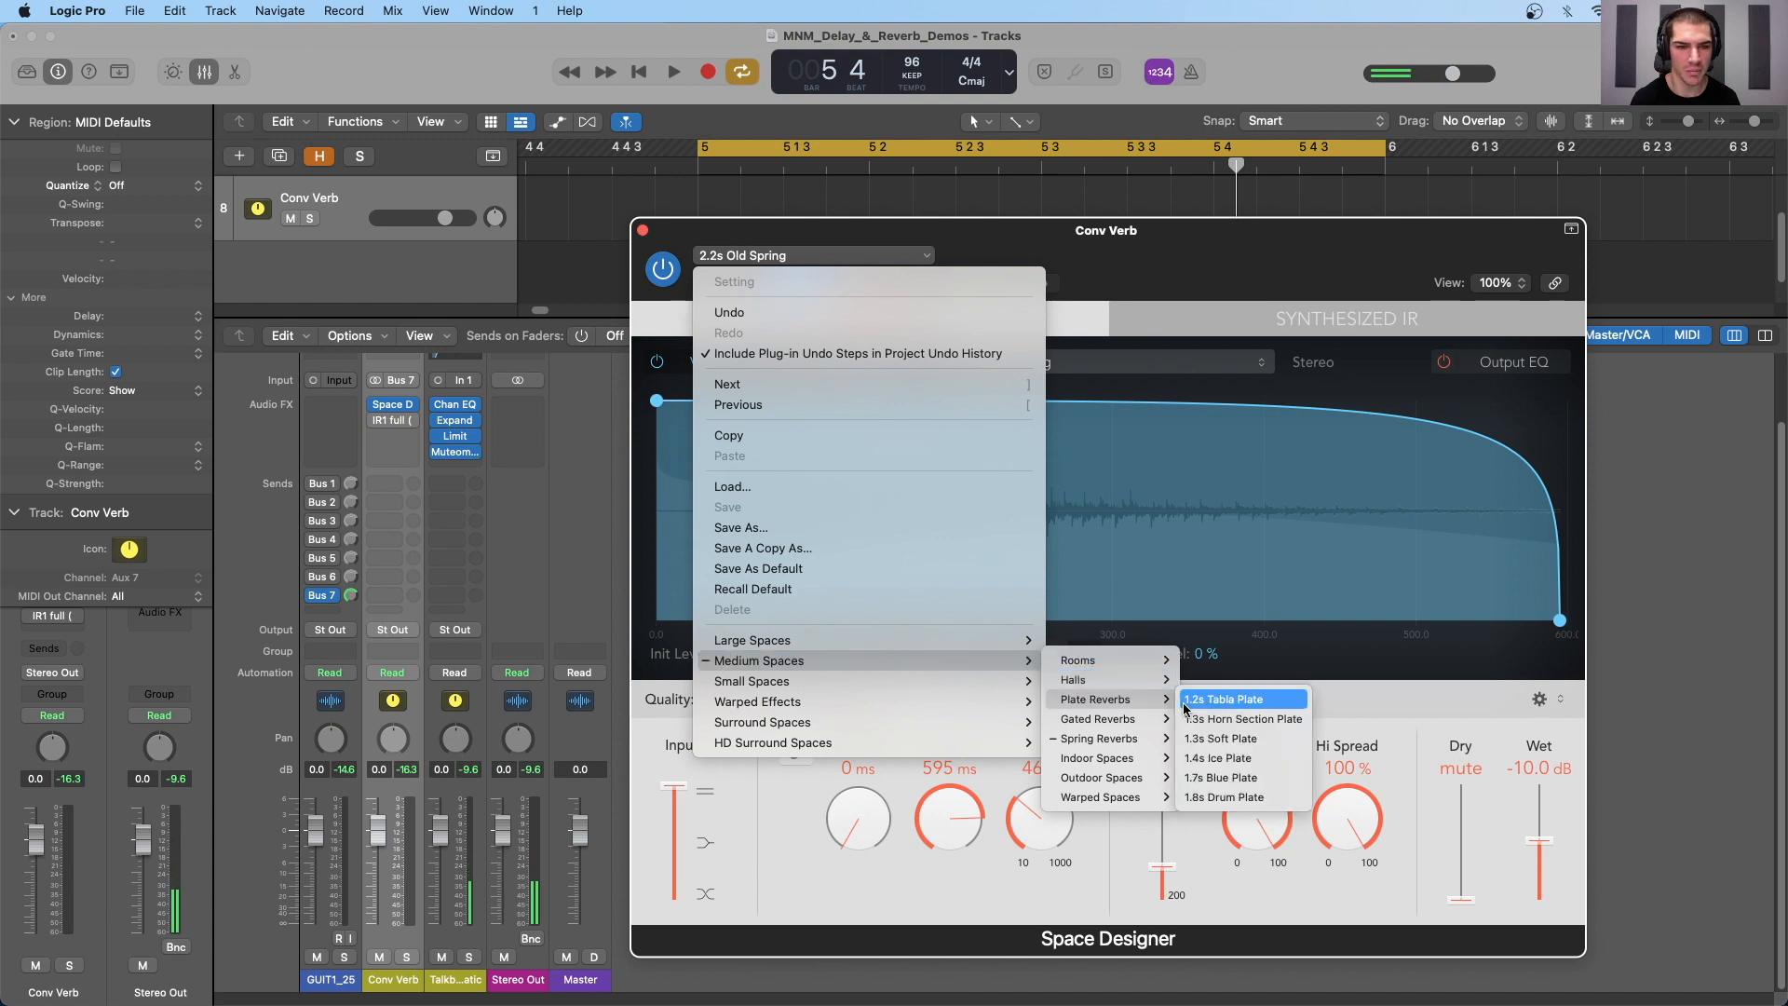
{"action": "left_click", "coordinate": [1224, 798]}
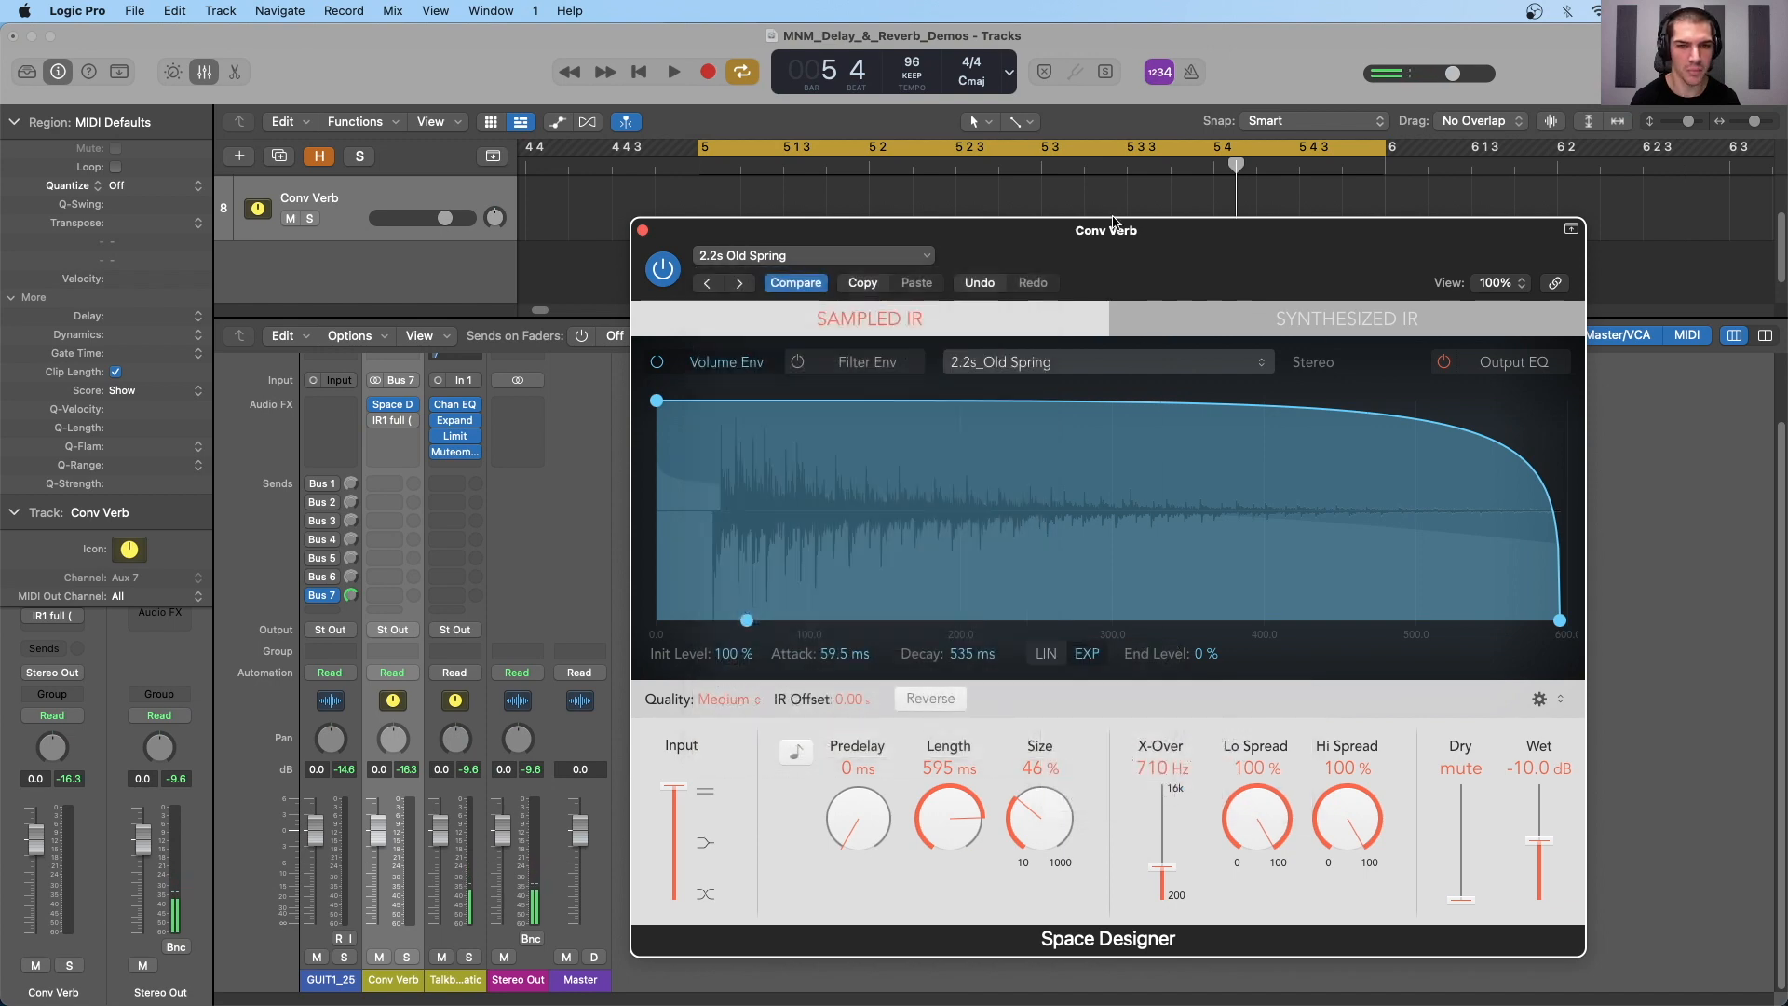
{"action": "left_click_drag", "start_coordinate": [1125, 244], "coordinate": [1082, 216]}
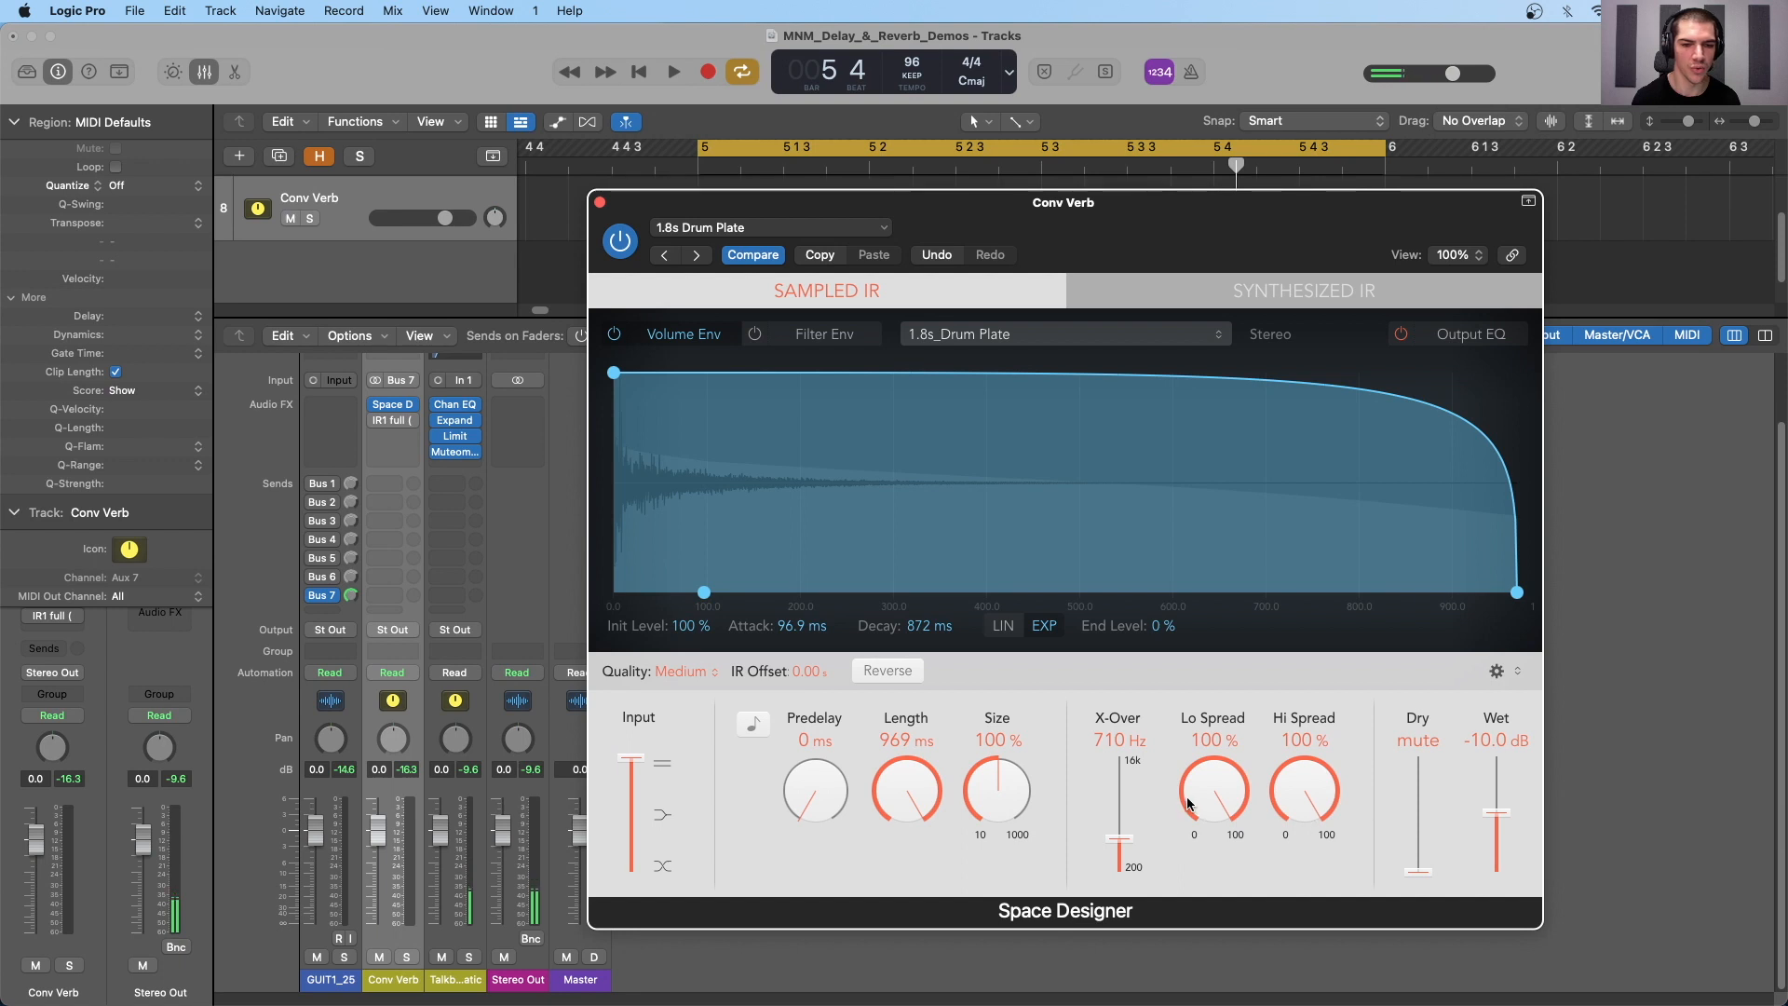
- During playback, set the plate reverb's size to 330% and predelay to 54 ms, and lower the stereo input slider to its middle setting
{"action": "key", "text": "space"}
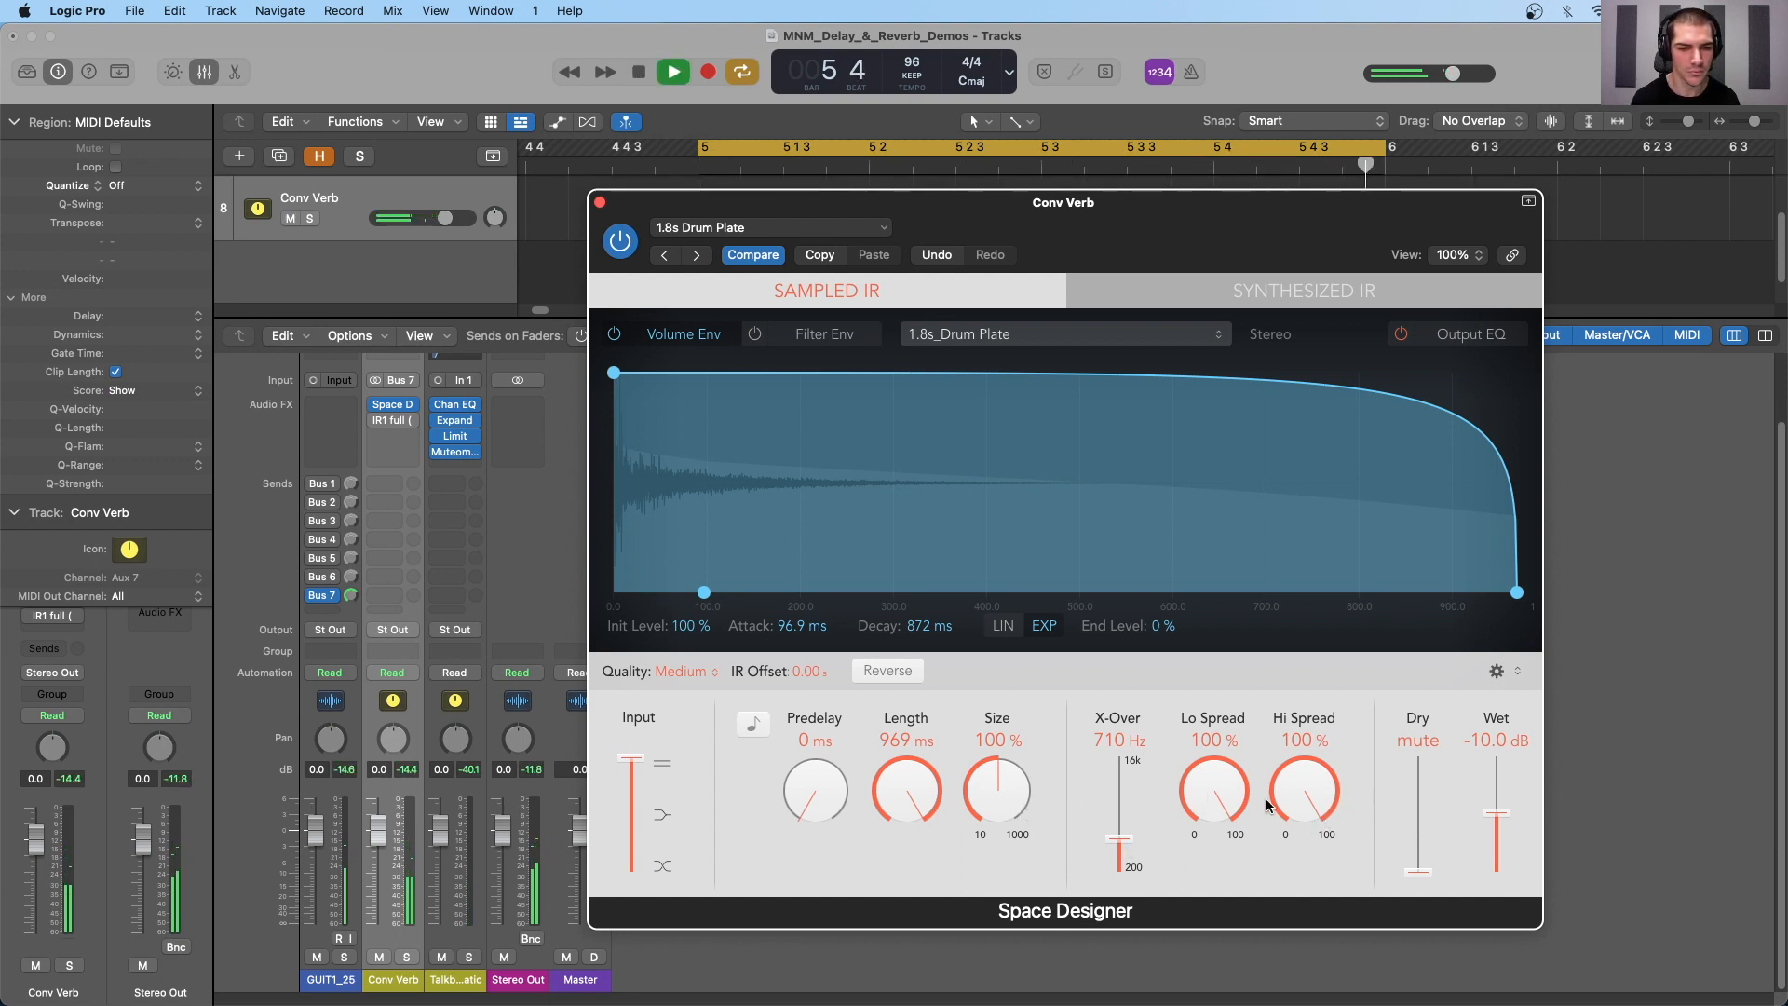
{"action": "left_click_drag", "start_coordinate": [998, 789], "coordinate": [989, 727]}
{"action": "left_click_drag", "start_coordinate": [906, 783], "coordinate": [817, 812]}
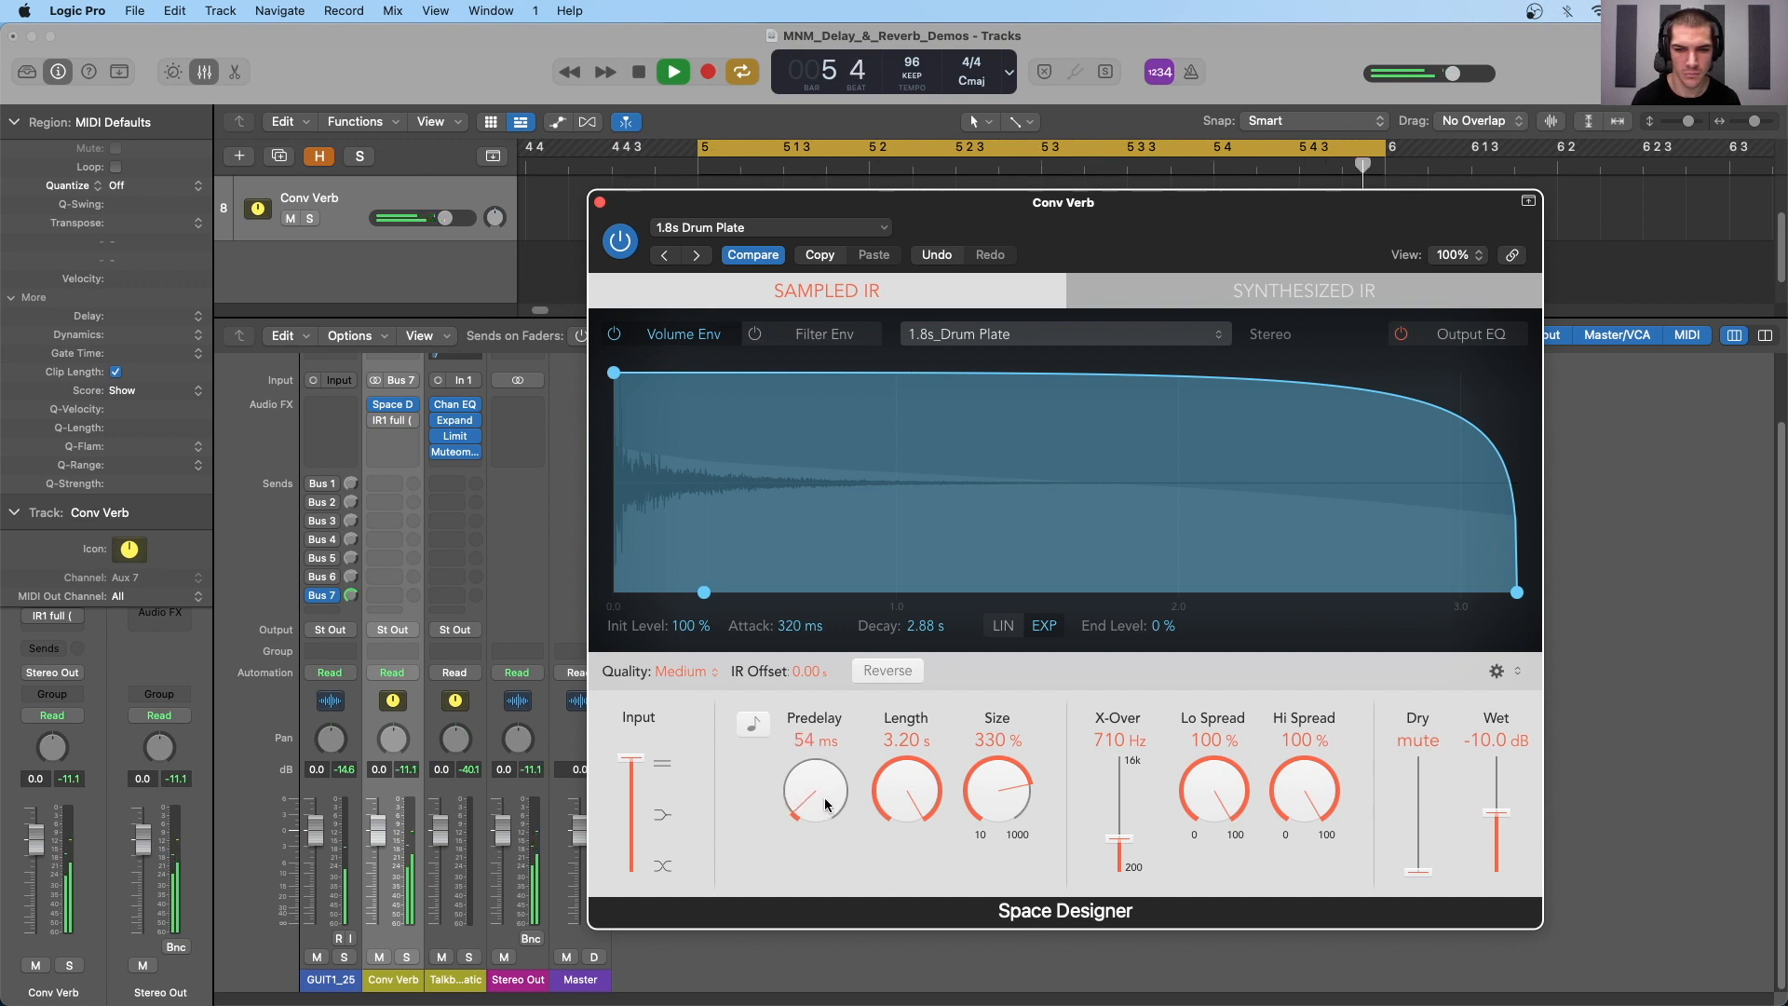
{"action": "left_click_drag", "start_coordinate": [636, 766], "coordinate": [633, 816]}
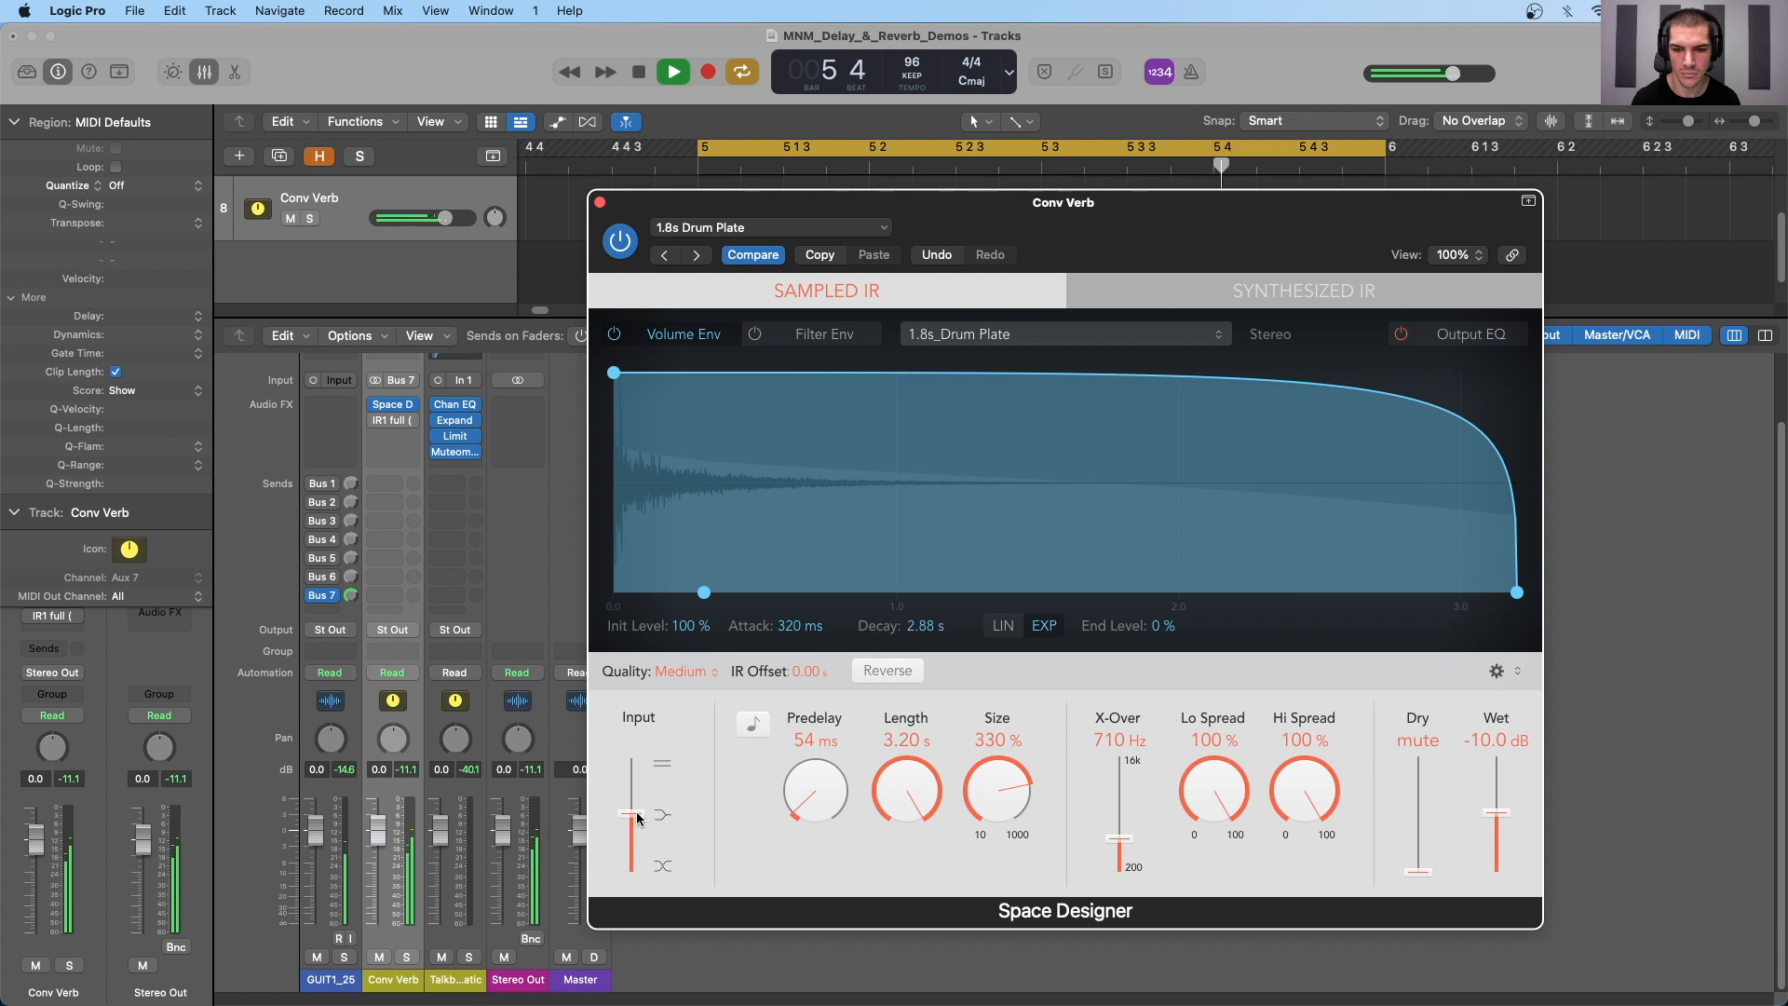
- Reverse the plate's impulse response, try it with a length of 256 ms, and stop playback
{"action": "left_click", "coordinate": [879, 672]}
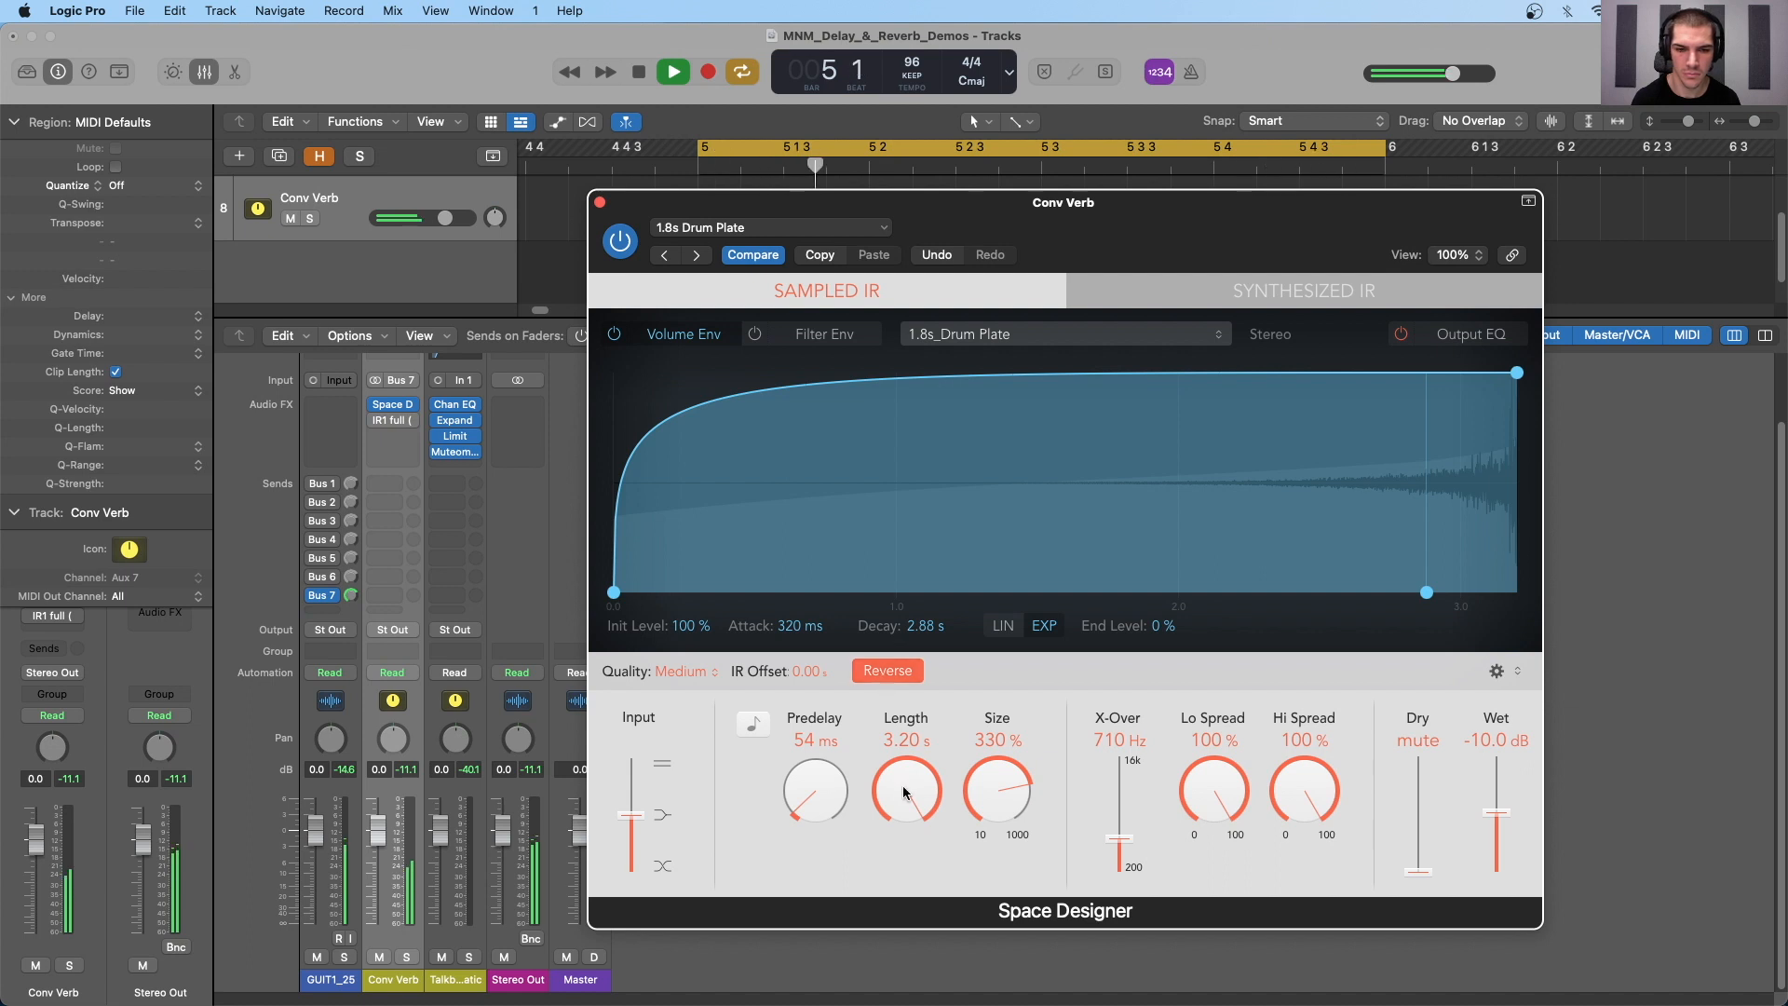
{"action": "left_click_drag", "start_coordinate": [907, 784], "coordinate": [904, 795]}
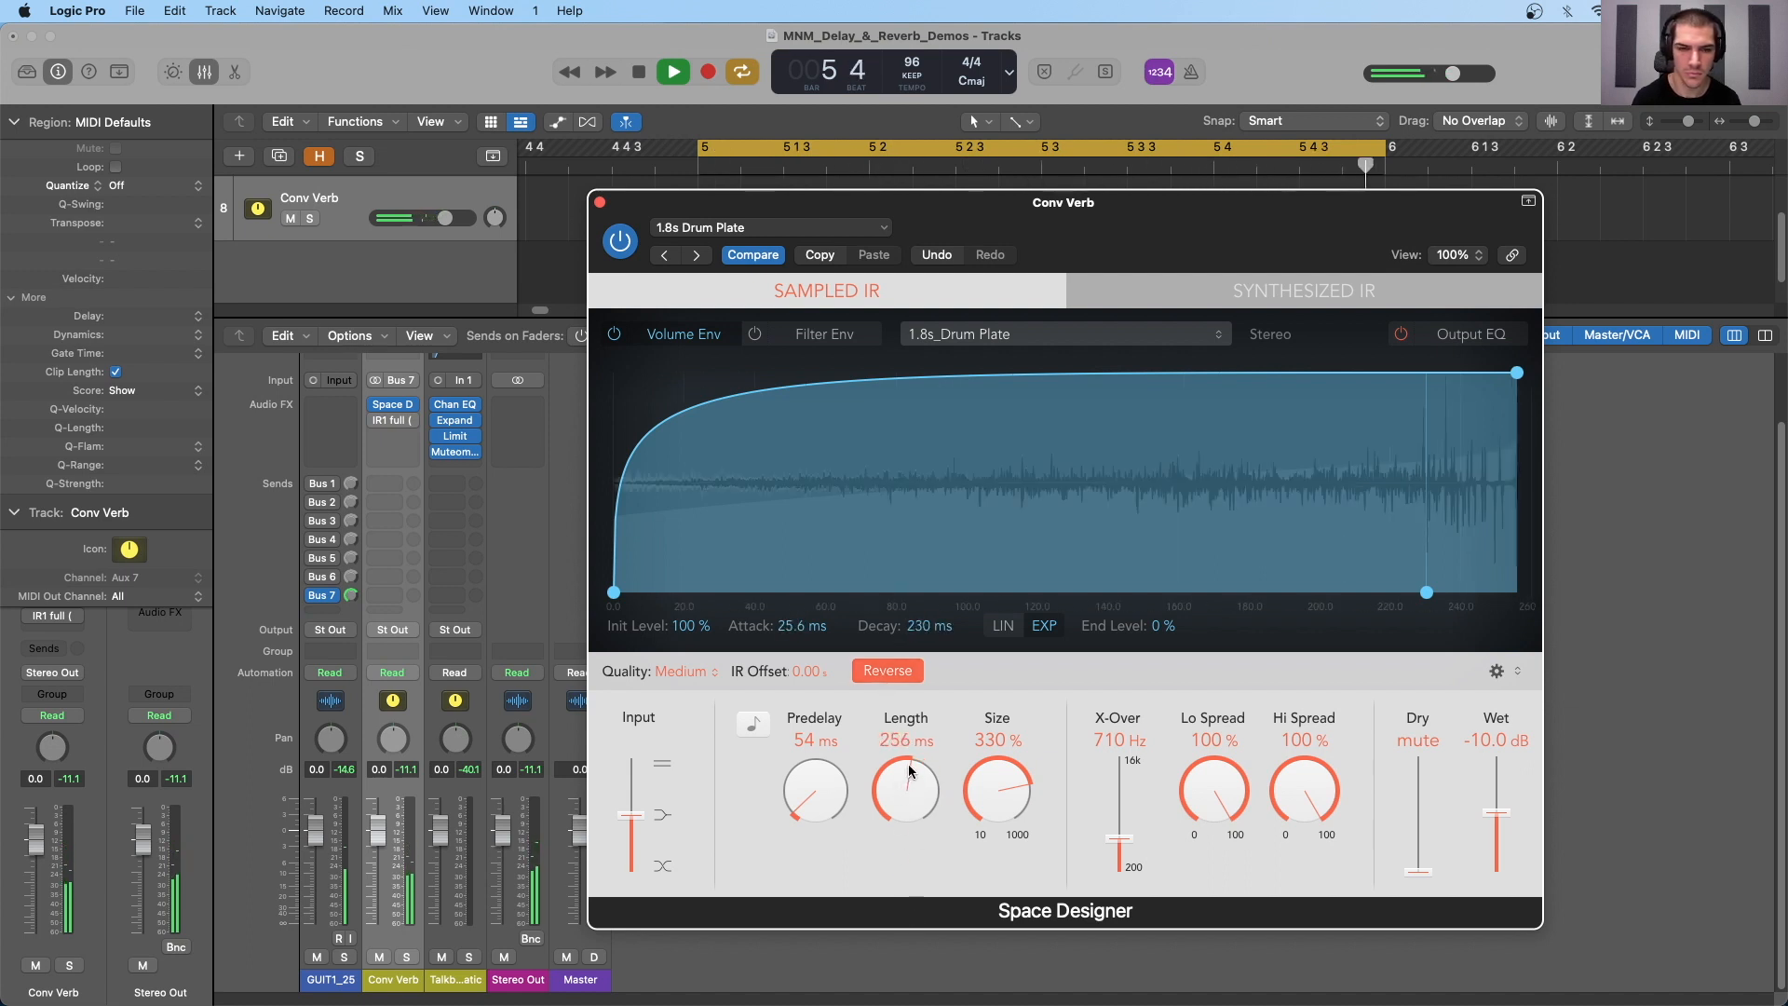
{"action": "key", "text": "space"}
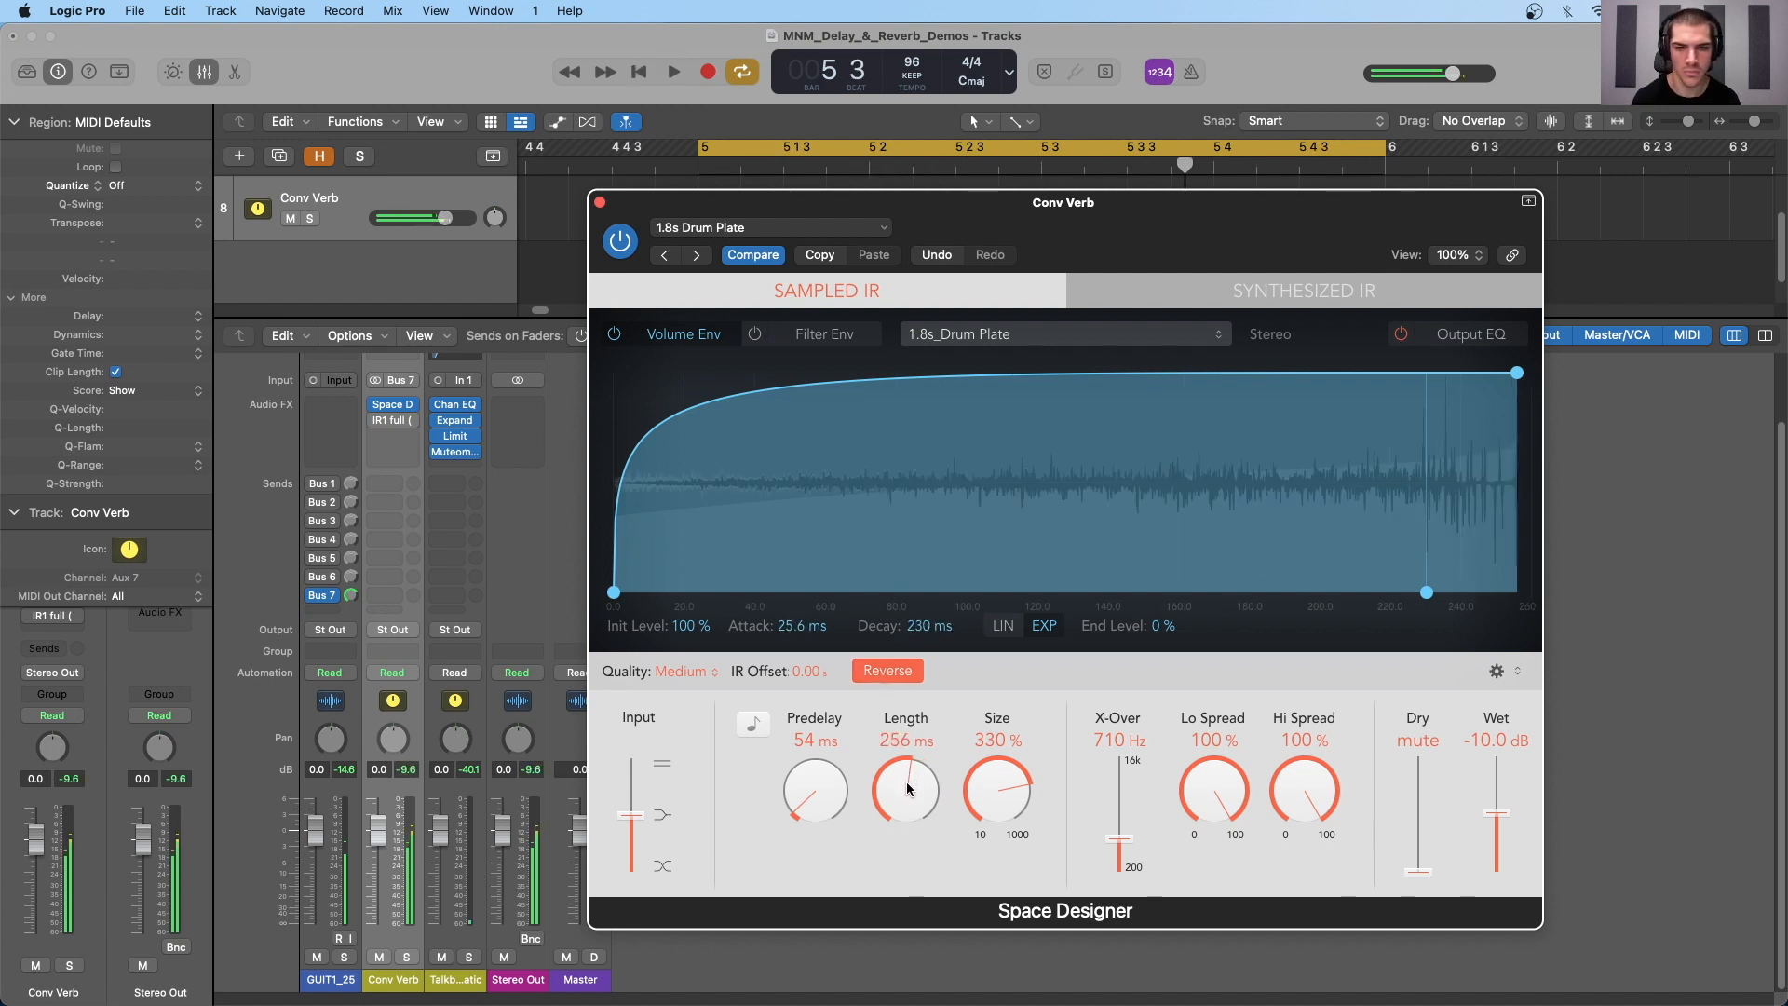
- Set the reversed impulse response's length to 704 ms
{"action": "left_click", "coordinate": [891, 673]}
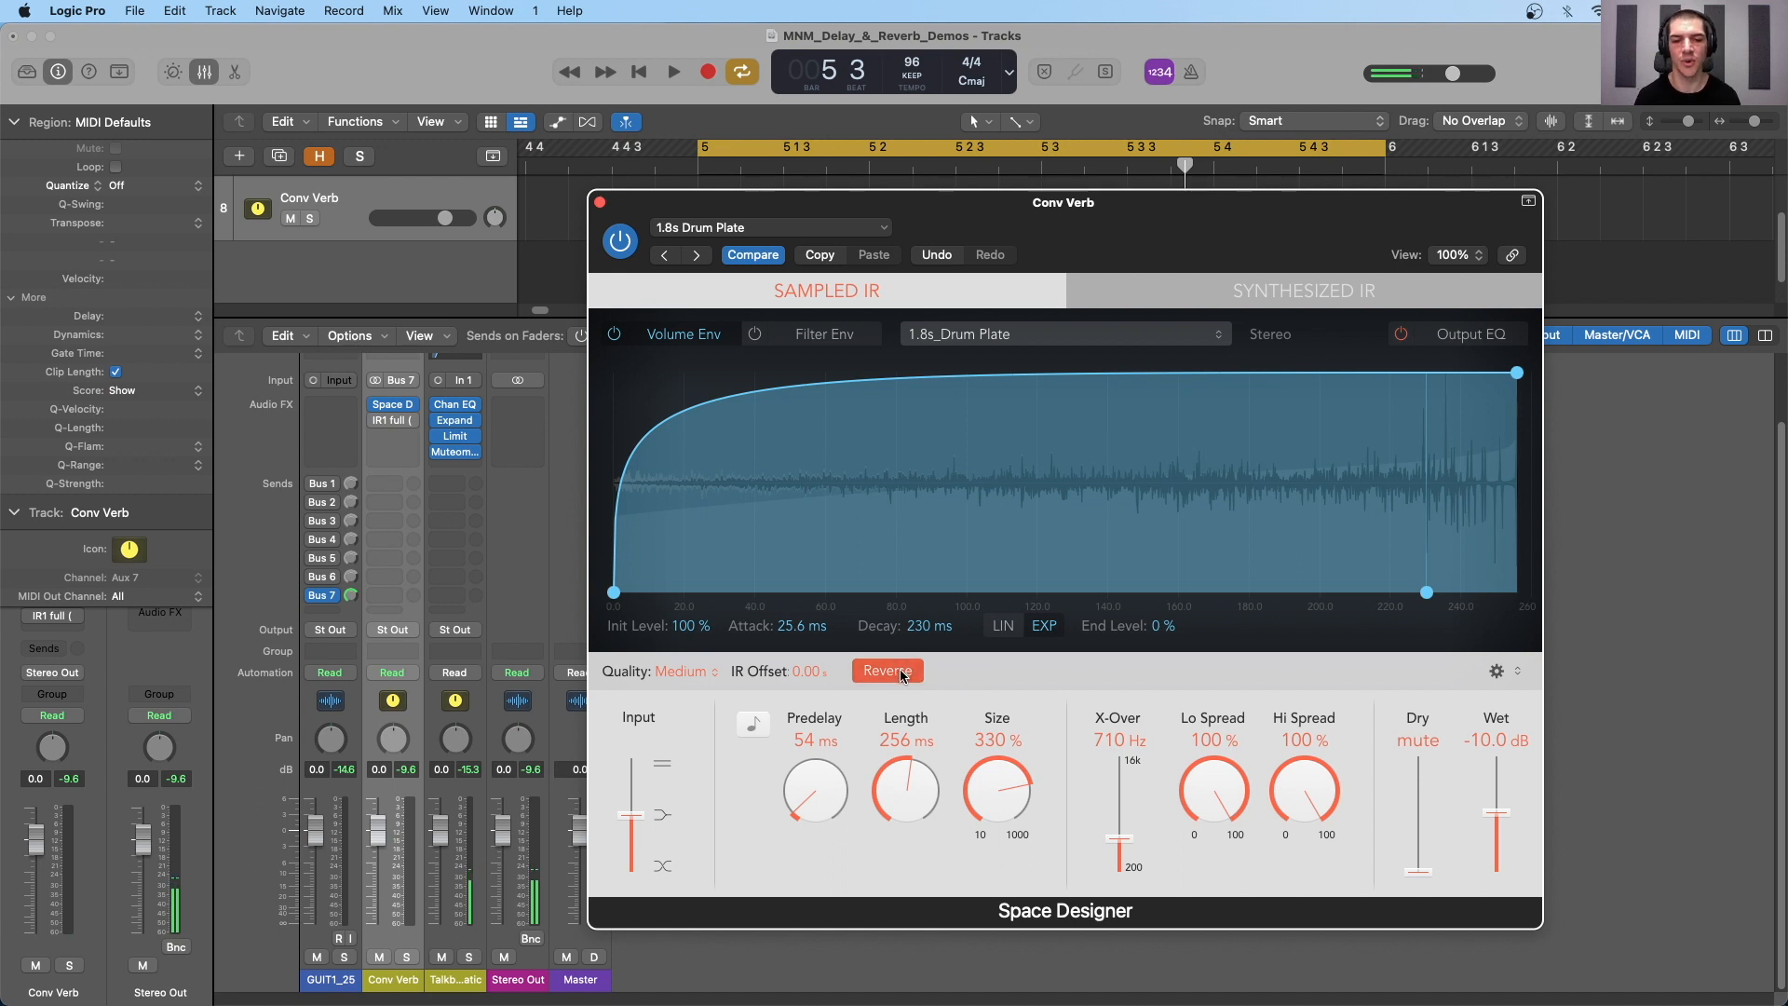
{"action": "left_click_drag", "start_coordinate": [905, 793], "coordinate": [927, 569]}
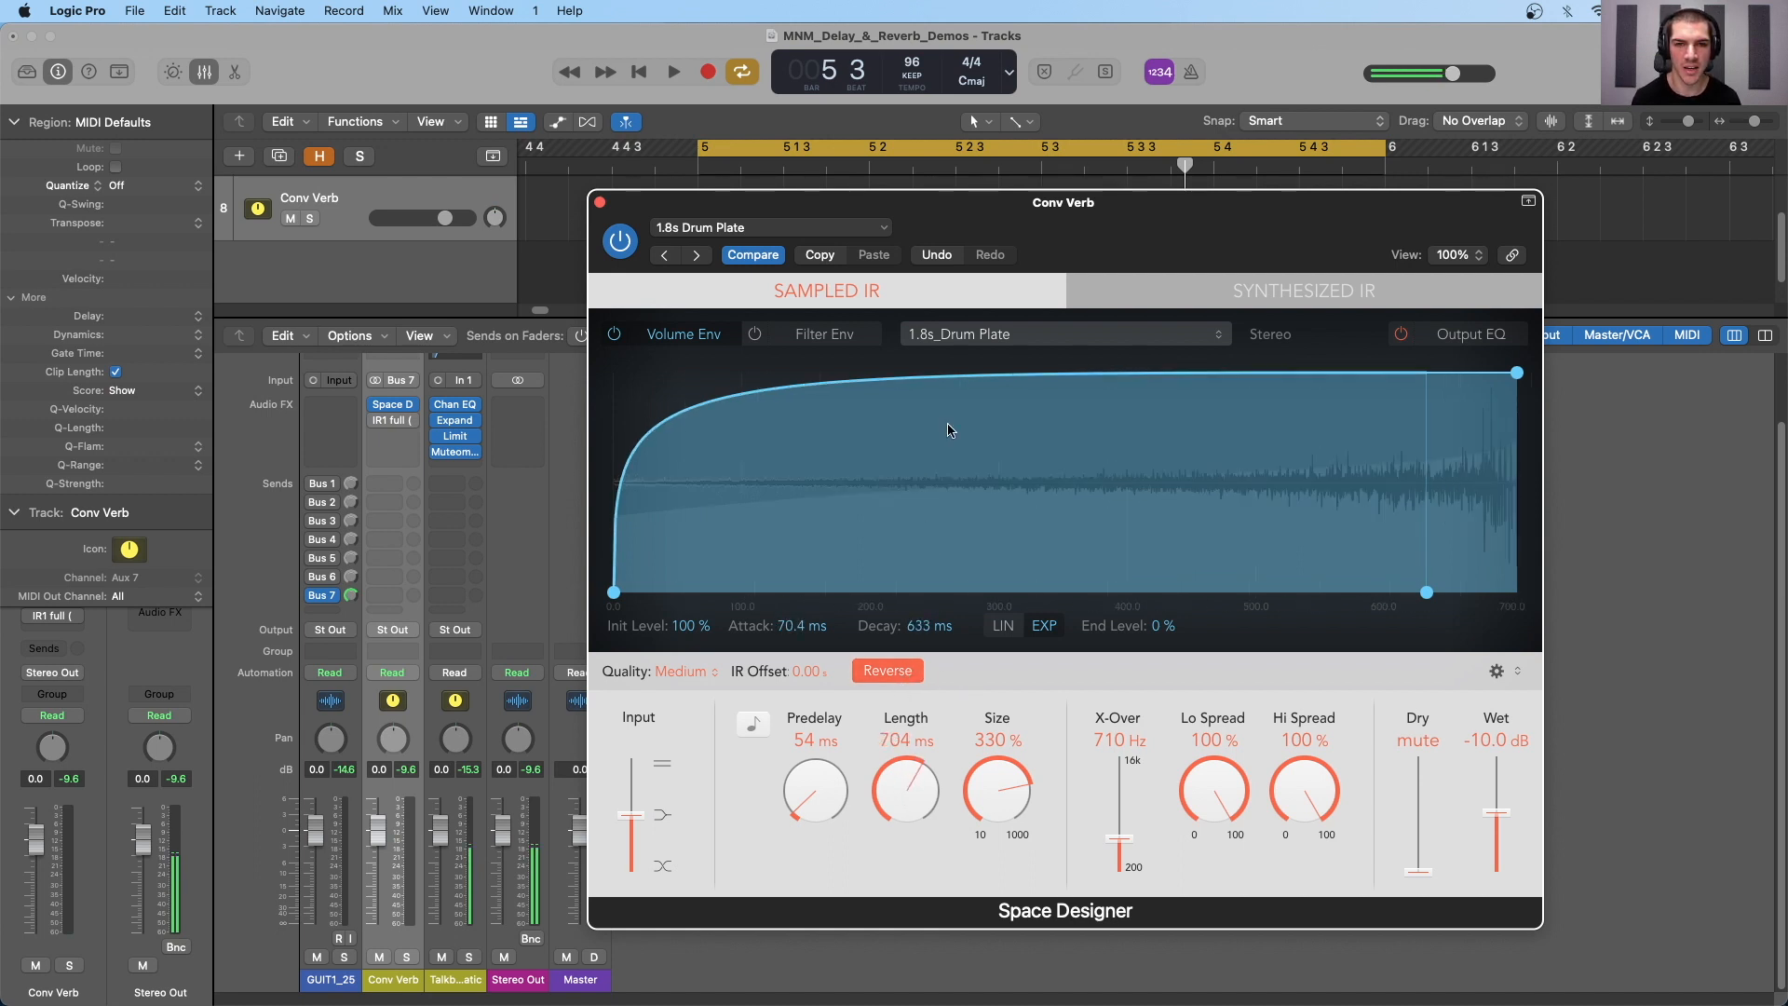
{"action": "left_click_drag", "start_coordinate": [1056, 238], "coordinate": [1021, 217]}
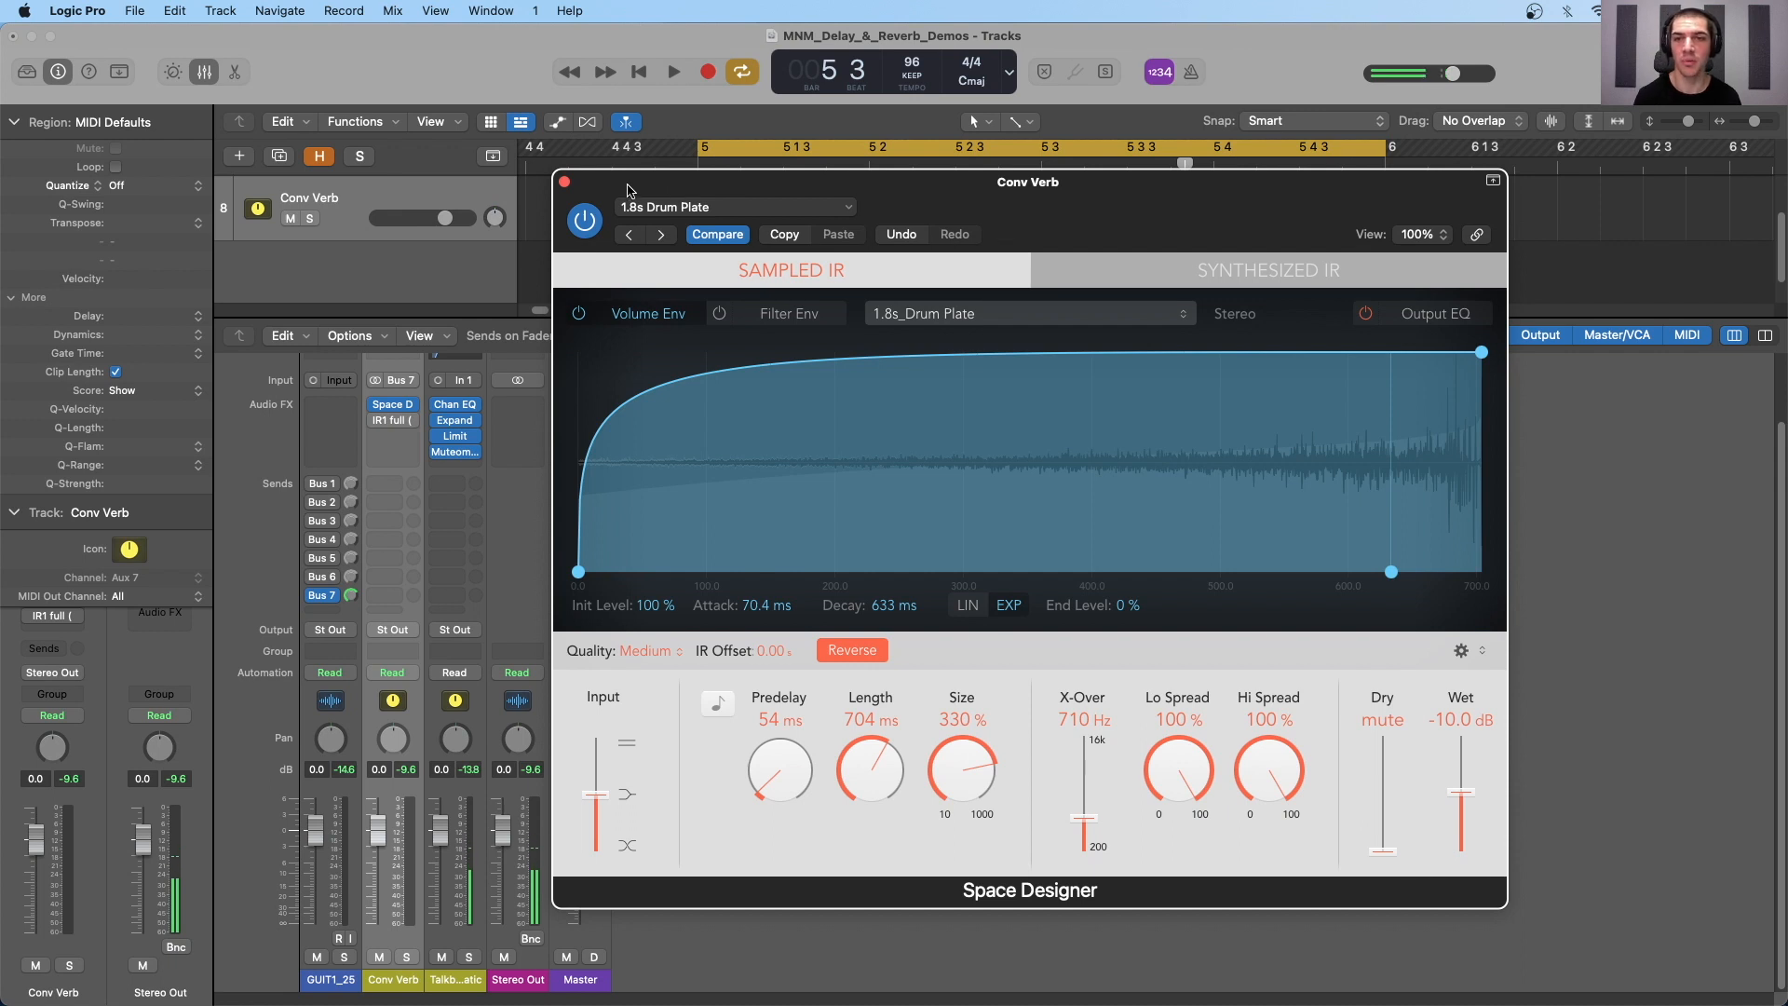
- Bypass and close Space Designer, and enable and open the IR1 full reverb on the Conv Verb channel
{"action": "left_click", "coordinate": [585, 222]}
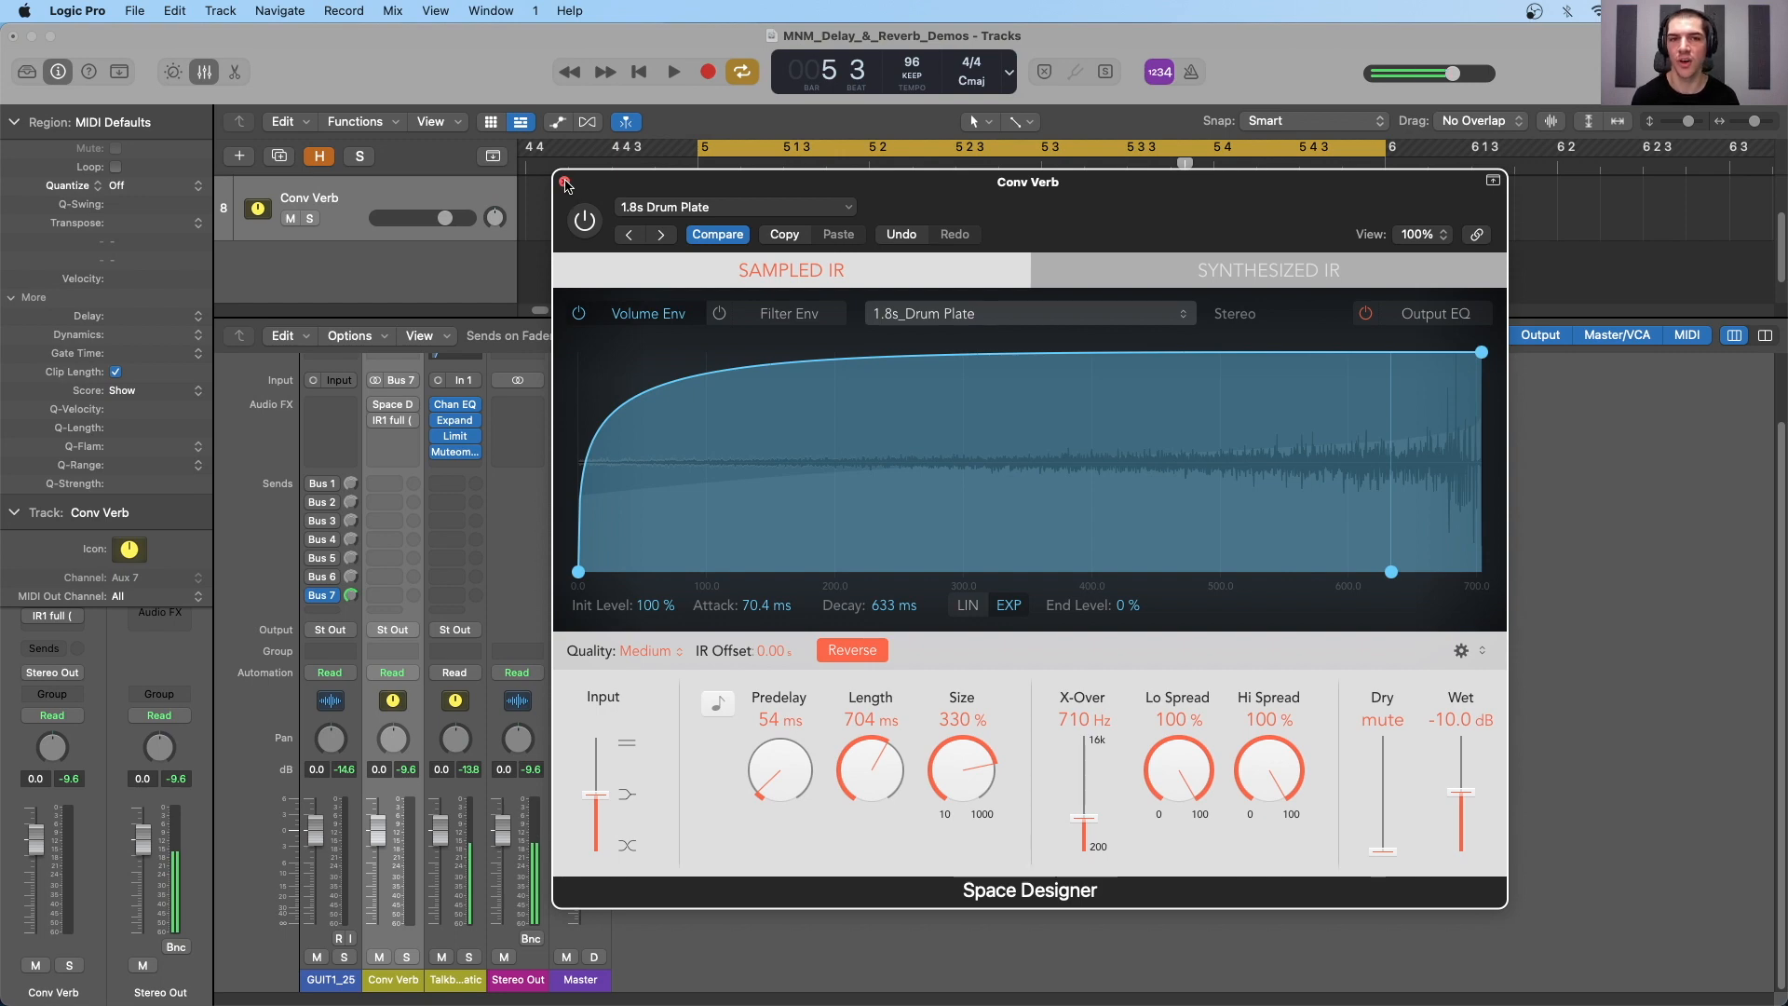
{"action": "left_click", "coordinate": [565, 183]}
{"action": "mouse_move", "coordinate": [377, 425]}
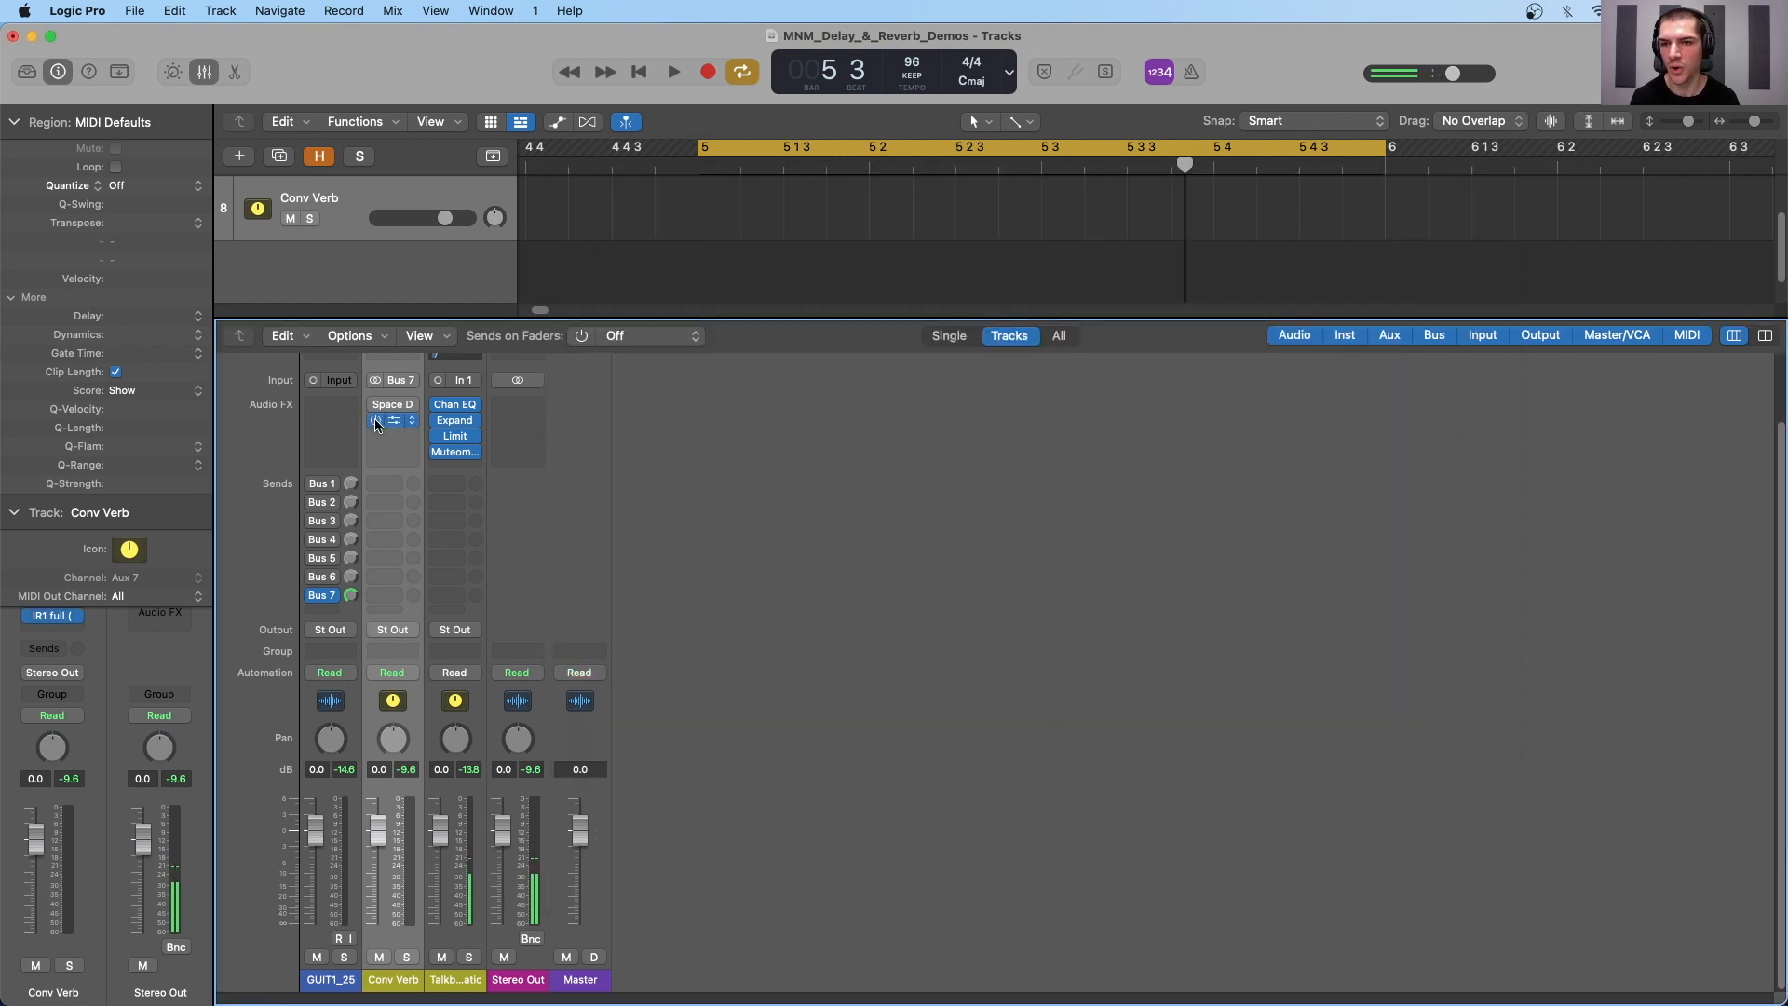
{"action": "left_click", "coordinate": [393, 423]}
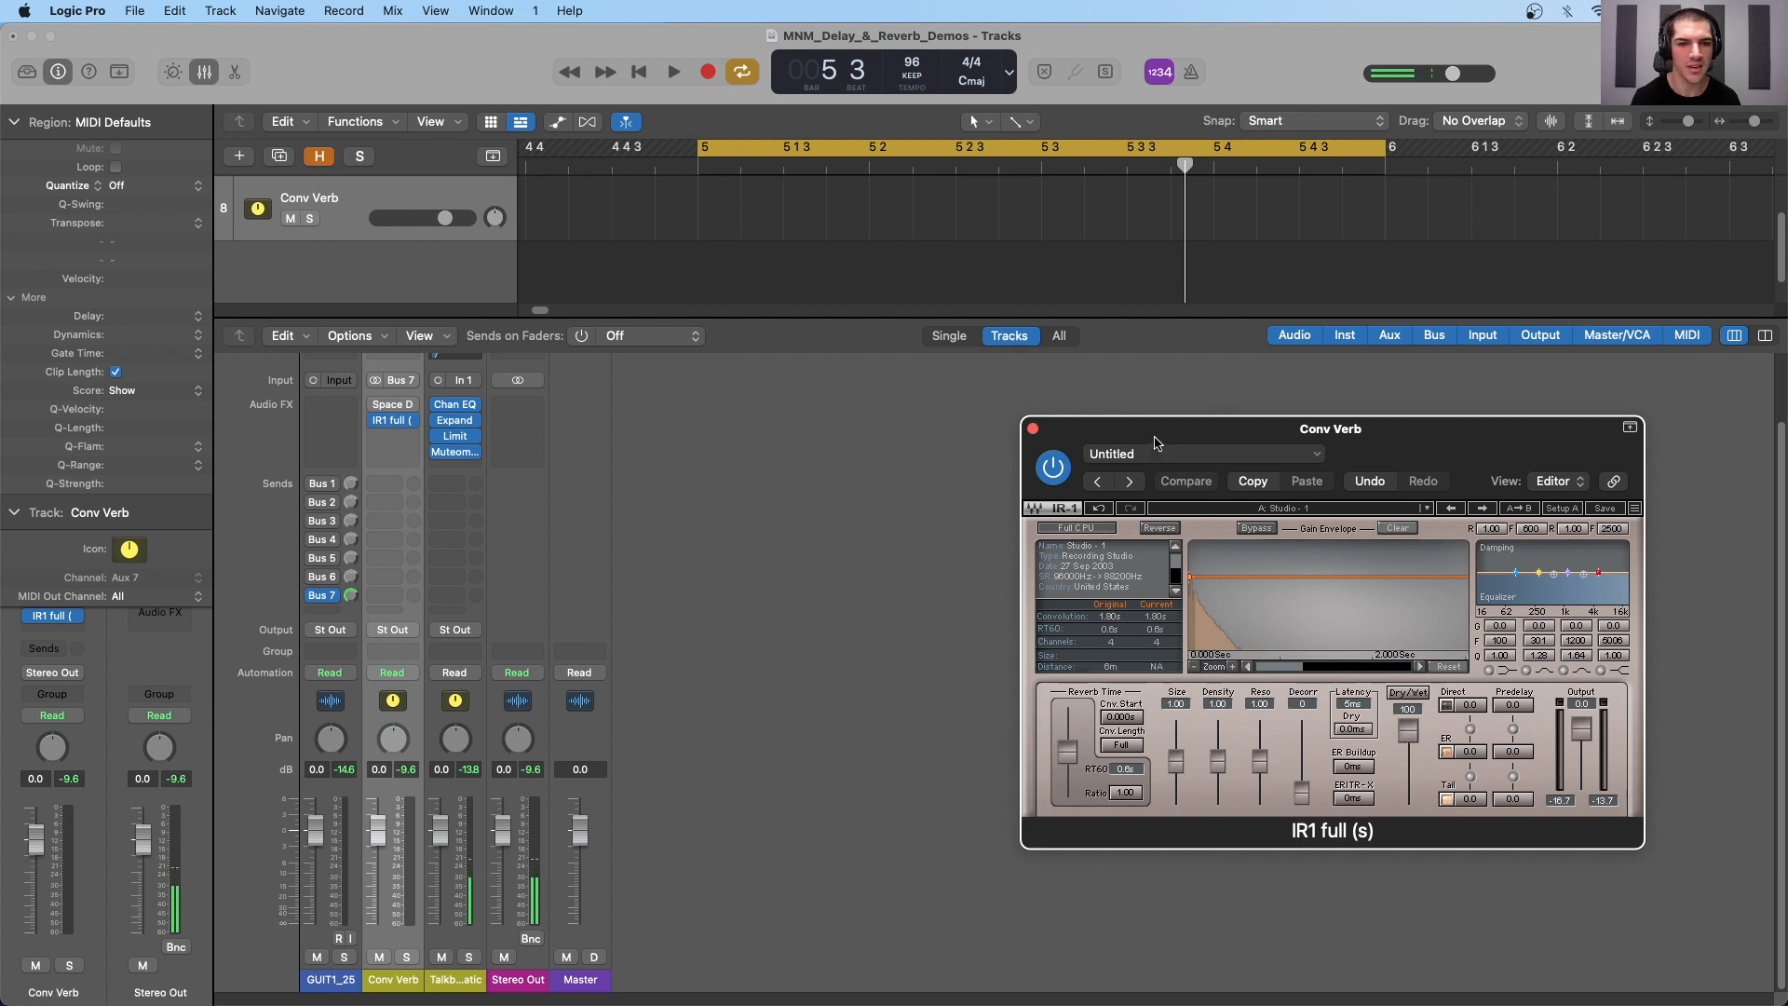
{"action": "left_click_drag", "start_coordinate": [1155, 441], "coordinate": [896, 367]}
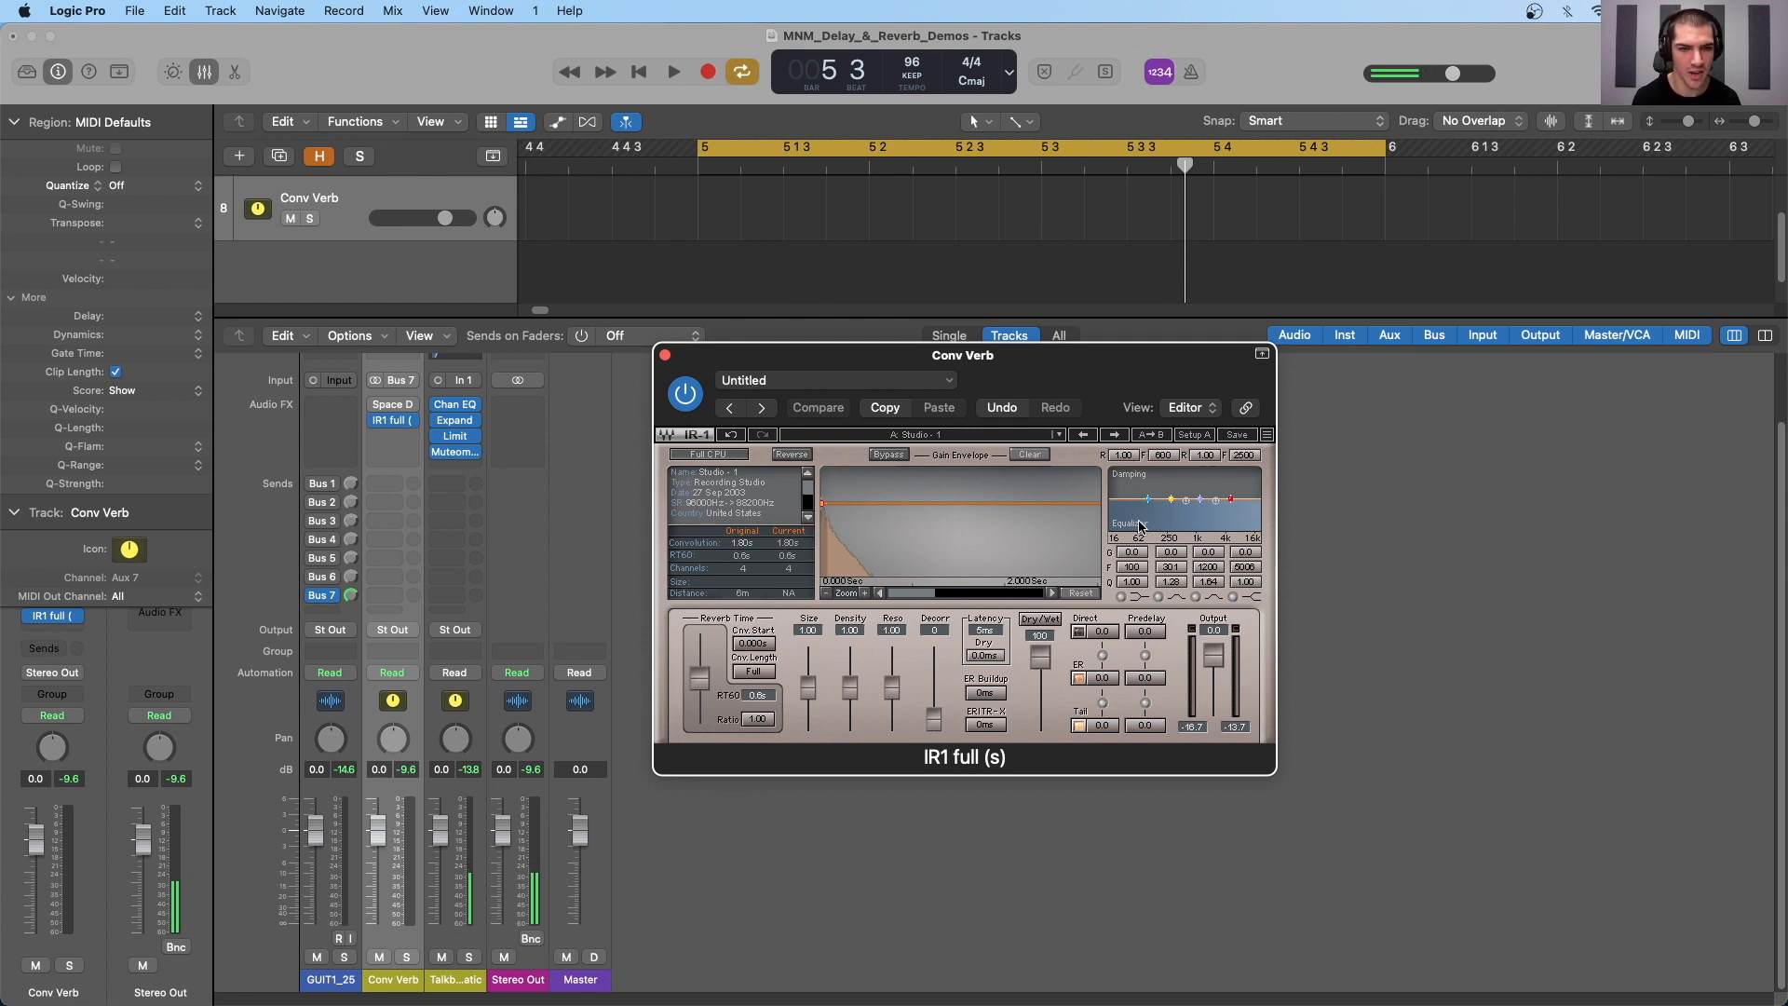
- Load only the impulse response of IR-1's Studio - 1 factory preset
{"action": "left_click", "coordinate": [862, 435]}
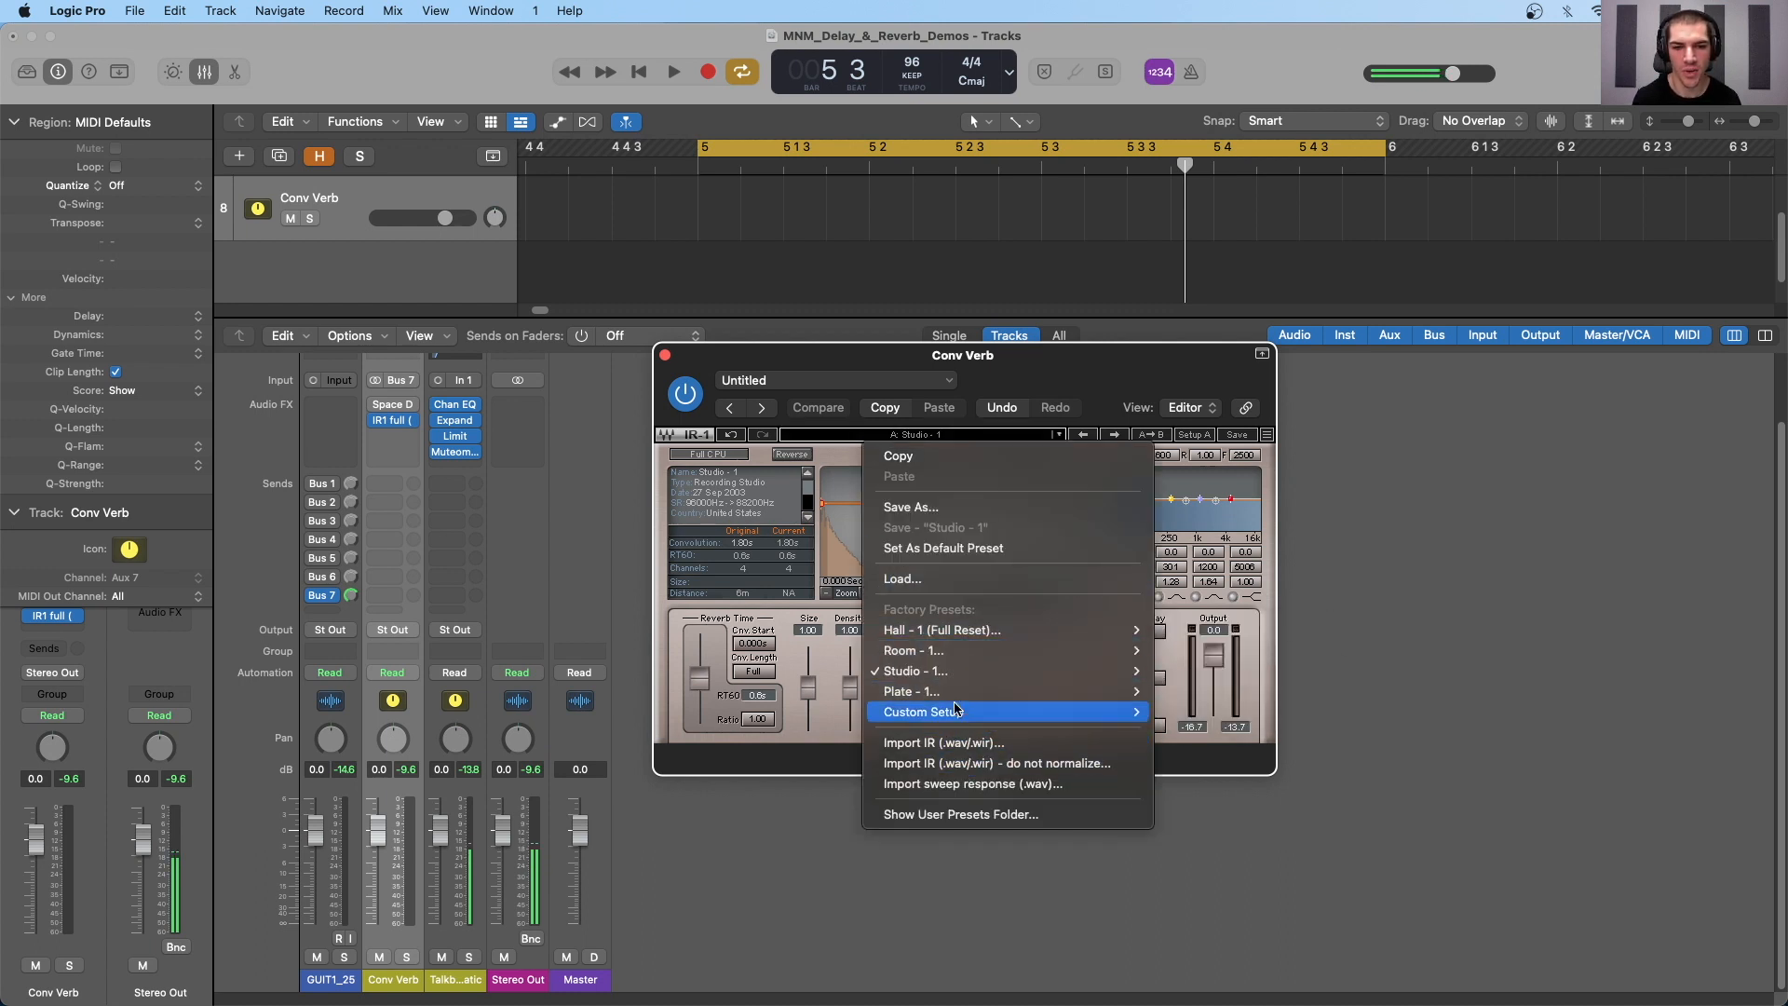
{"action": "mouse_move", "coordinate": [949, 713]}
{"action": "mouse_move", "coordinate": [962, 634]}
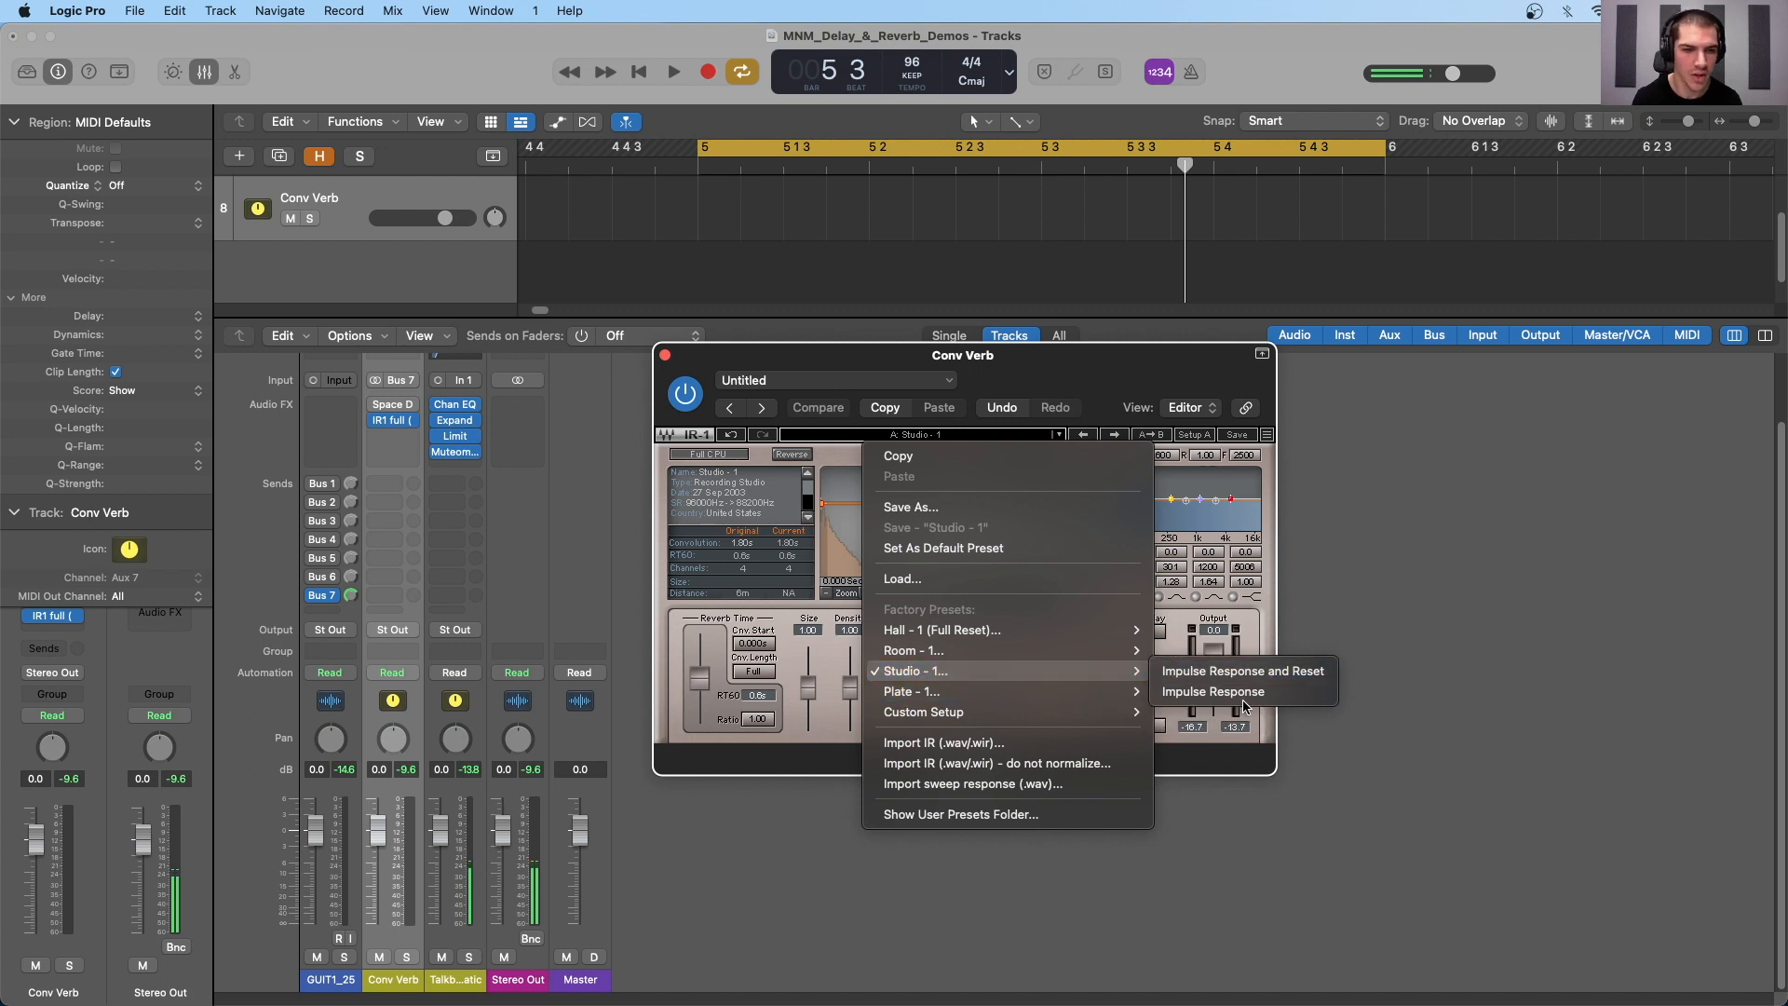
{"action": "left_click", "coordinate": [1243, 700]}
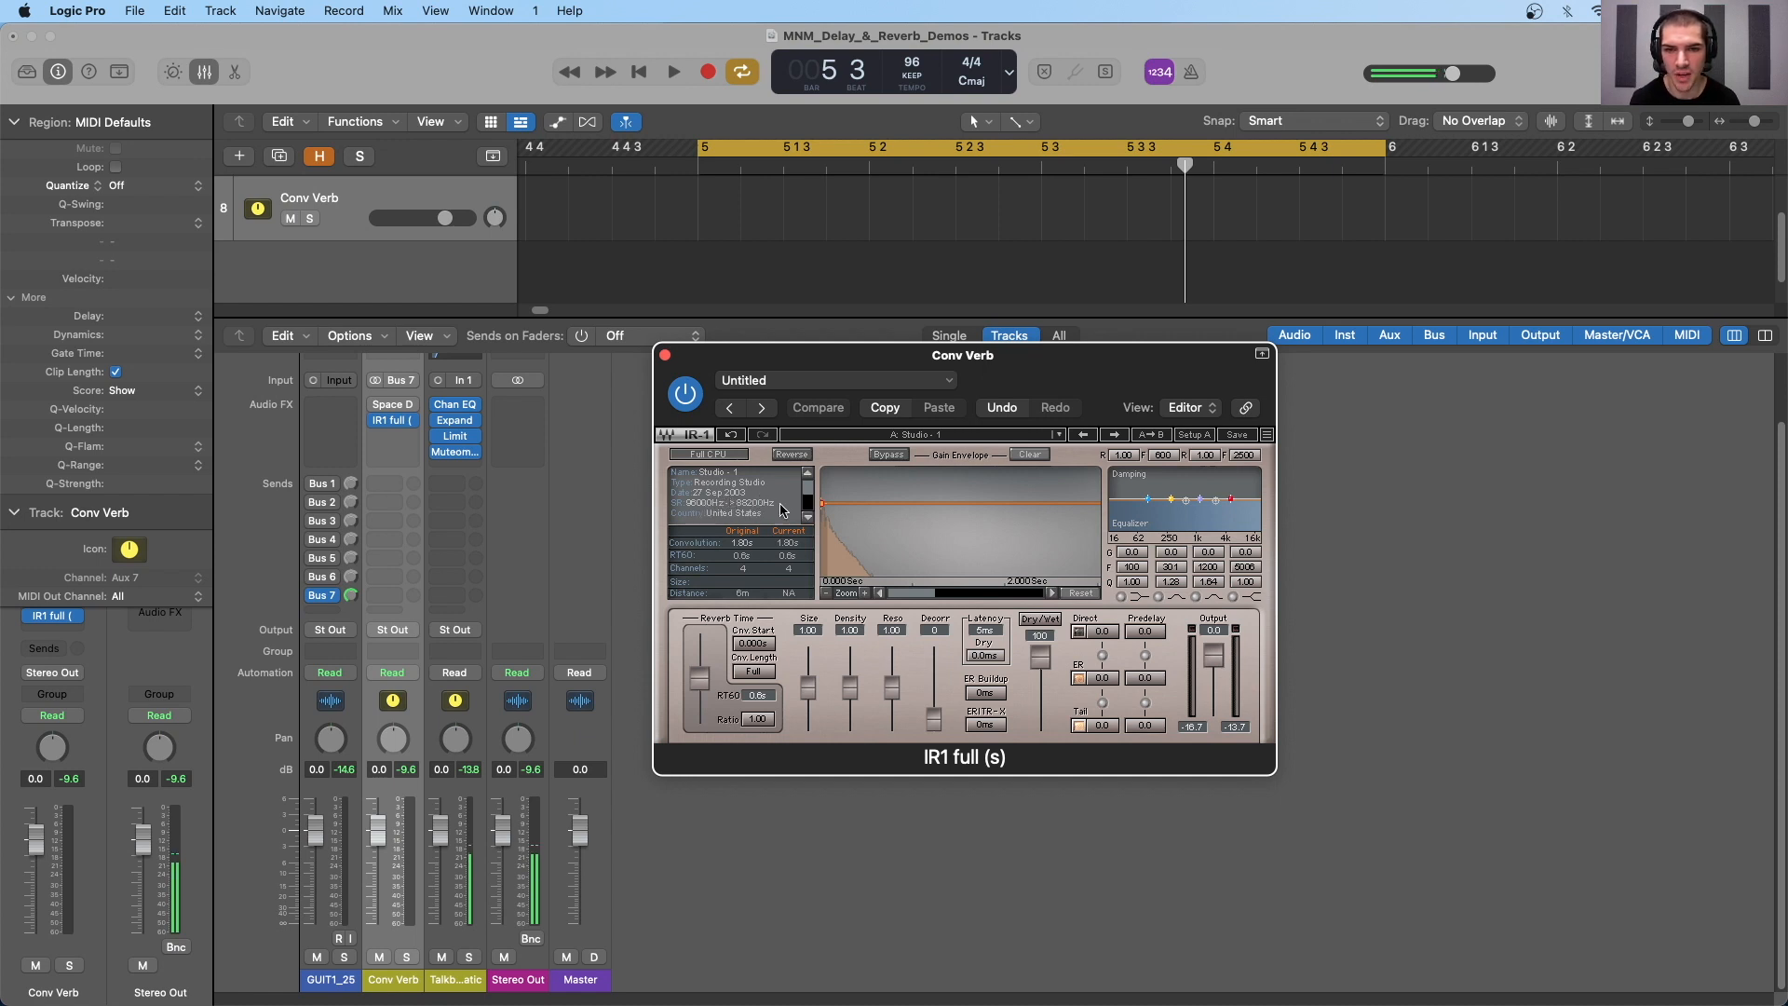
- Read through the recording details of the Studio - 1 impulse response, including its location, emitter and receiver, and return to the beginning
{"action": "left_click", "coordinate": [807, 518]}
{"action": "left_click", "coordinate": [807, 517]}
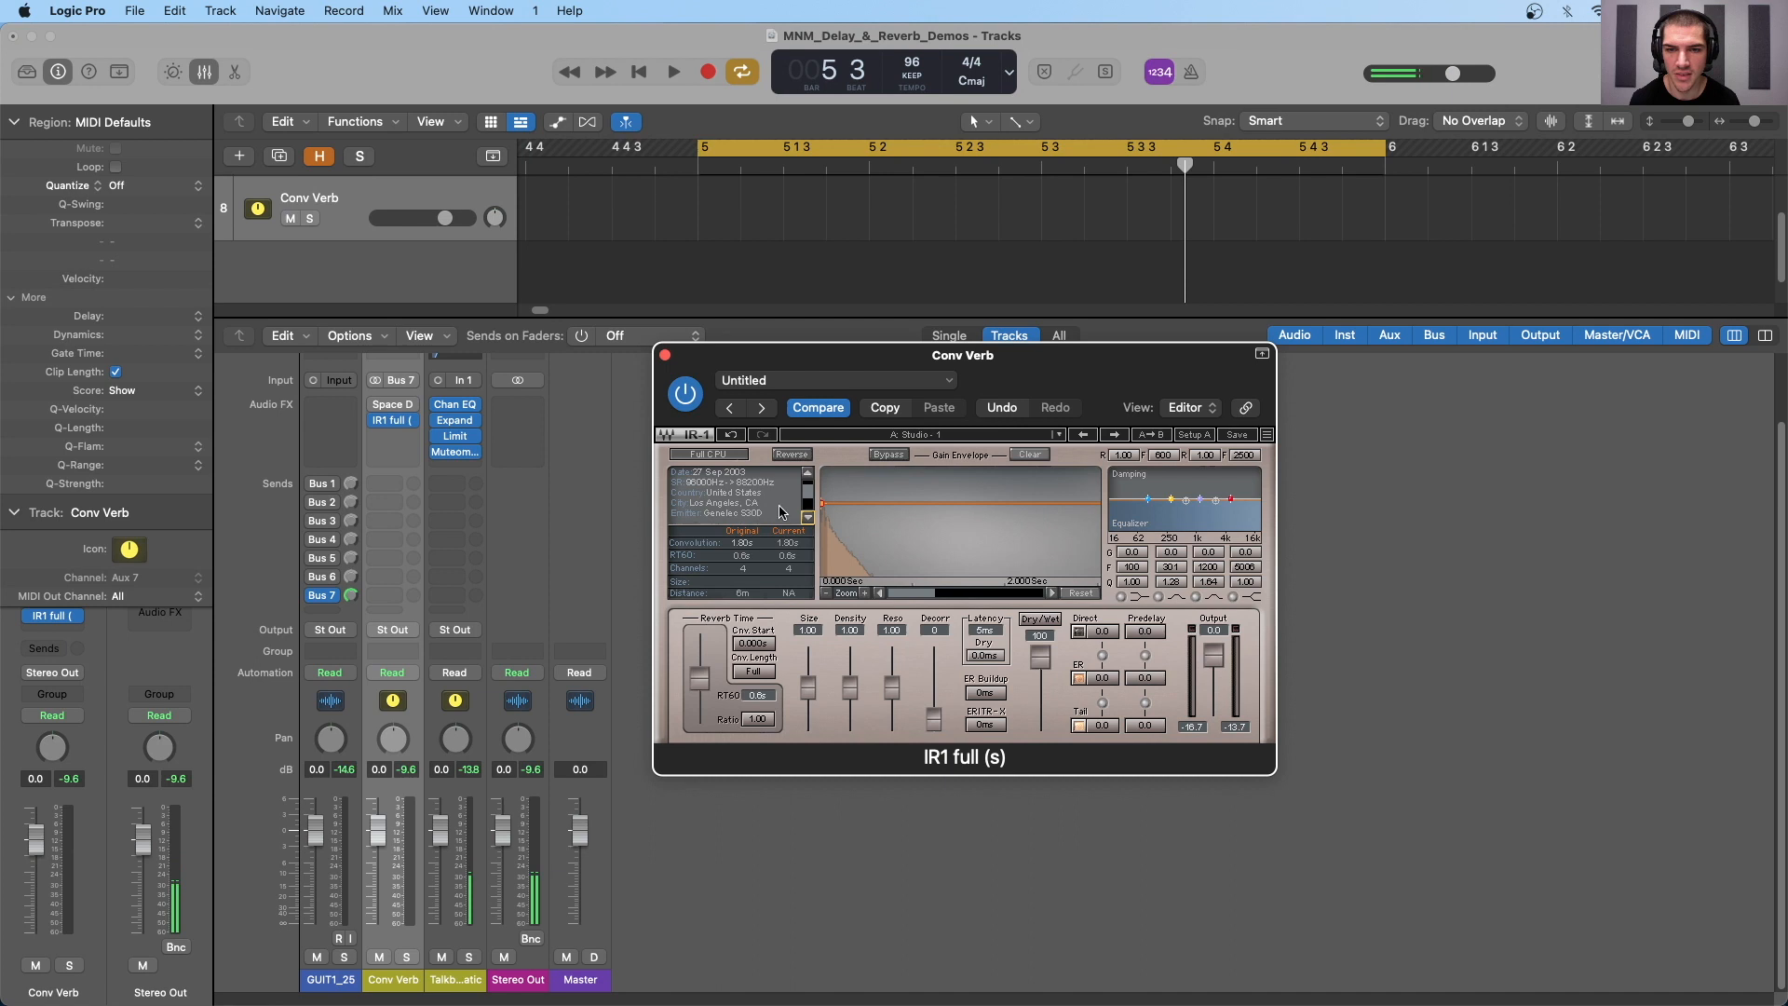
{"action": "left_click", "coordinate": [808, 518]}
{"action": "left_click", "coordinate": [807, 518]}
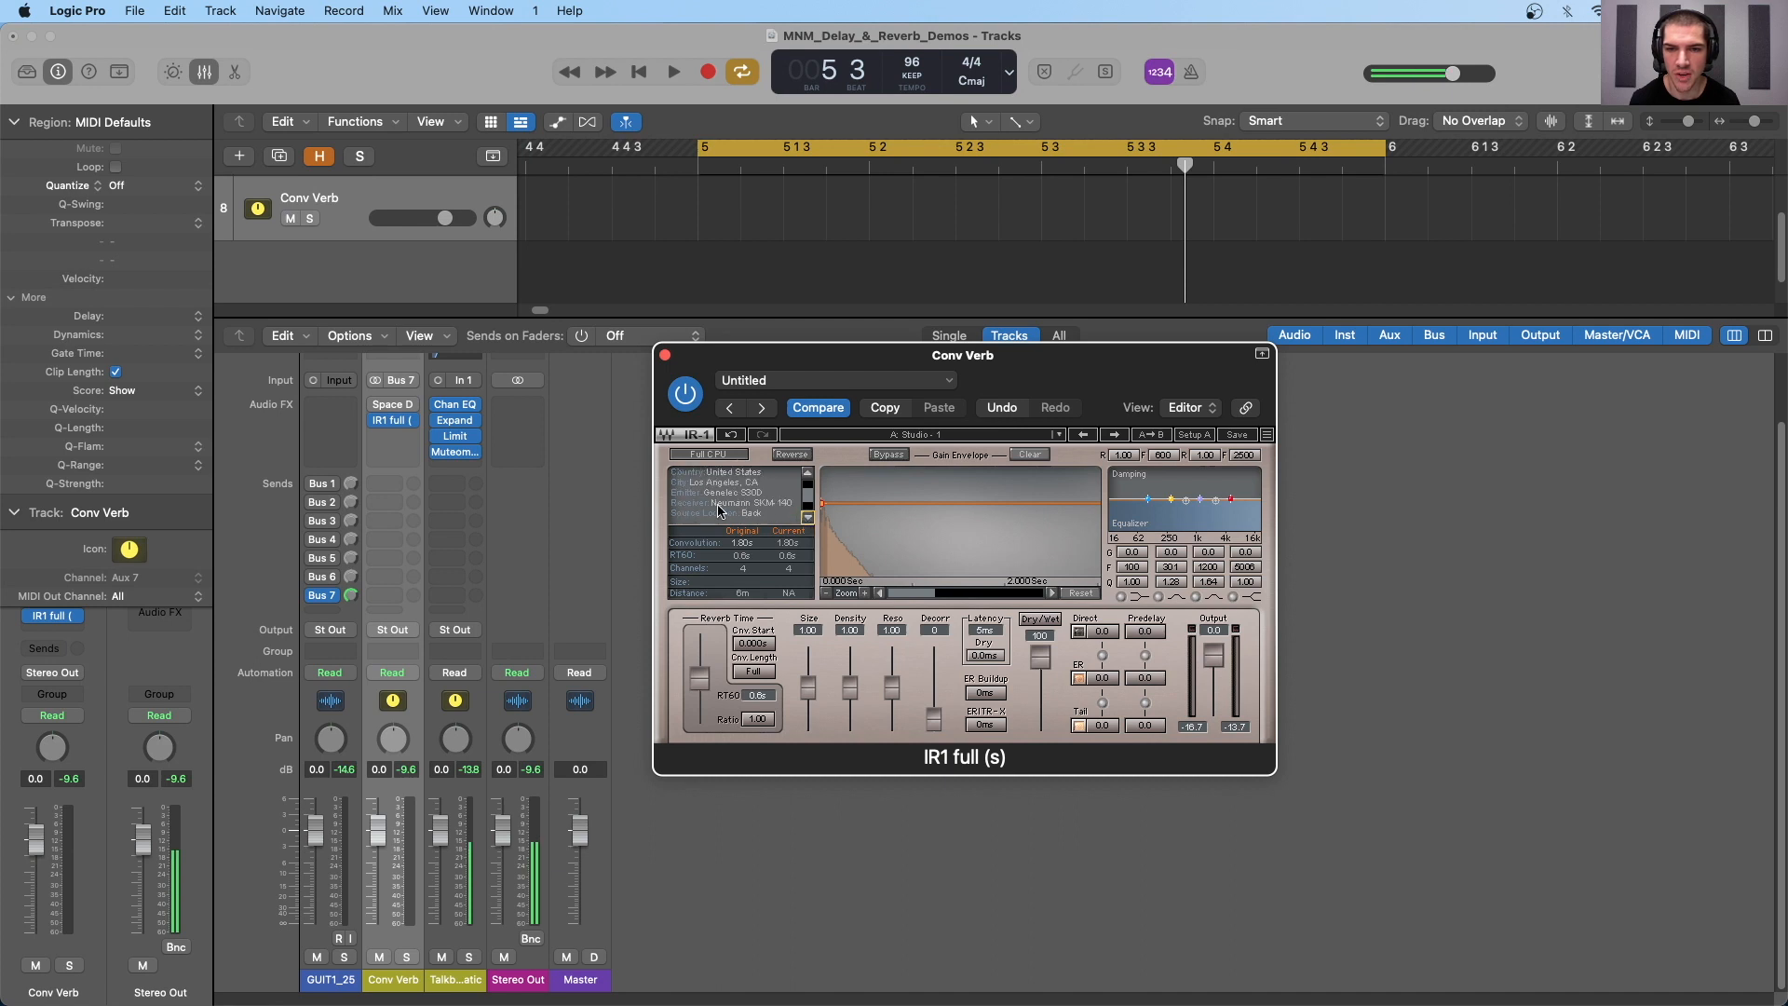
{"action": "left_click", "coordinate": [807, 518]}
{"action": "left_click", "coordinate": [808, 519]}
{"action": "left_click", "coordinate": [807, 519]}
{"action": "left_click", "coordinate": [807, 519]}
{"action": "left_click", "coordinate": [807, 518]}
{"action": "left_click_drag", "start_coordinate": [807, 501], "coordinate": [806, 469]}
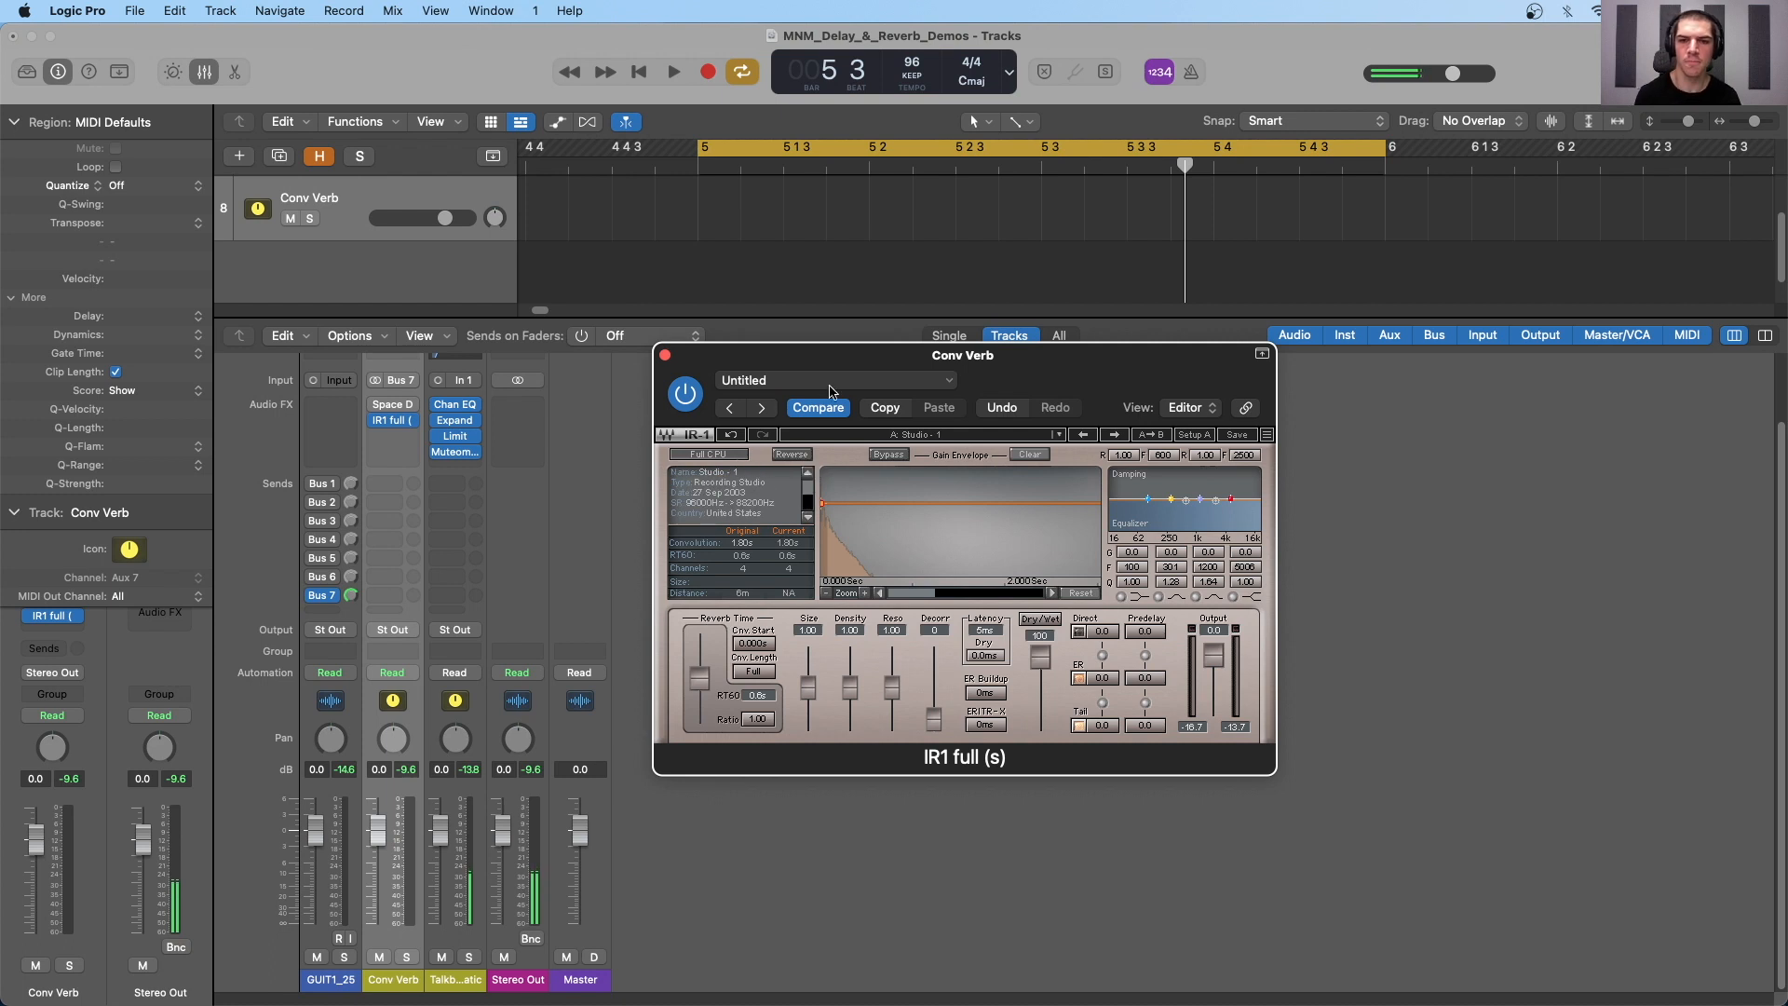
- During playback, try a reverb time ratio of 4.00, settle on 2.20, and lower the density to about 0.65
{"action": "left_click_drag", "start_coordinate": [862, 363], "coordinate": [885, 396]}
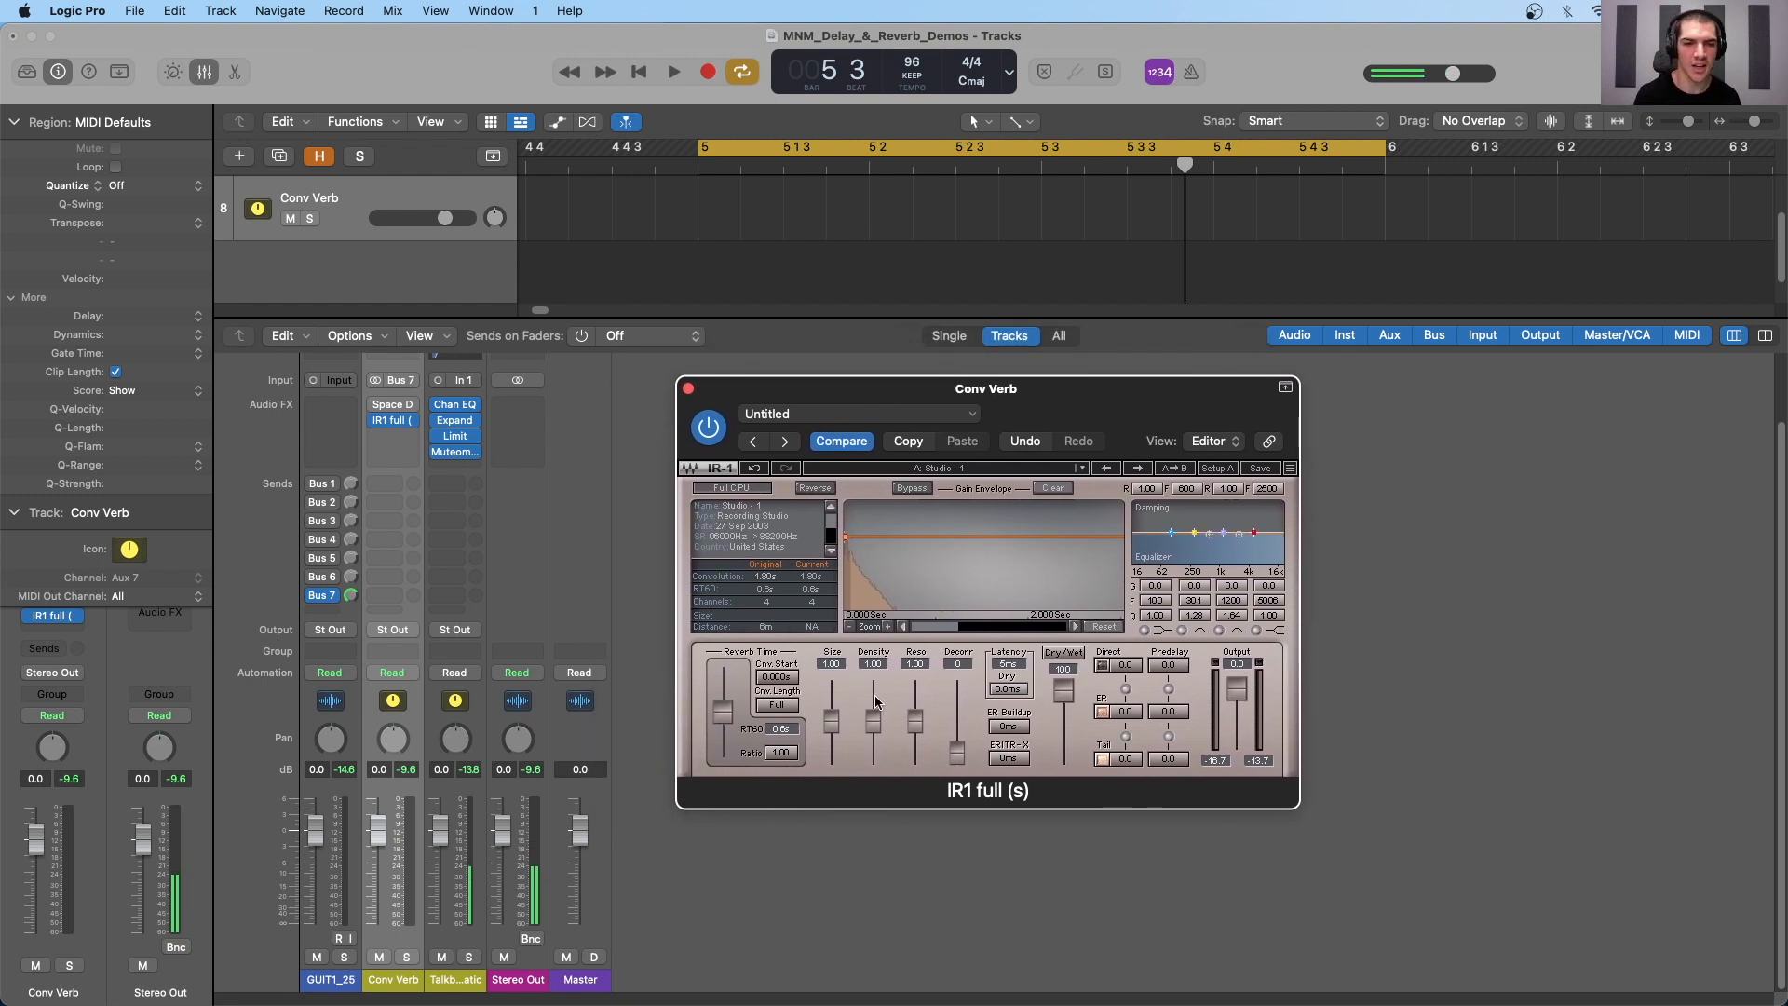
{"action": "key", "text": "space"}
{"action": "left_click_drag", "start_coordinate": [722, 715], "coordinate": [723, 677]}
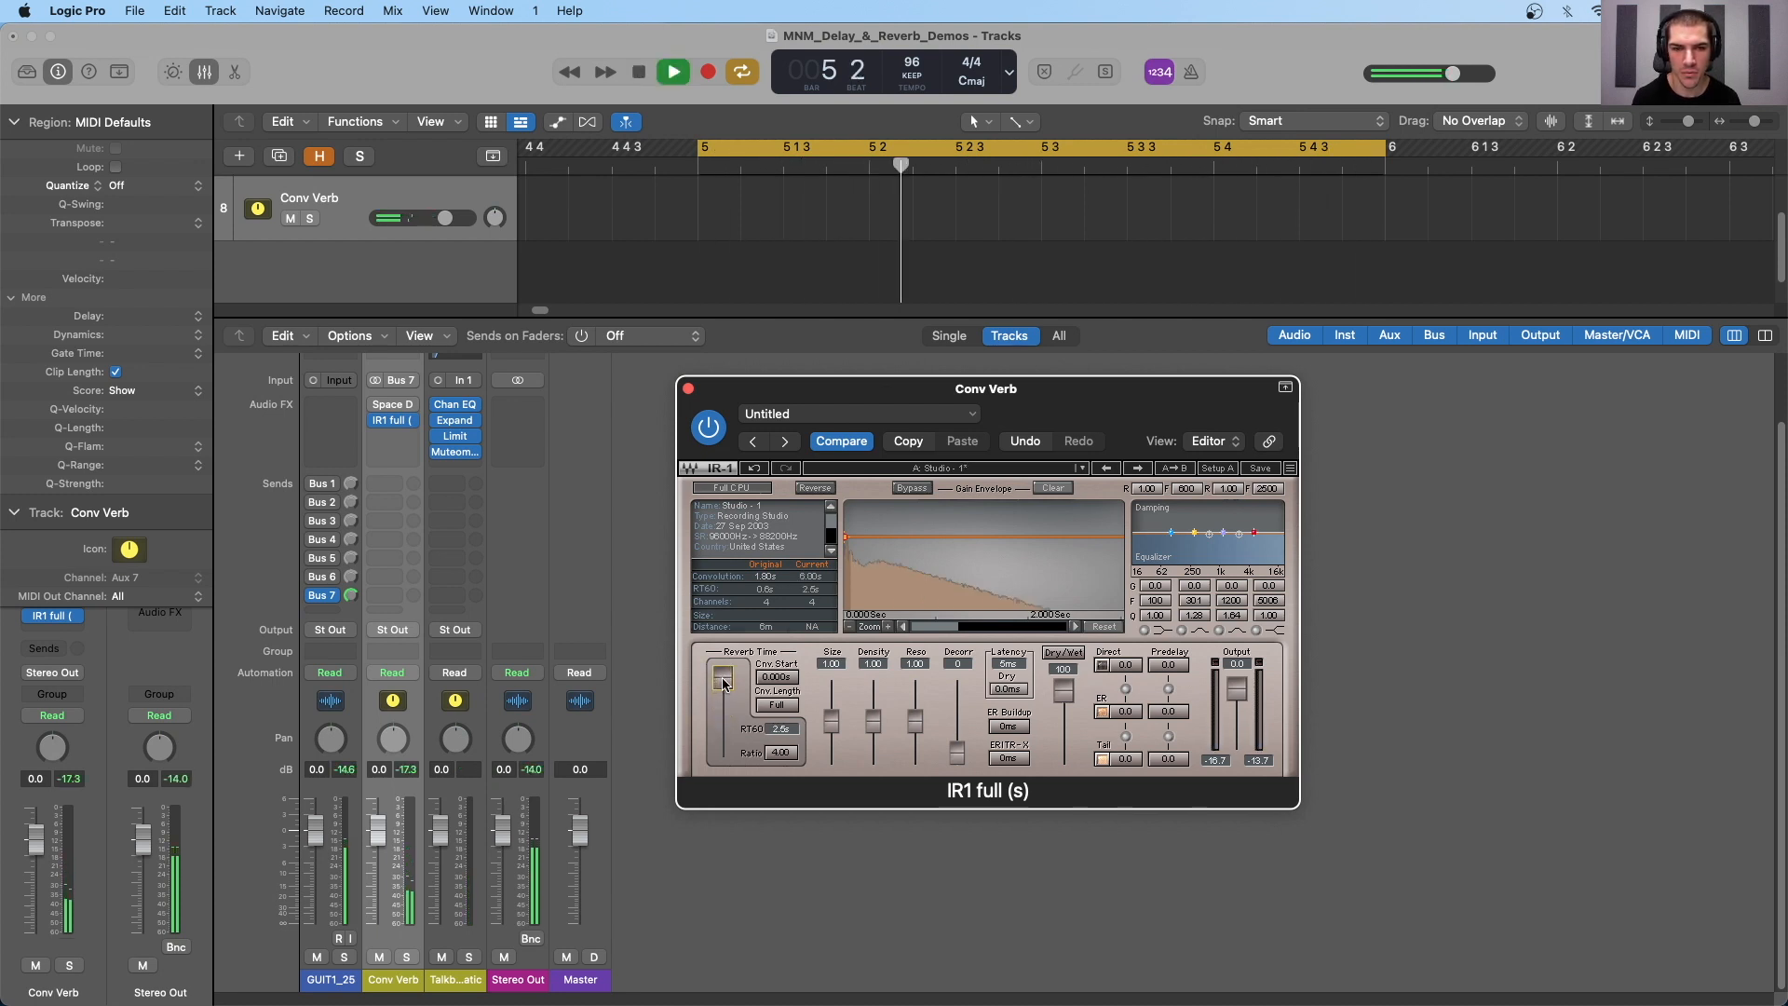
{"action": "left_click_drag", "start_coordinate": [724, 683], "coordinate": [724, 692]}
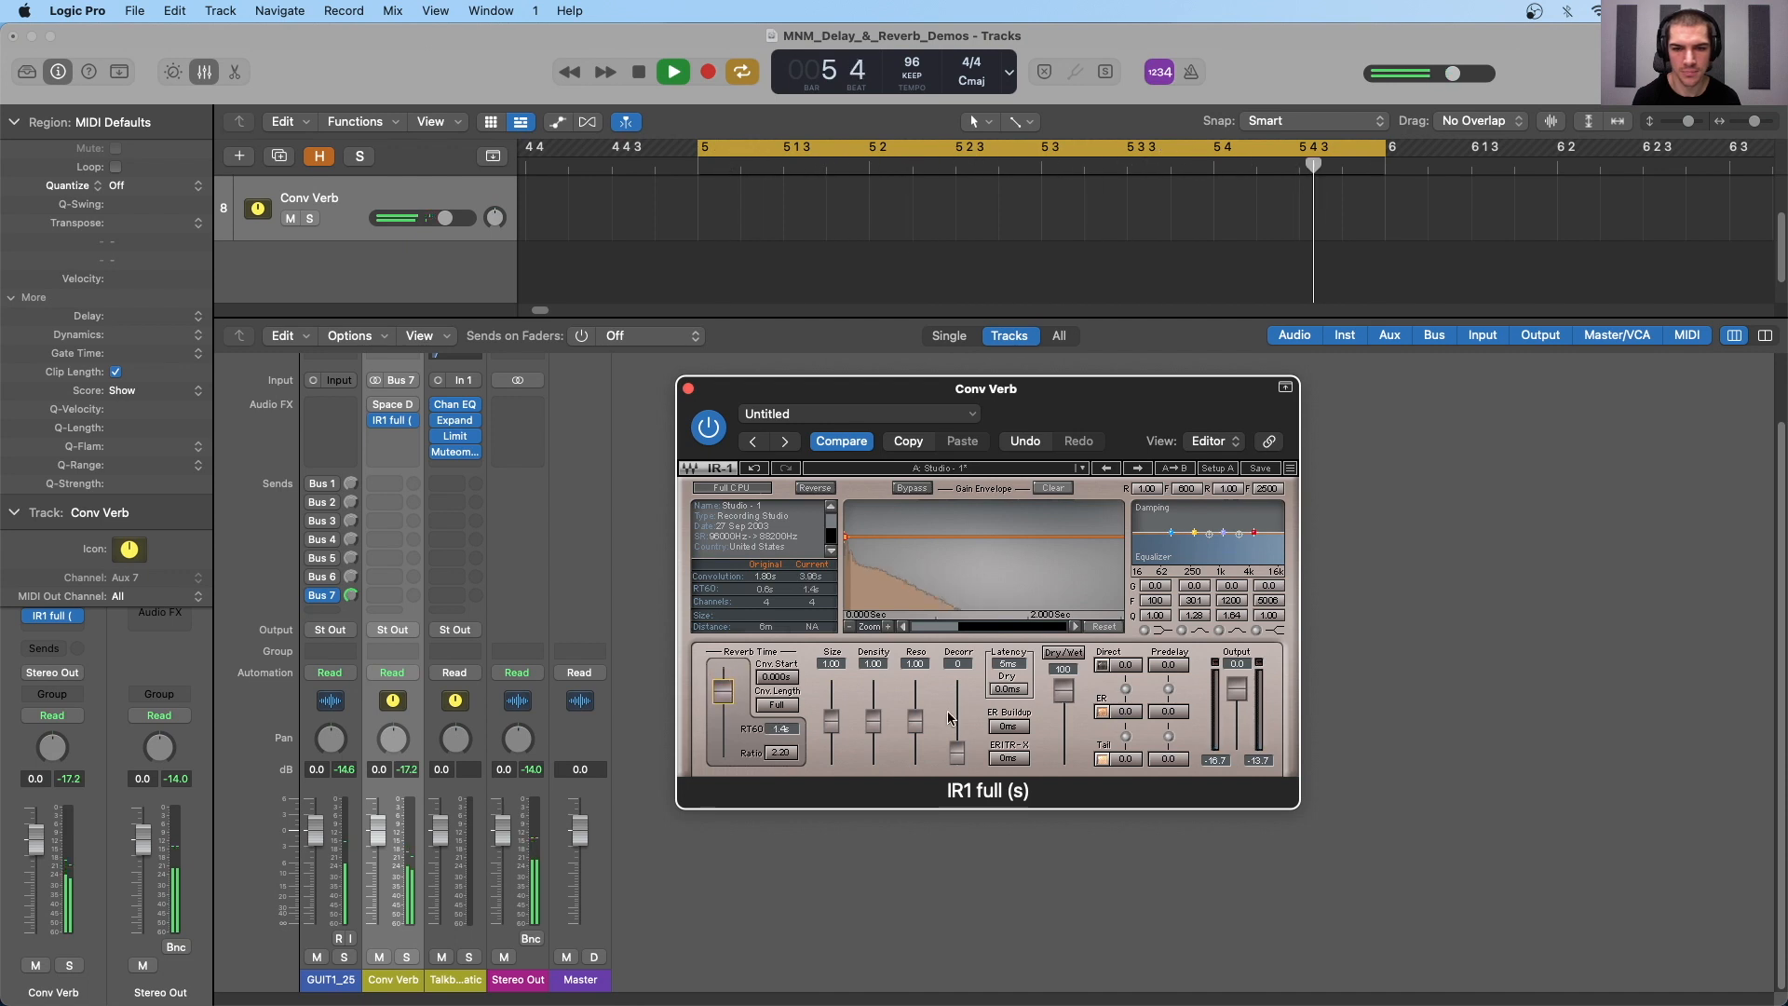
{"action": "mouse_move", "coordinate": [872, 720]}
{"action": "left_mouse_down"}
{"action": "mouse_move", "coordinate": [872, 693]}
{"action": "mouse_move", "coordinate": [873, 735]}
{"action": "left_mouse_up"}
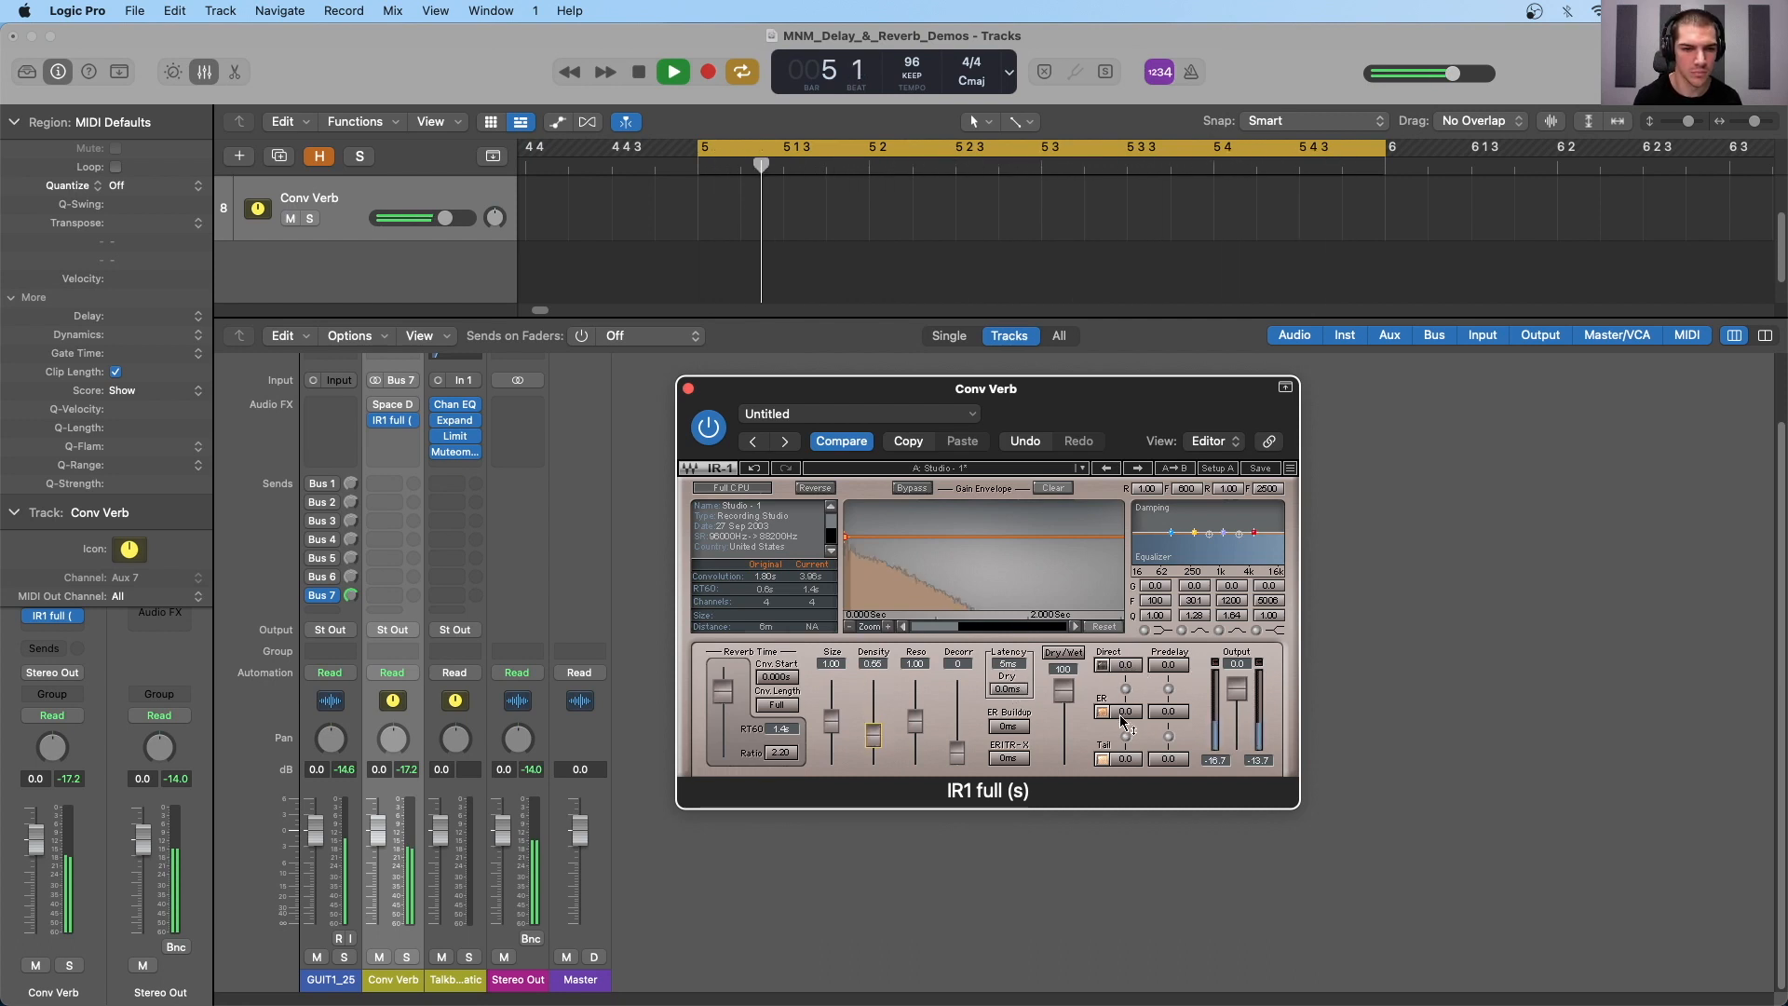
{"action": "key", "text": "space"}
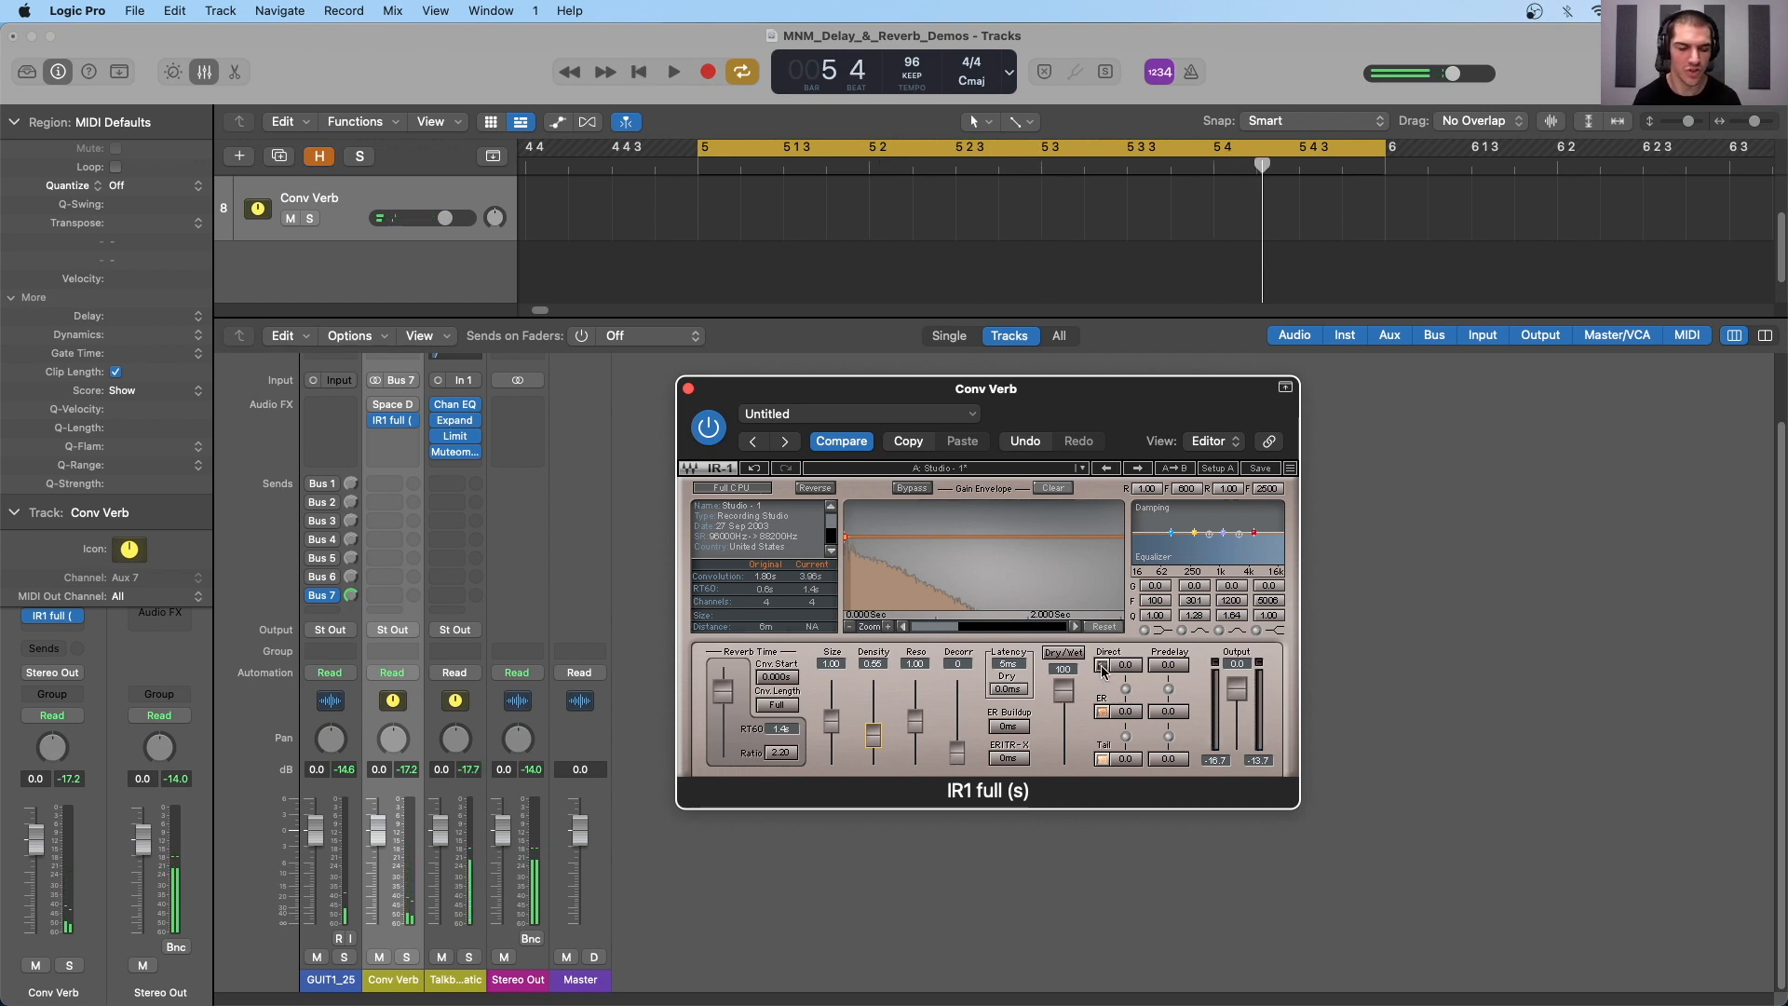
- Try toggling IR-1's direct sound, early reflections (ER) and tail individually
{"action": "left_click", "coordinate": [1103, 665]}
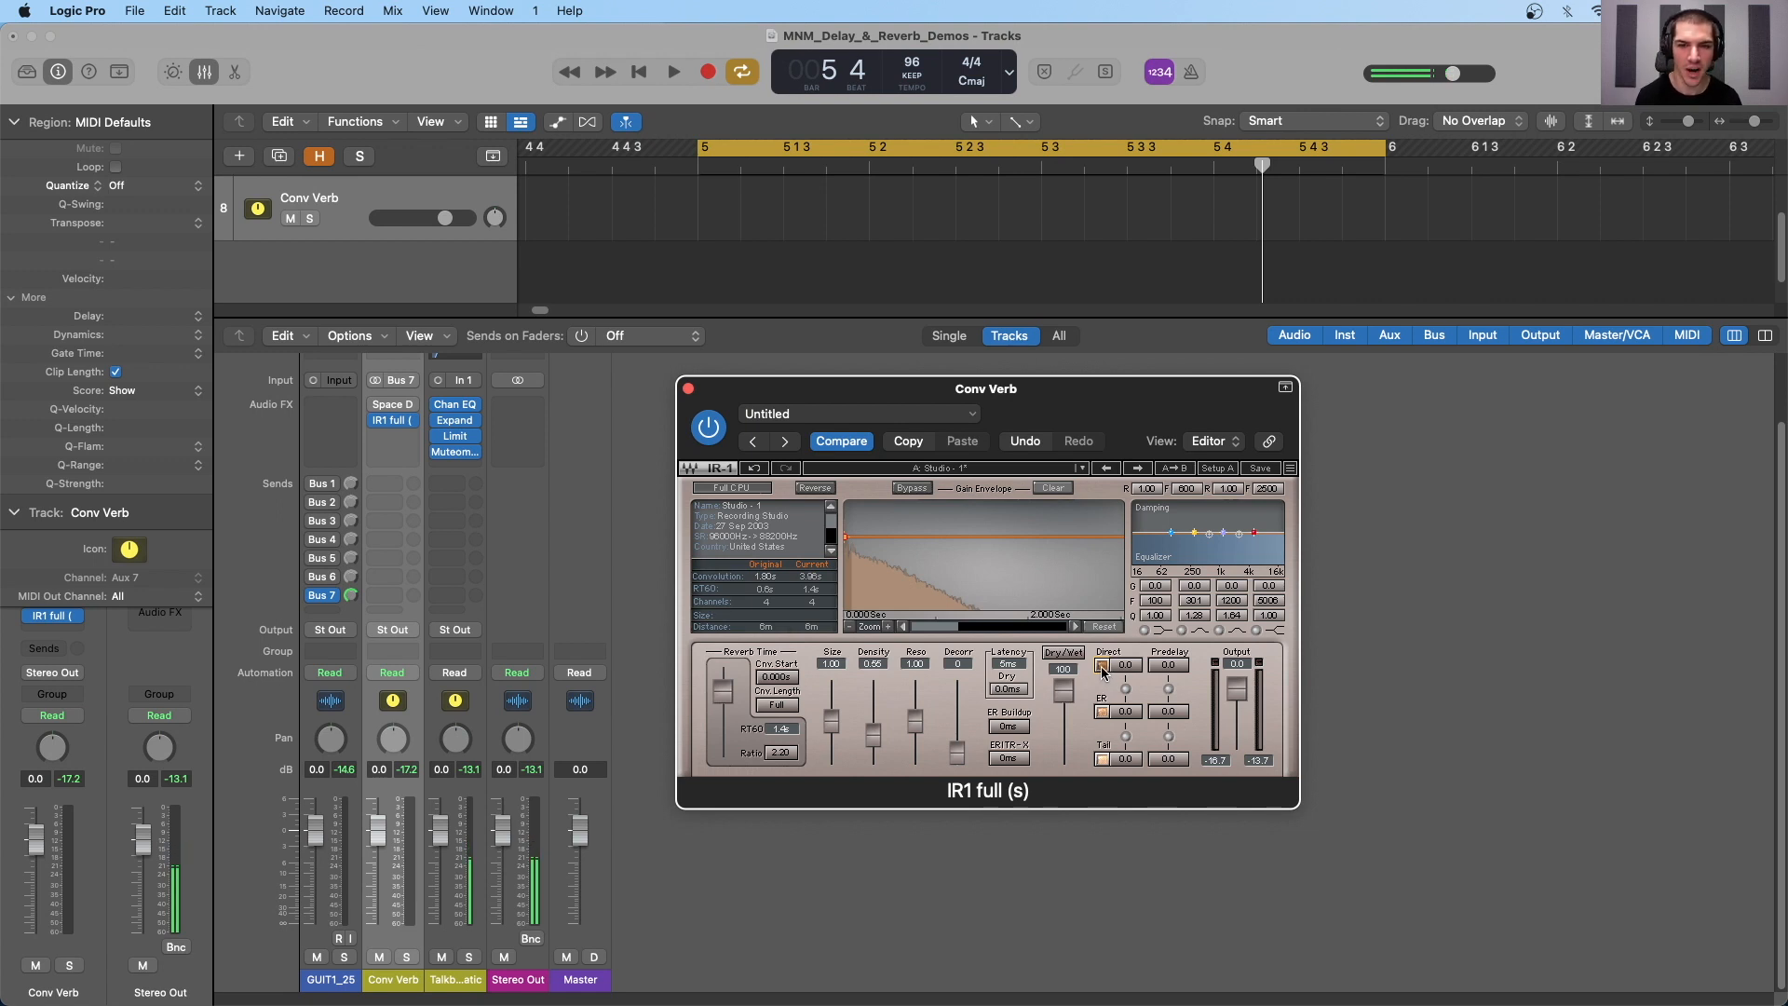
{"action": "left_click", "coordinate": [1103, 712]}
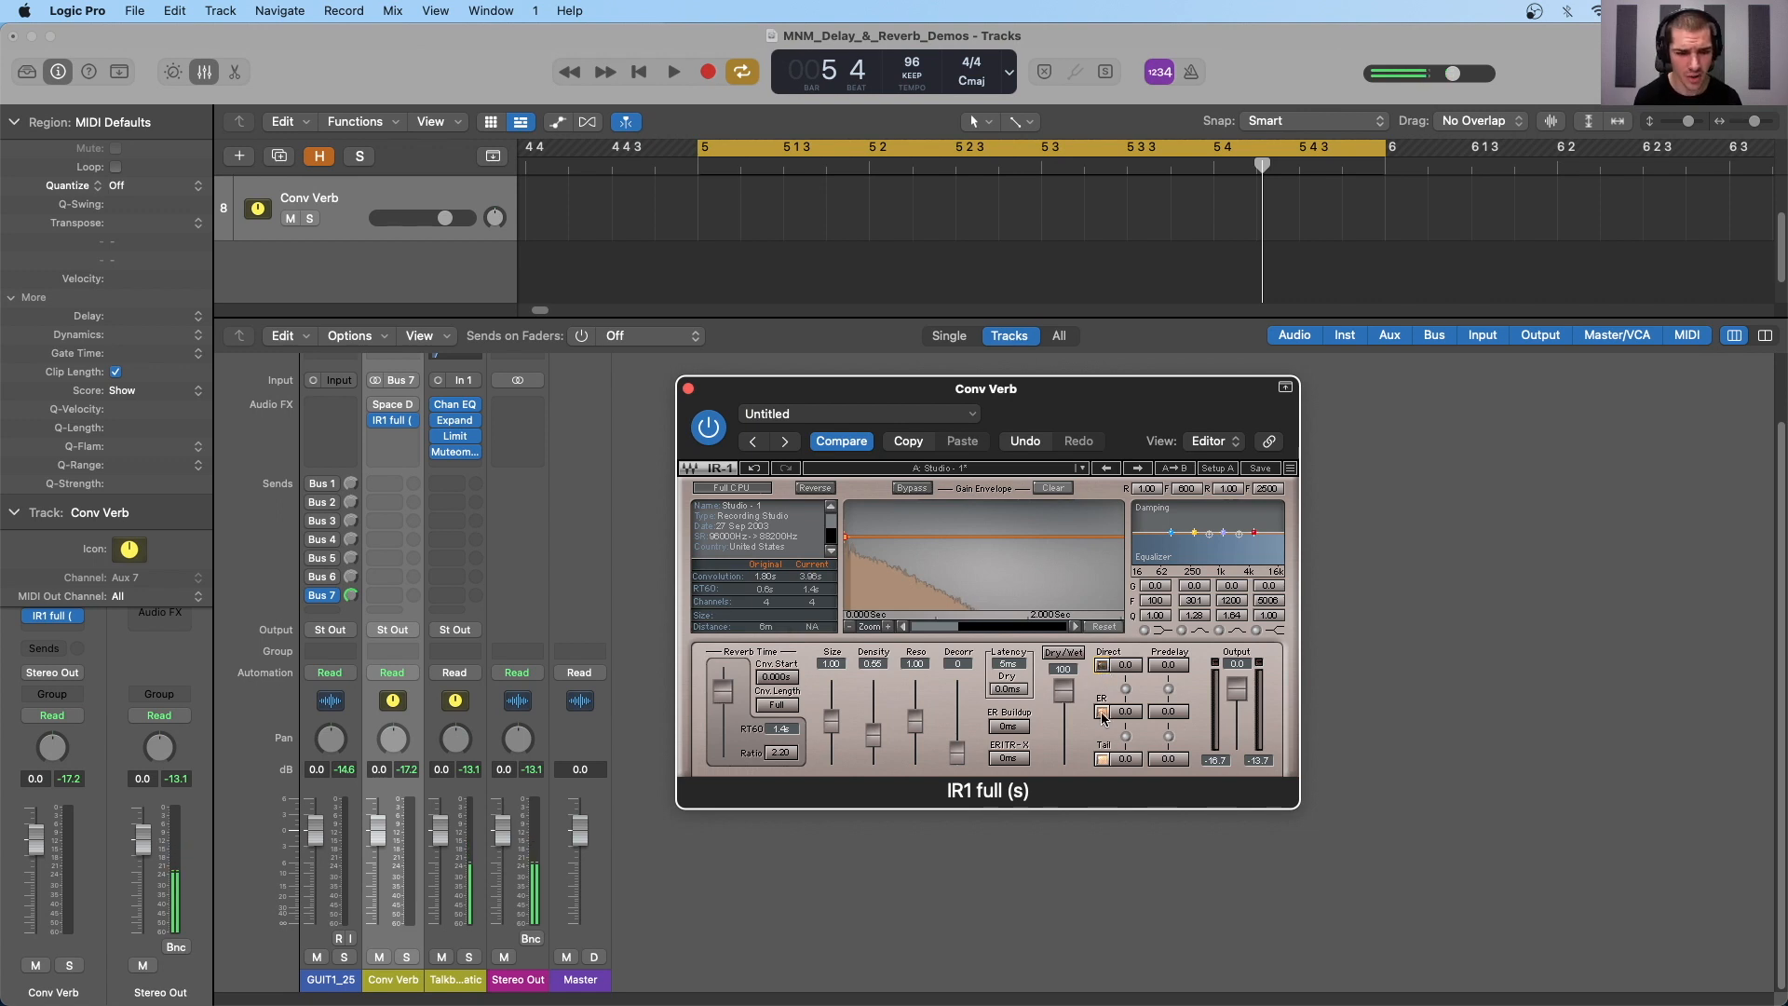
{"action": "left_click", "coordinate": [1103, 760]}
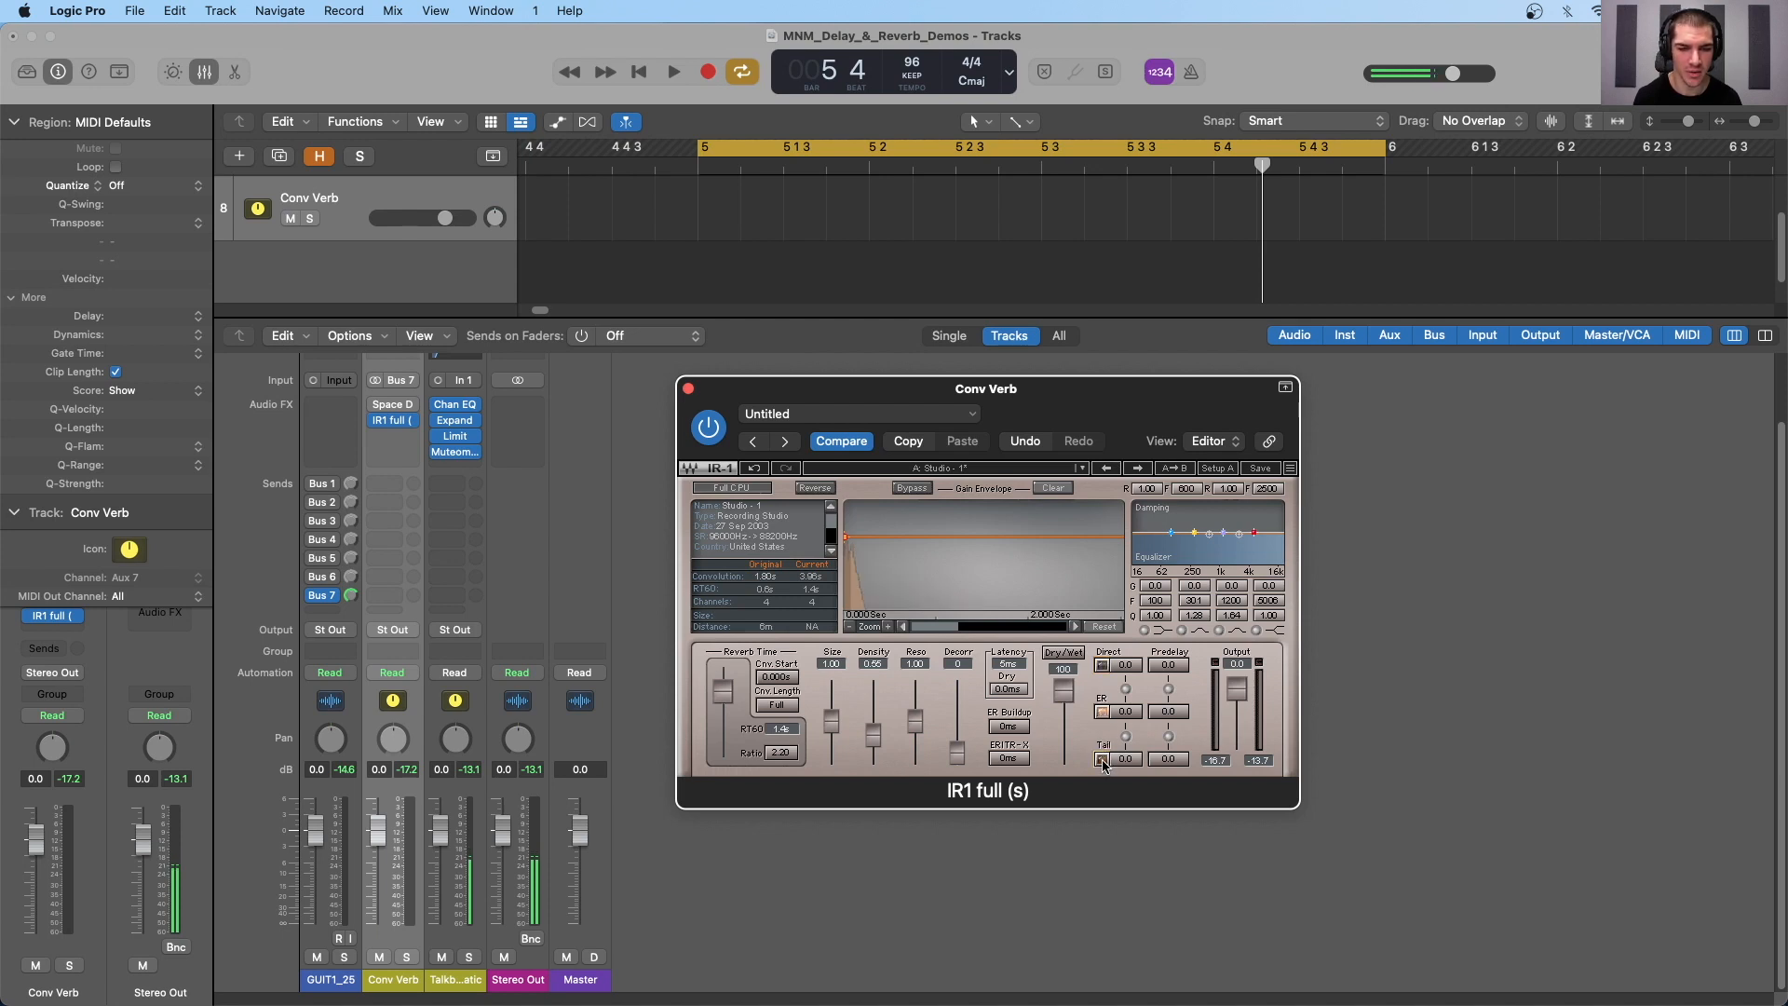
{"action": "left_click", "coordinate": [1103, 759]}
{"action": "left_click", "coordinate": [1103, 712]}
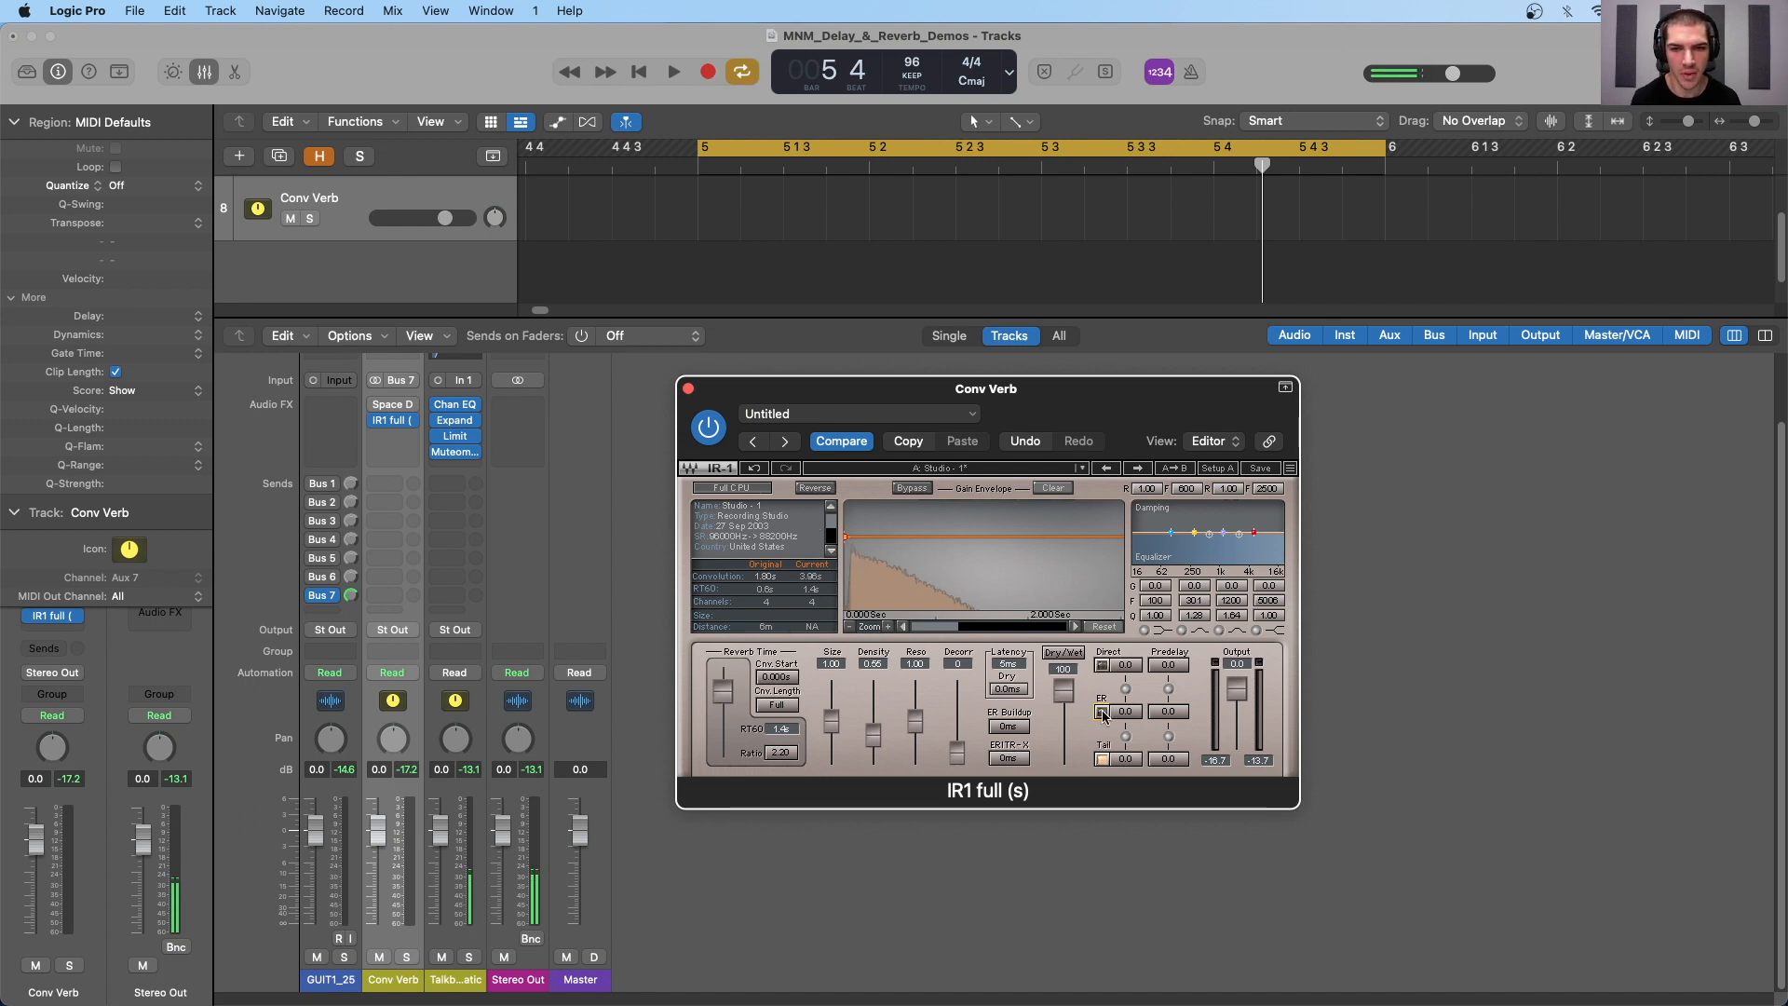
- Load the Plate - 1 factory preset with impulse response and reset, and audition it with a short playback
{"action": "left_click", "coordinate": [917, 468]}
{"action": "mouse_move", "coordinate": [976, 728]}
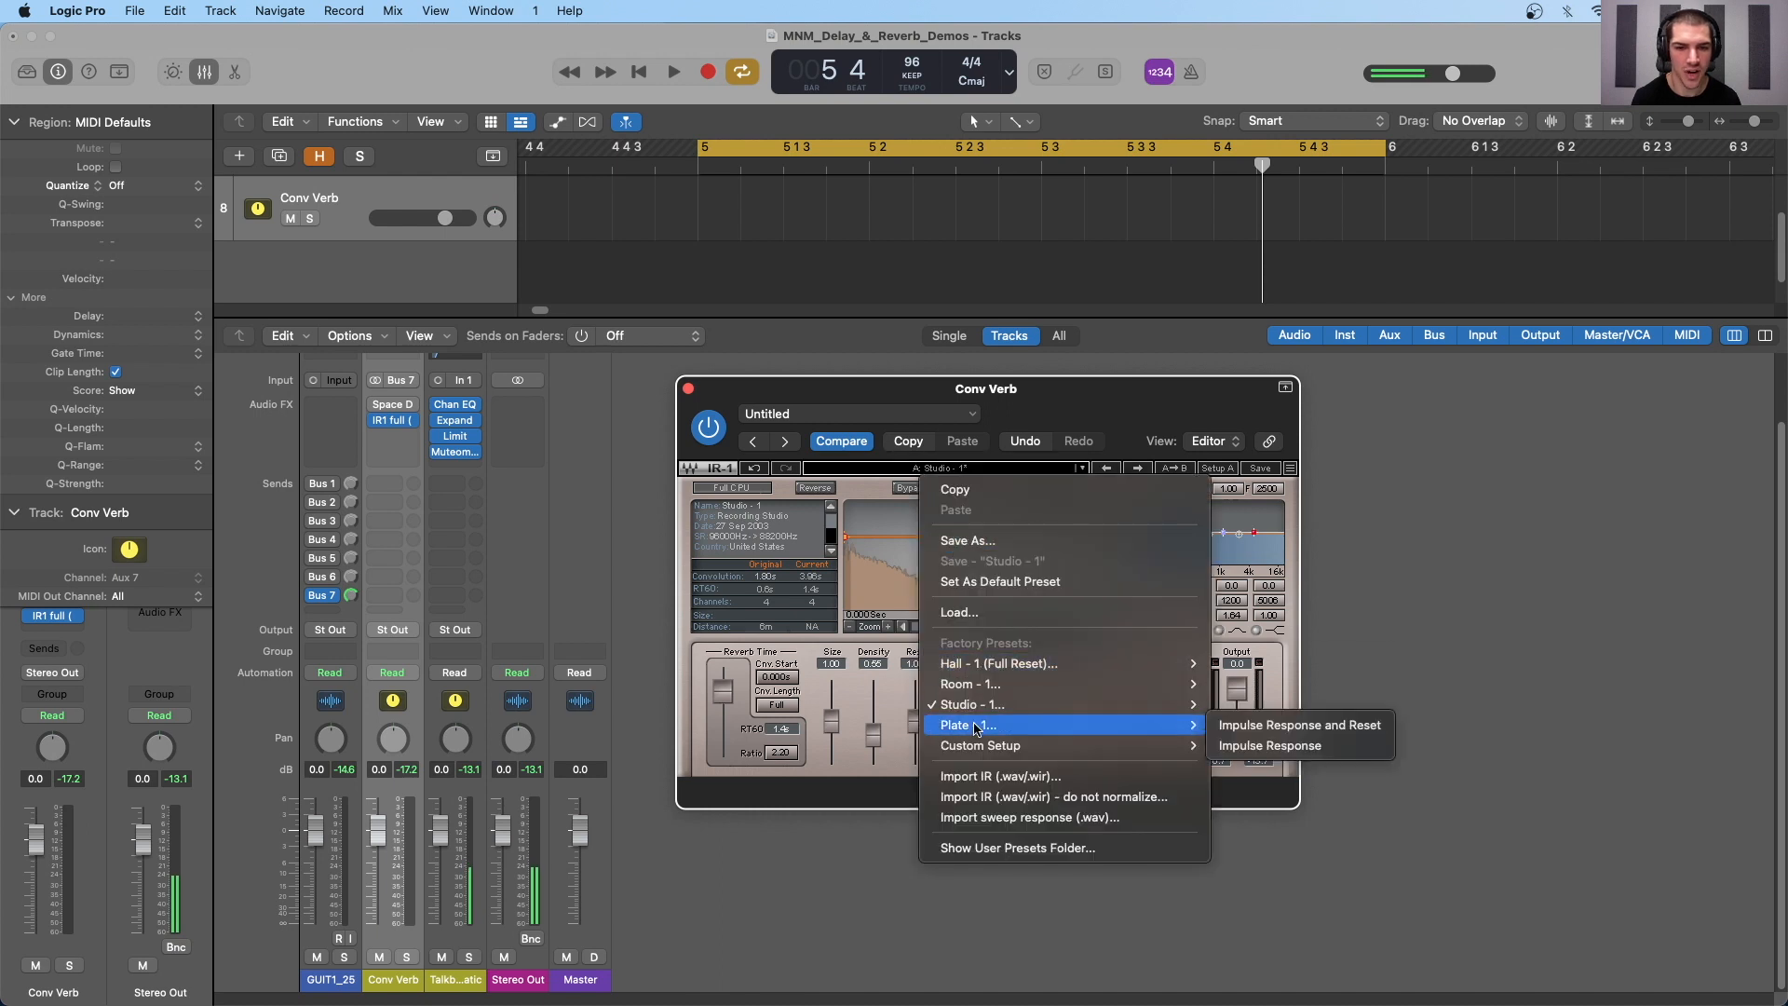
{"action": "left_click", "coordinate": [1259, 726]}
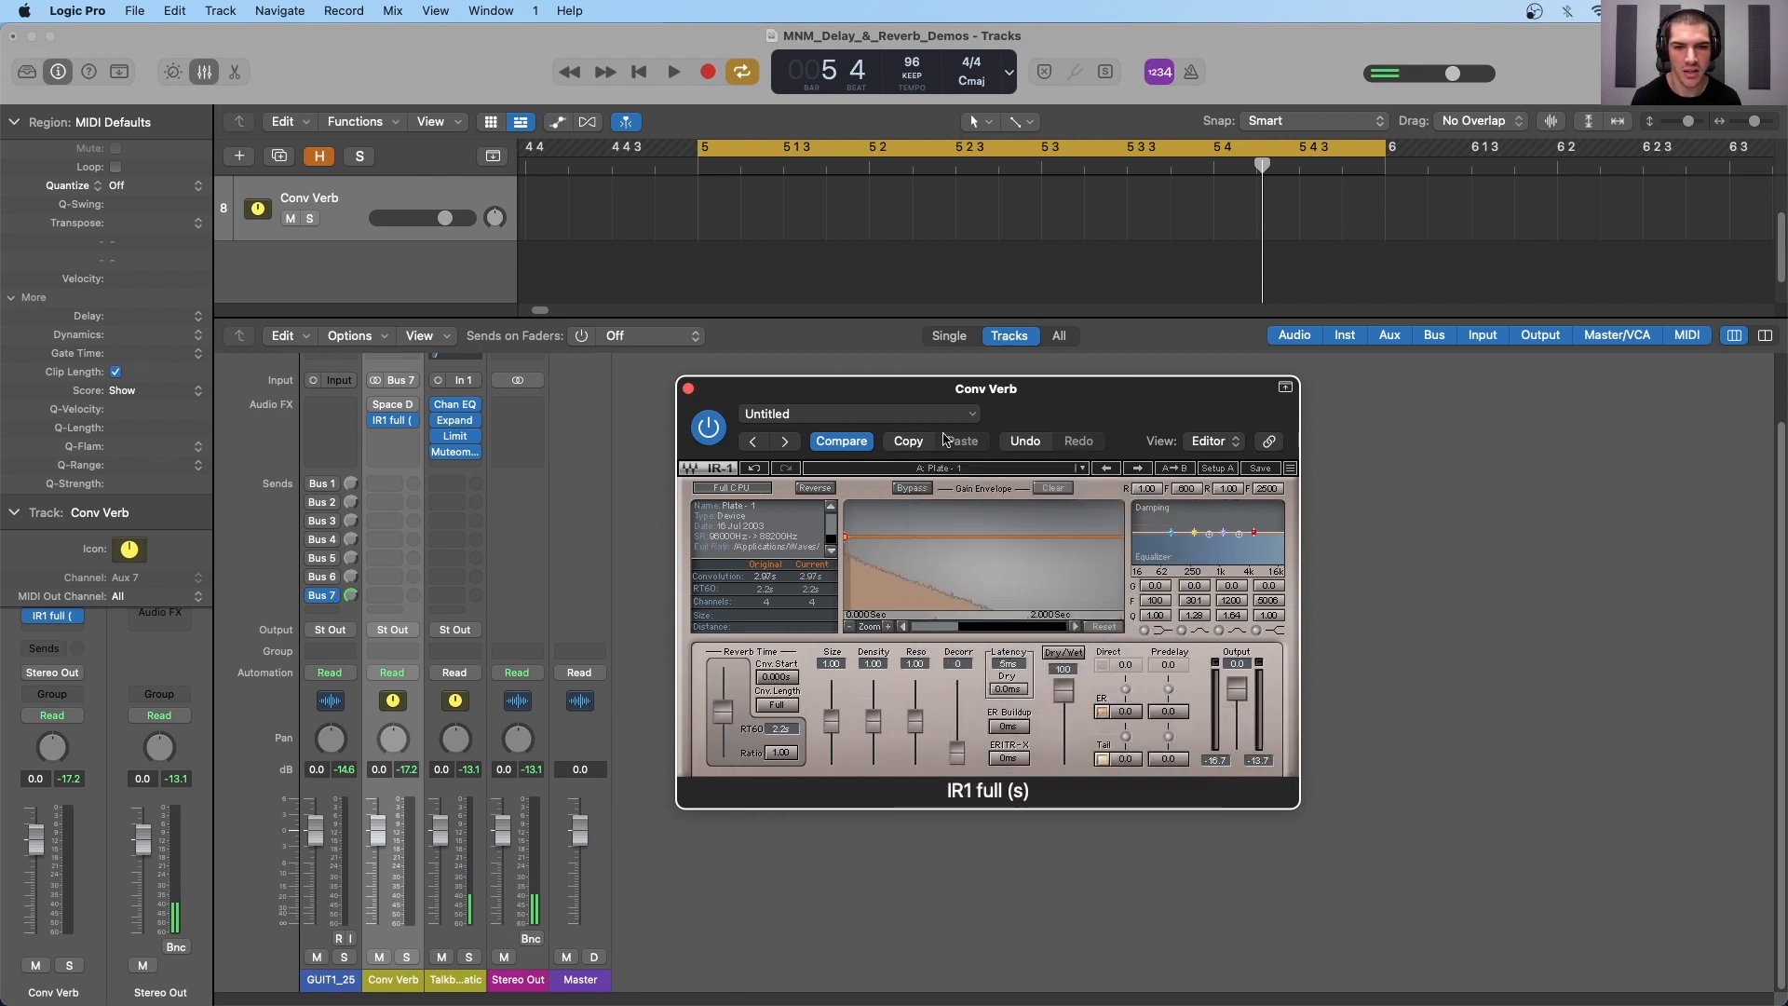
{"action": "key", "text": "space"}
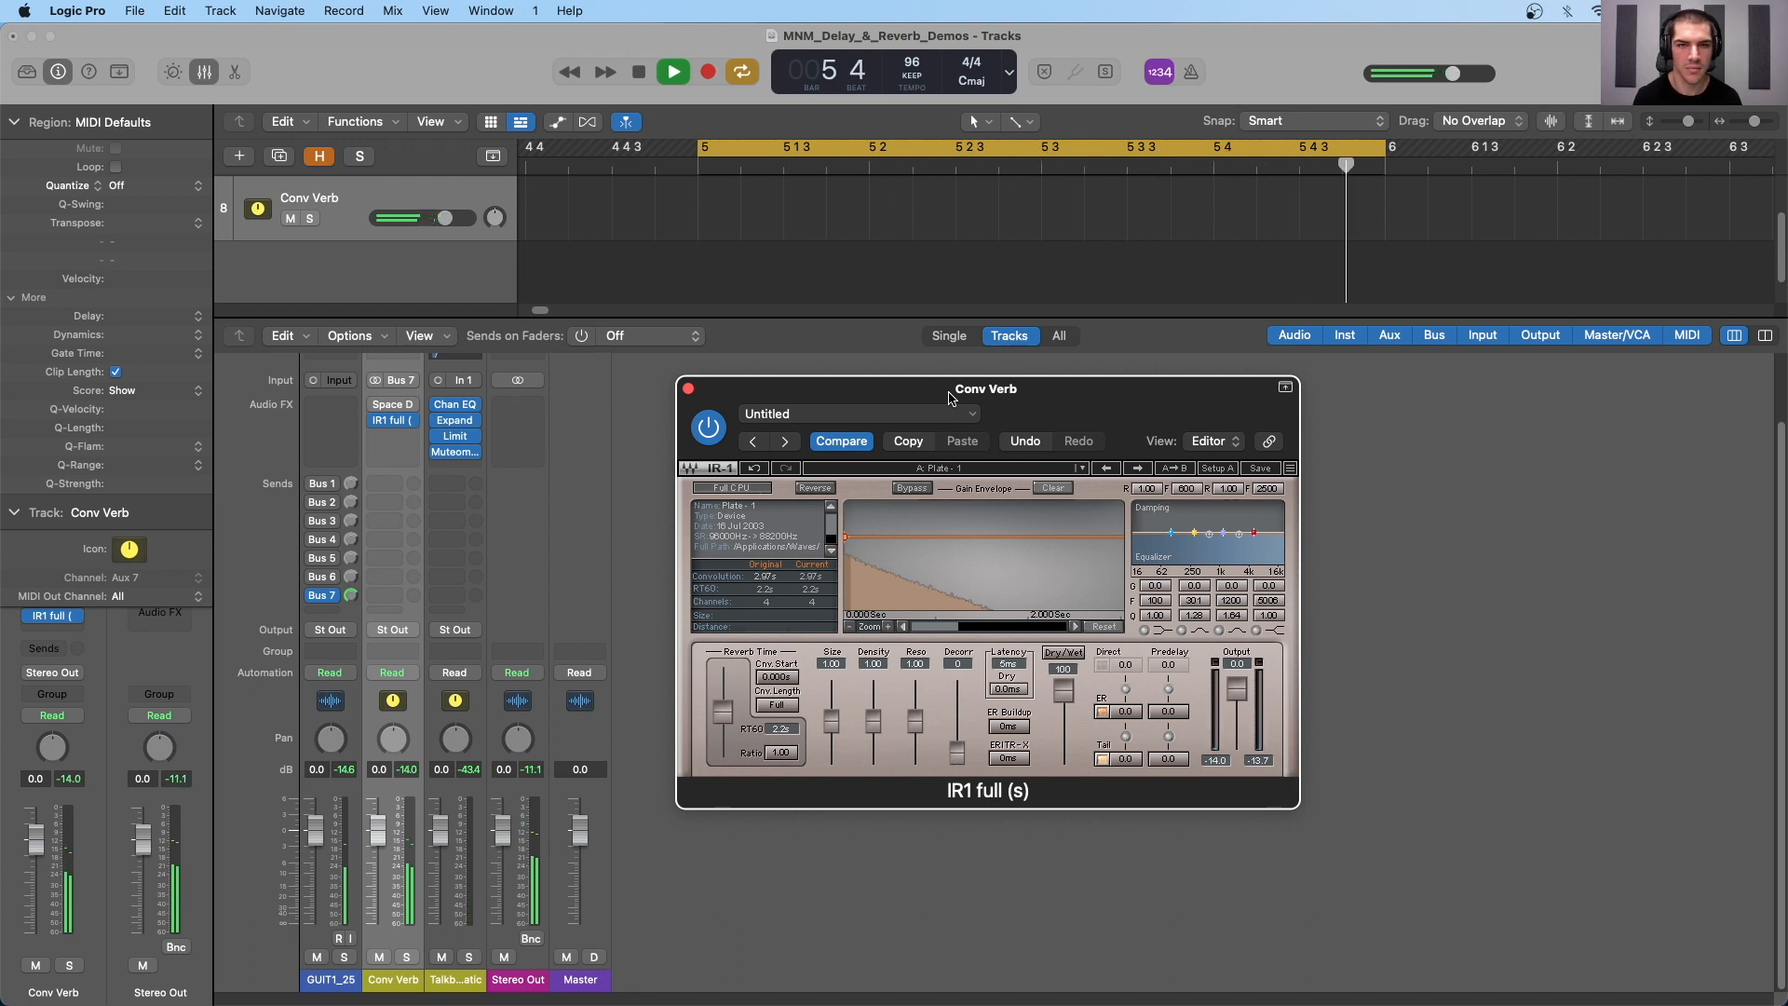
{"action": "key", "text": "space"}
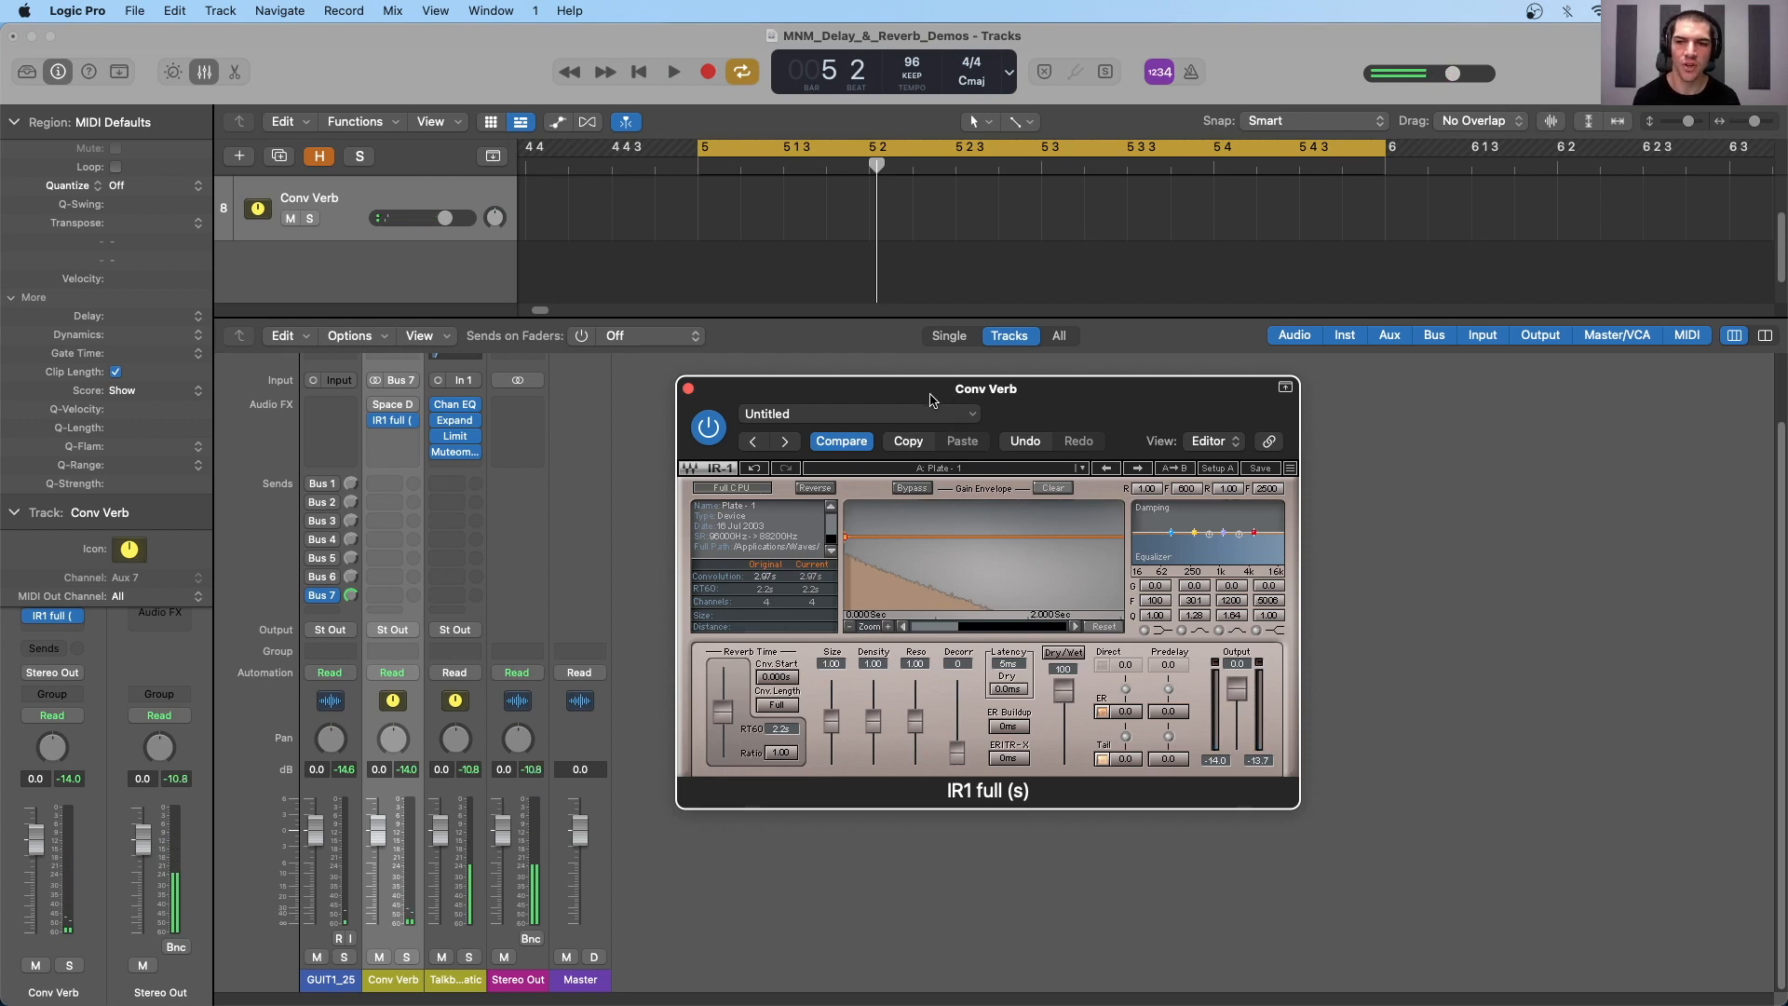
{"action": "left_click_drag", "start_coordinate": [927, 395], "coordinate": [865, 377]}
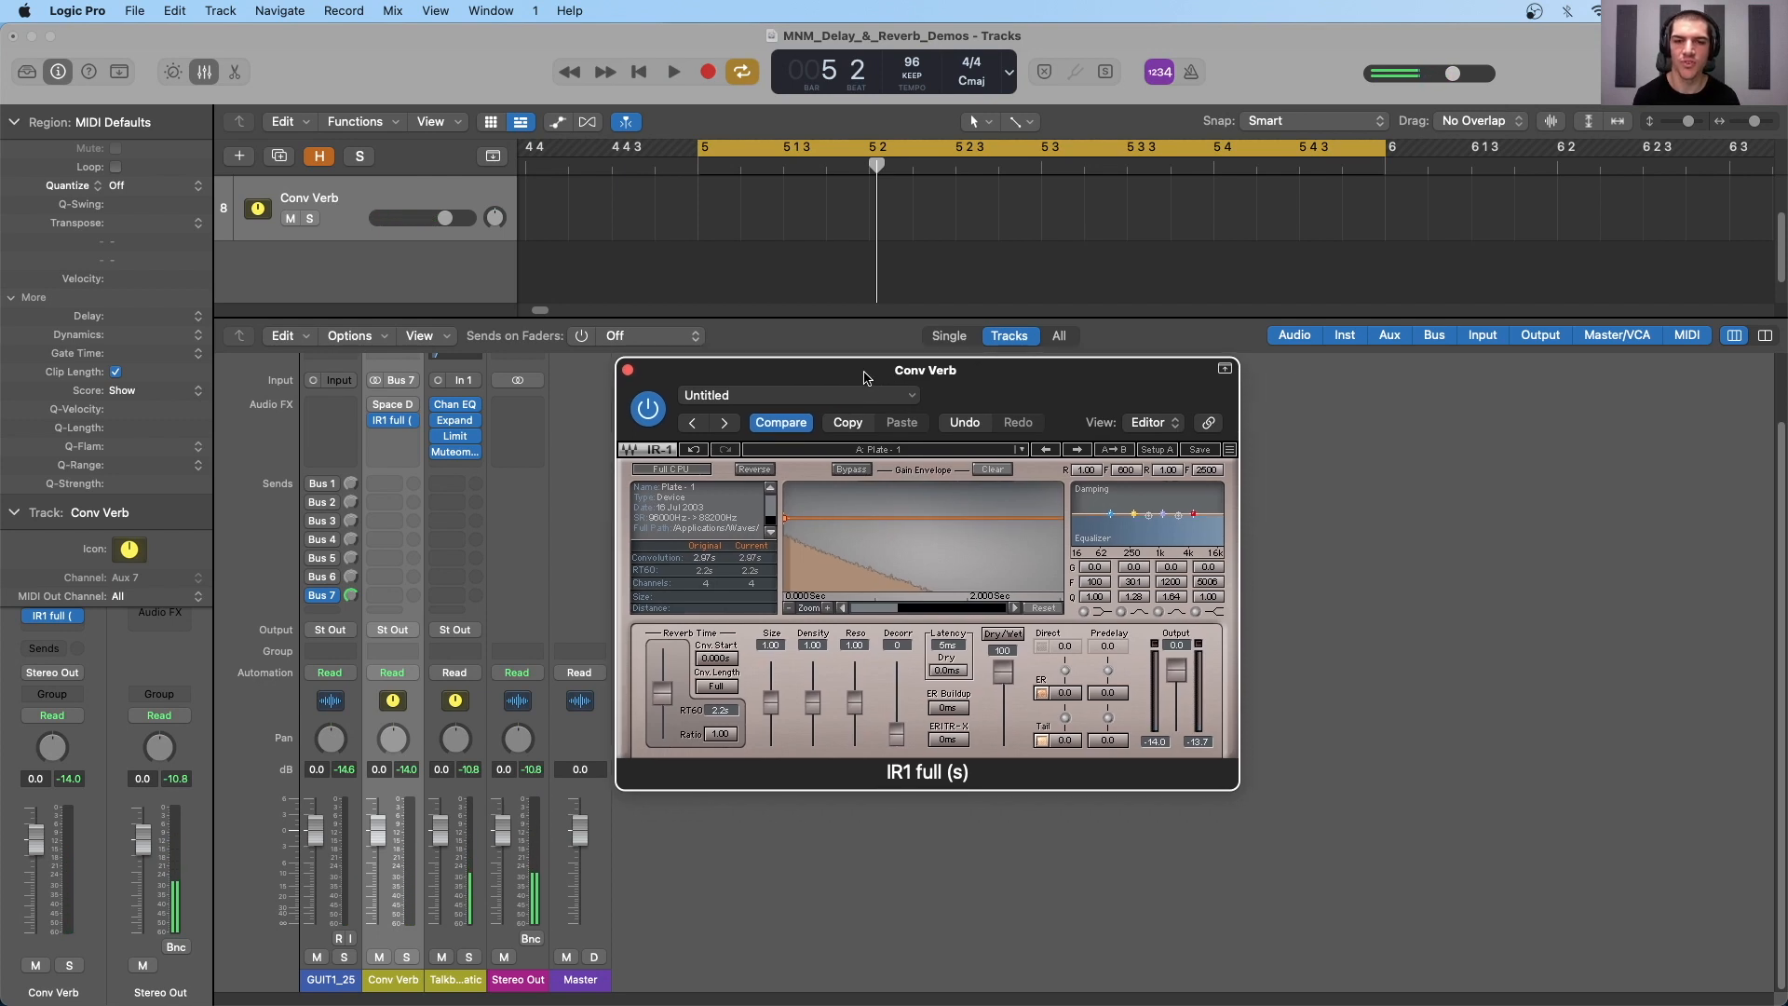